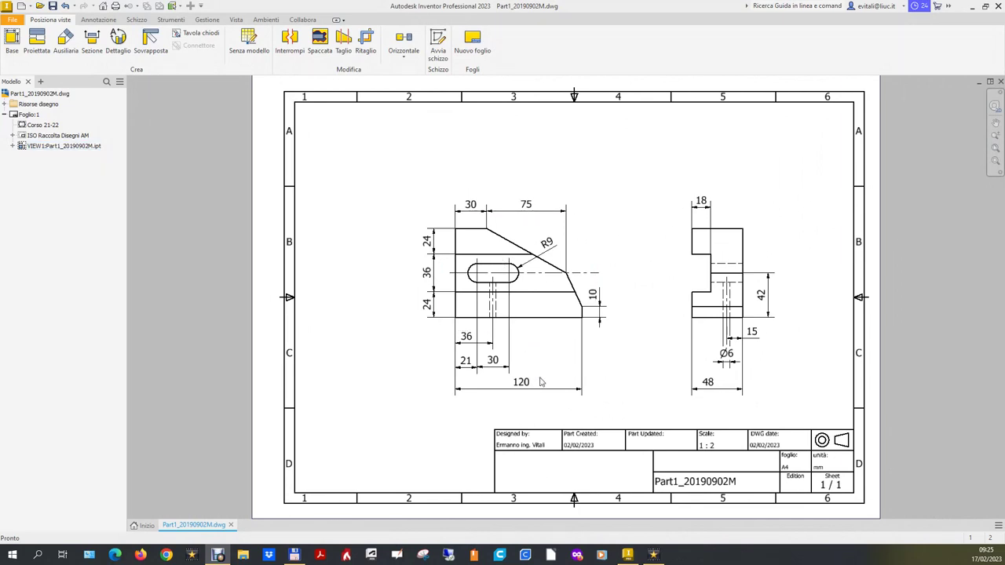
- Inspect the front and left views of the reference drawing
{"action": "left_click", "coordinate": [539, 256]}
{"action": "left_click", "coordinate": [501, 322]}
{"action": "key", "text": "Escape"}
- Create a new part from the Miei > Profess template ipt 22-23 (mm).ipt
{"action": "left_click", "coordinate": [11, 21]}
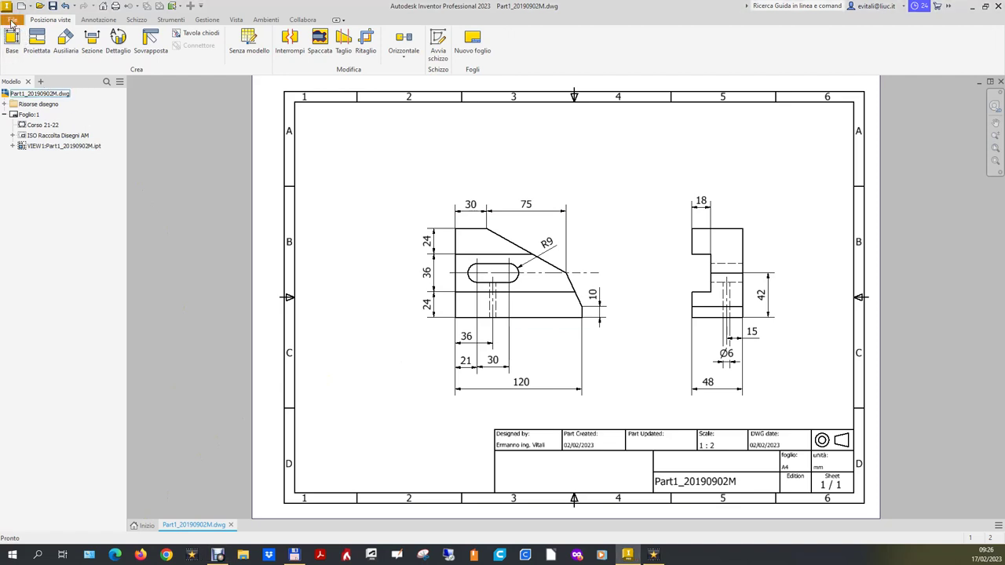
{"action": "left_click", "coordinate": [36, 65]}
{"action": "left_click_drag", "start_coordinate": [512, 123], "coordinate": [501, 103]}
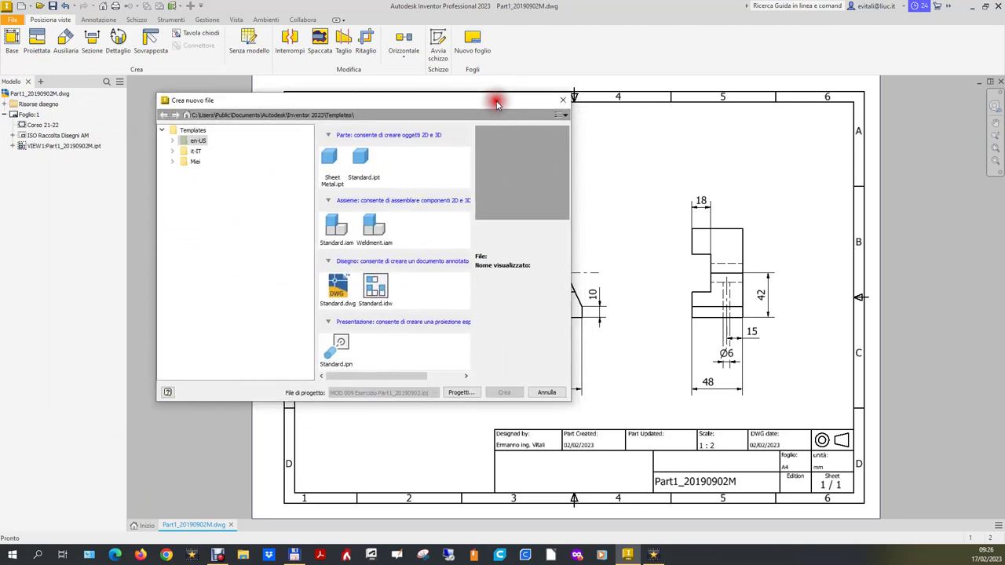
{"action": "left_click", "coordinate": [172, 161]}
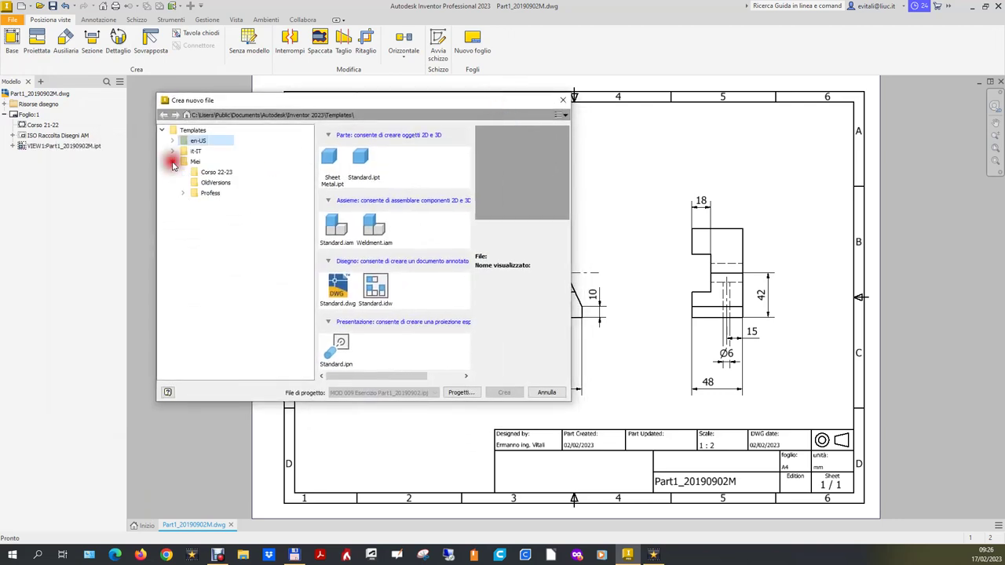
{"action": "left_click", "coordinate": [210, 192]}
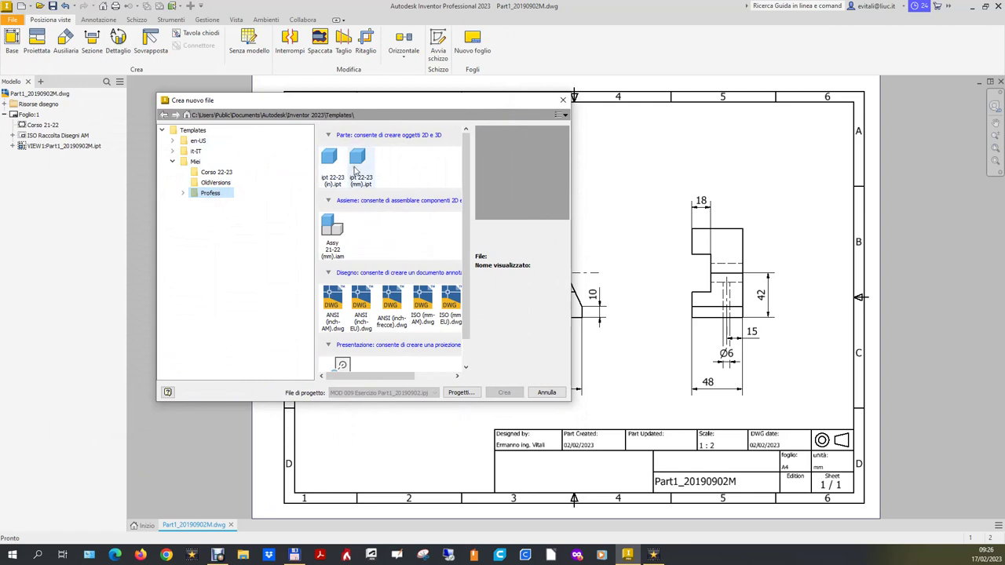
{"action": "double_click", "coordinate": [354, 171]}
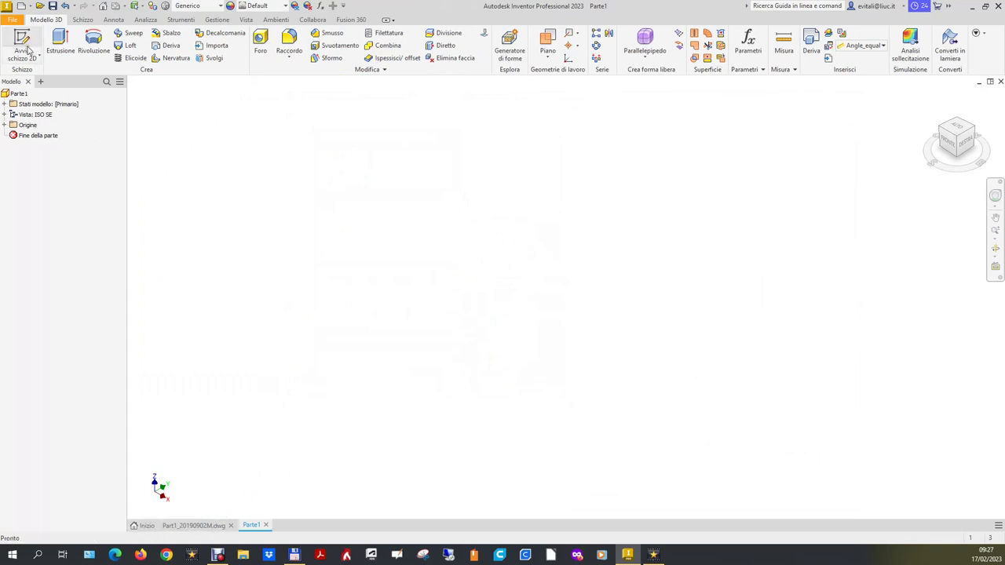
- Create a new drawing from the ISO (mm-AM).dwg template
{"action": "left_click", "coordinate": [15, 20]}
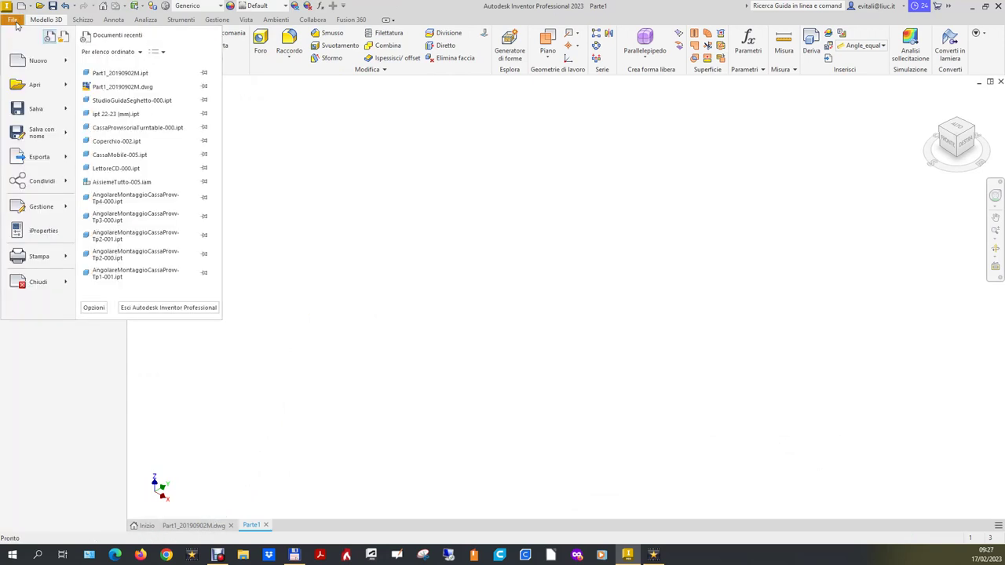
{"action": "left_click", "coordinate": [43, 63]}
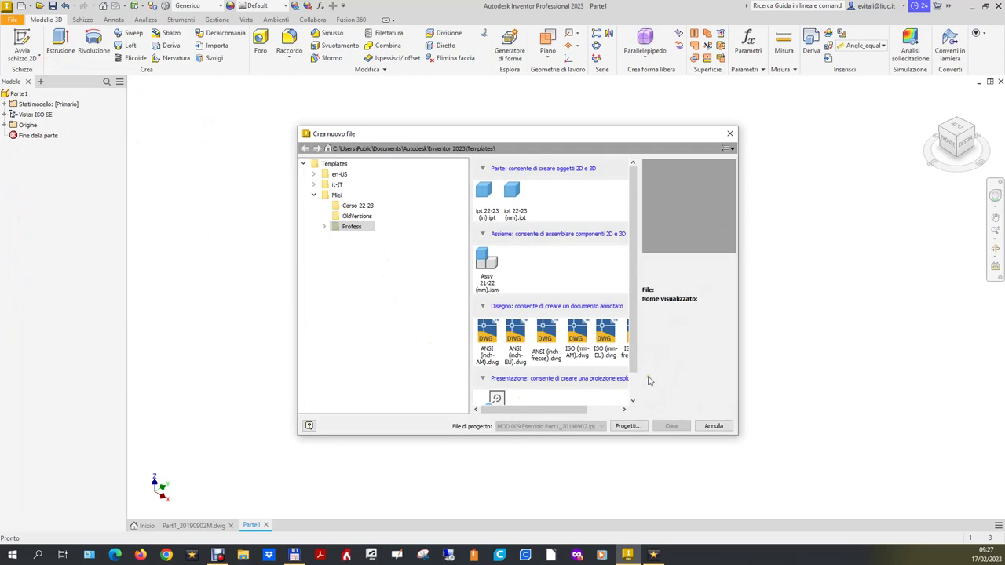
{"action": "left_click_drag", "start_coordinate": [738, 404], "coordinate": [818, 400]}
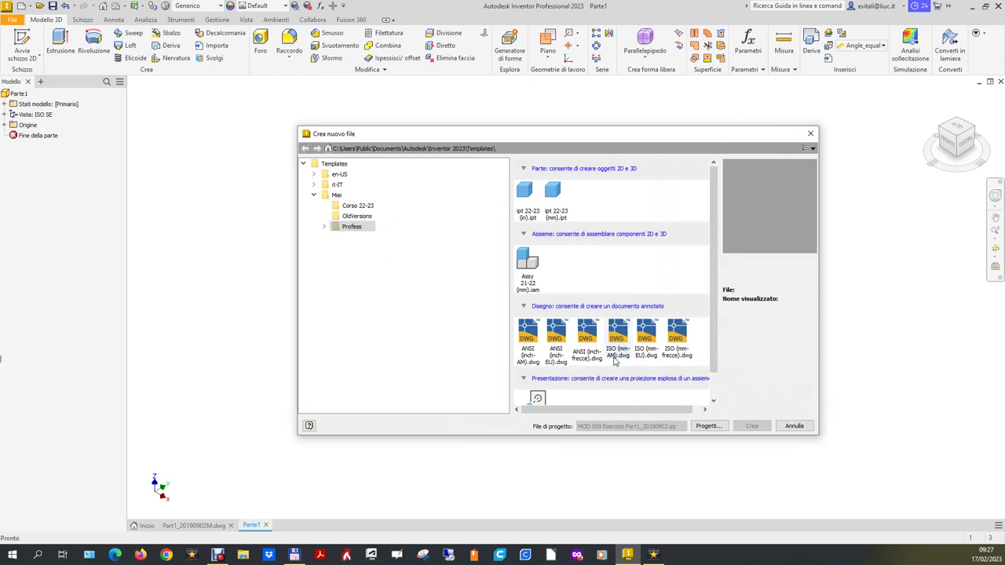
{"action": "left_click", "coordinate": [620, 339]}
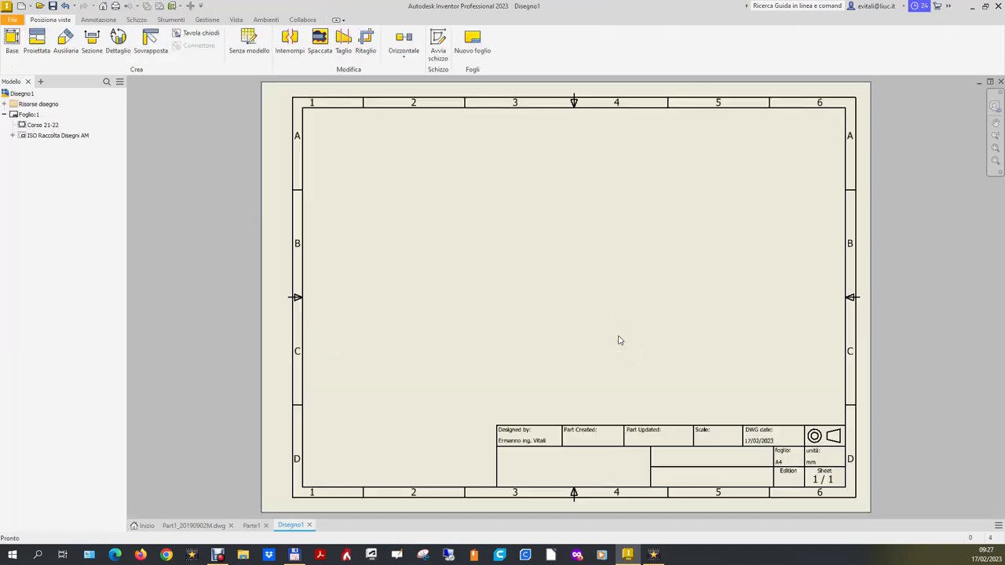
- Tile the documents vertically, dock Disegno1 below the reference drawing, and activate Parte1
{"action": "left_click", "coordinate": [999, 526]}
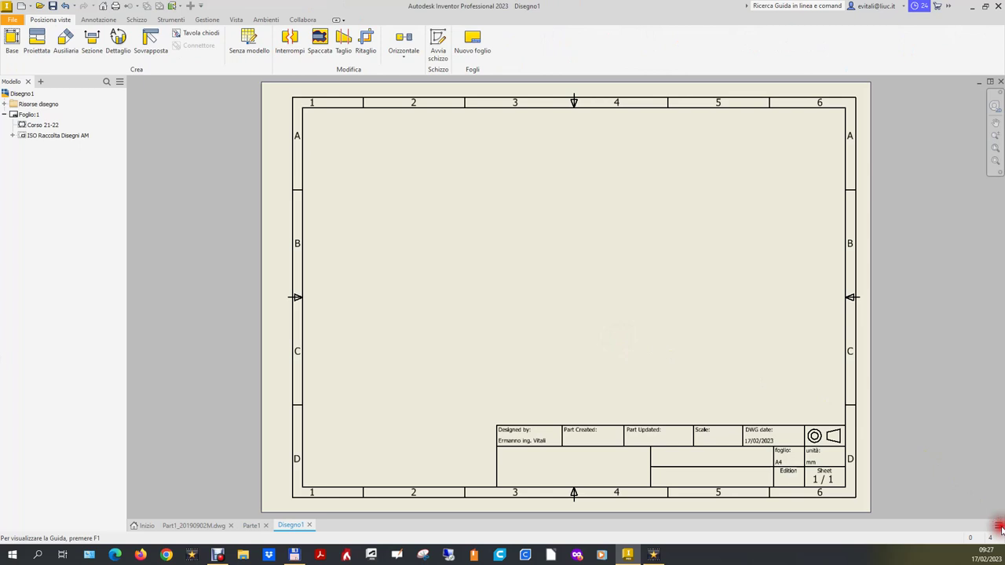
{"action": "left_click", "coordinate": [932, 407]}
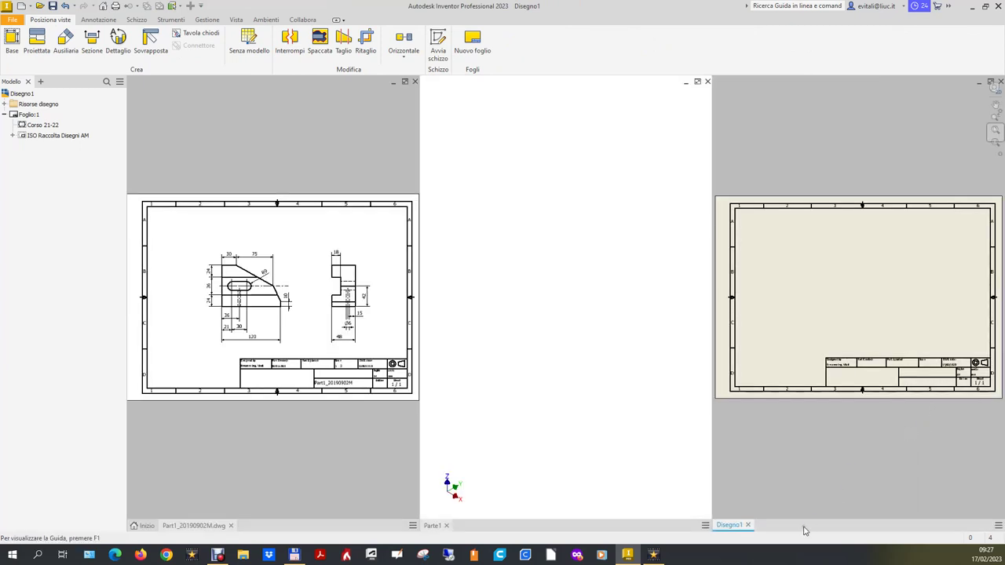
{"action": "left_click_drag", "start_coordinate": [730, 525], "coordinate": [293, 525]}
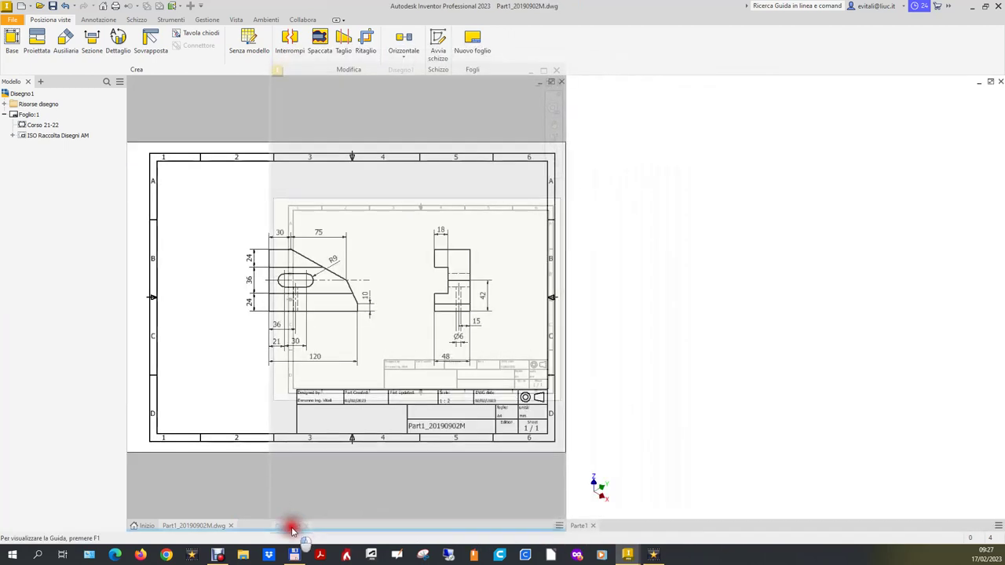
{"action": "left_click_drag", "start_coordinate": [293, 524], "coordinate": [291, 532]}
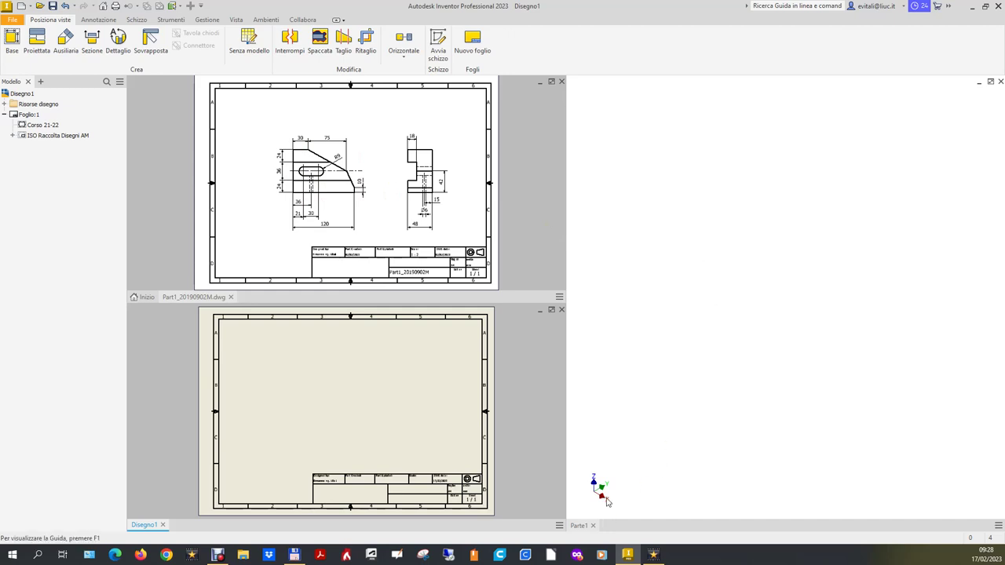
{"action": "left_click", "coordinate": [657, 428]}
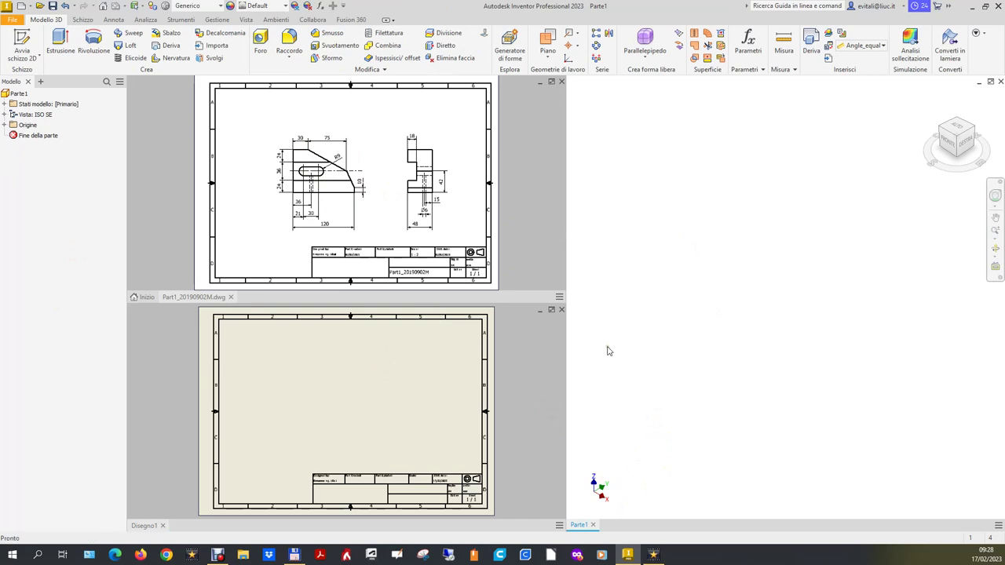
- Start a 2D sketch on the XZ plane, viewed from the front
{"action": "left_click", "coordinate": [4, 125]}
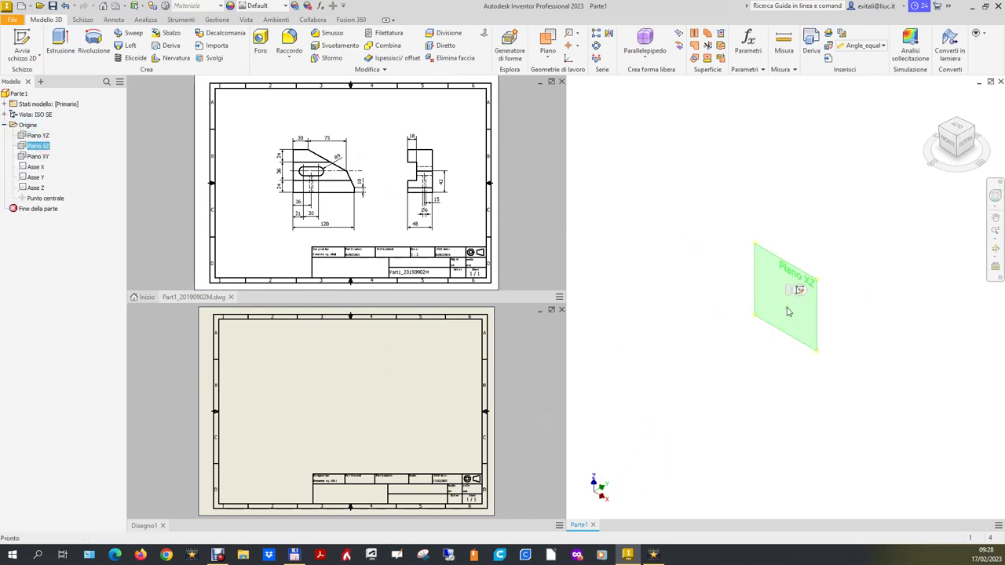
{"action": "key", "text": "s"}
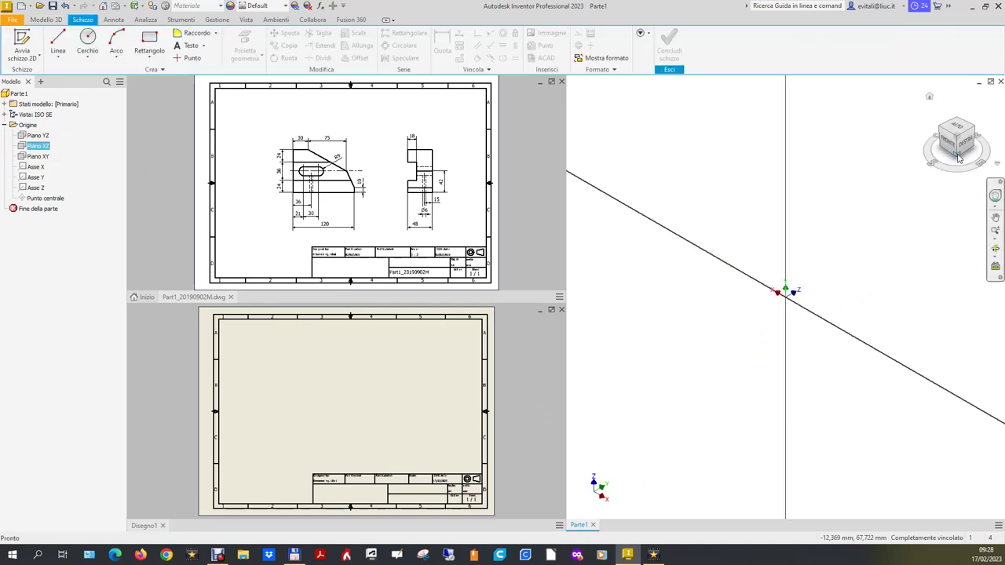
{"action": "left_click", "coordinate": [954, 141]}
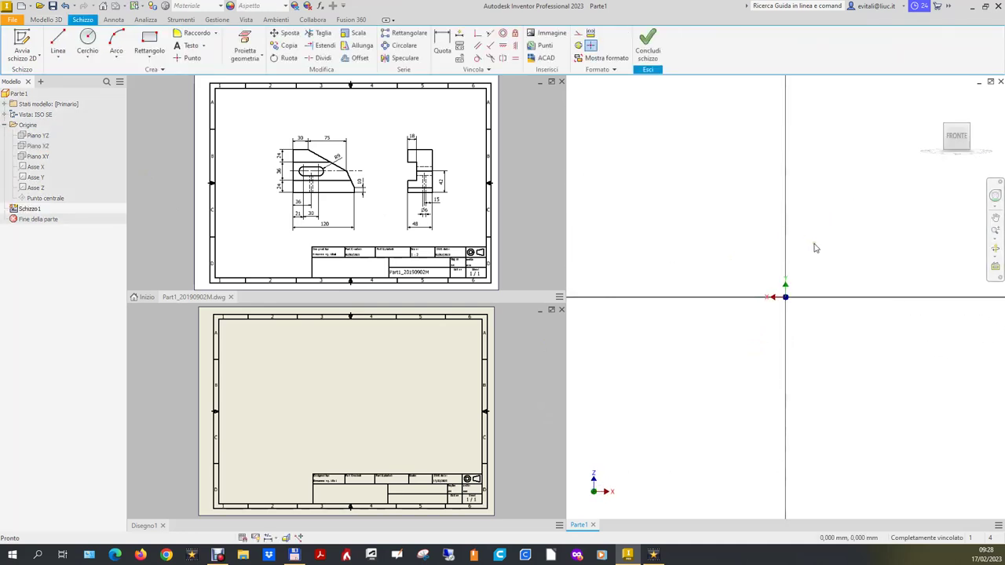
- Draw the bracket outline with lines: left, bottom, short right, two slanted, and top edges
{"action": "left_click", "coordinate": [57, 43]}
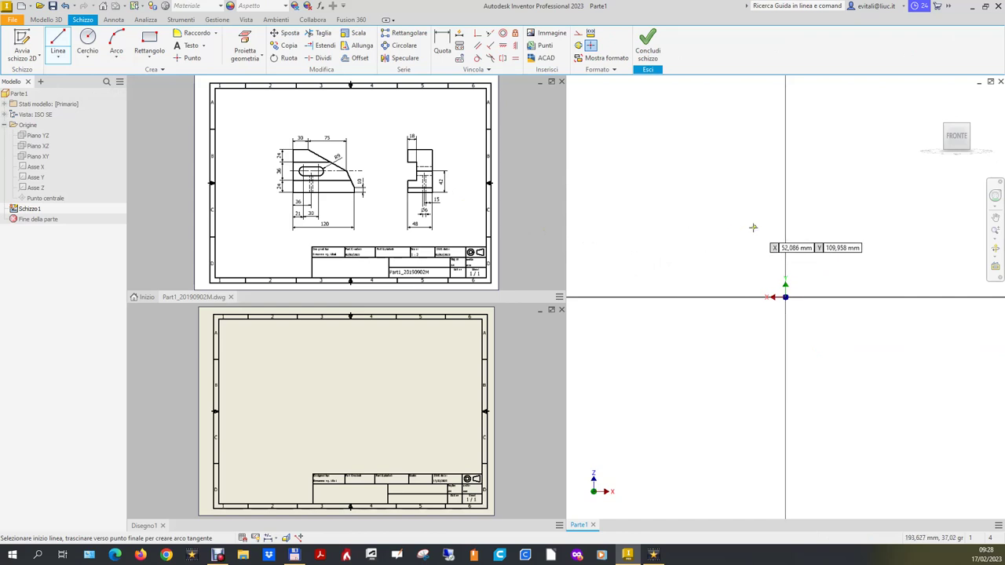
{"action": "left_click", "coordinate": [794, 214]}
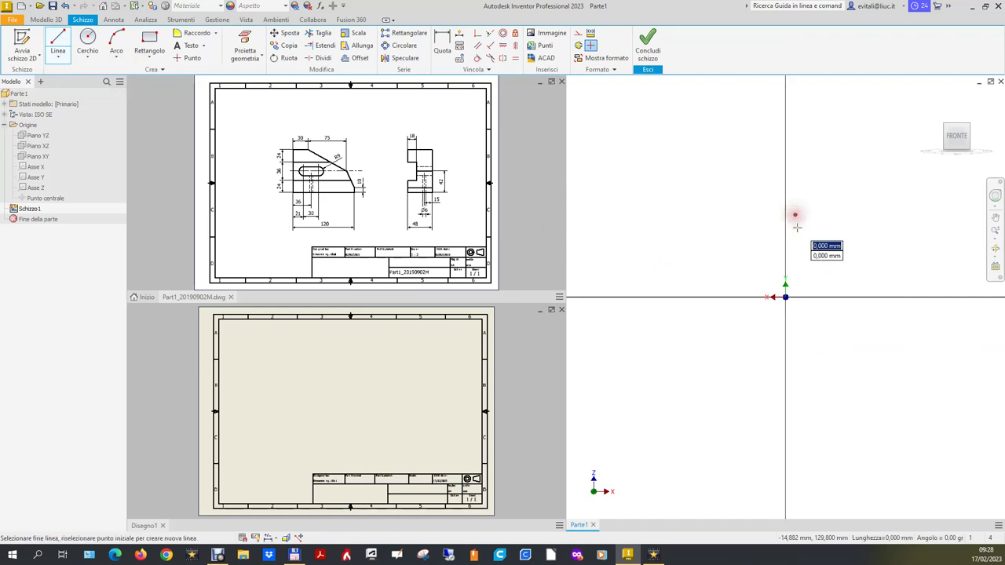
{"action": "left_click", "coordinate": [801, 356]}
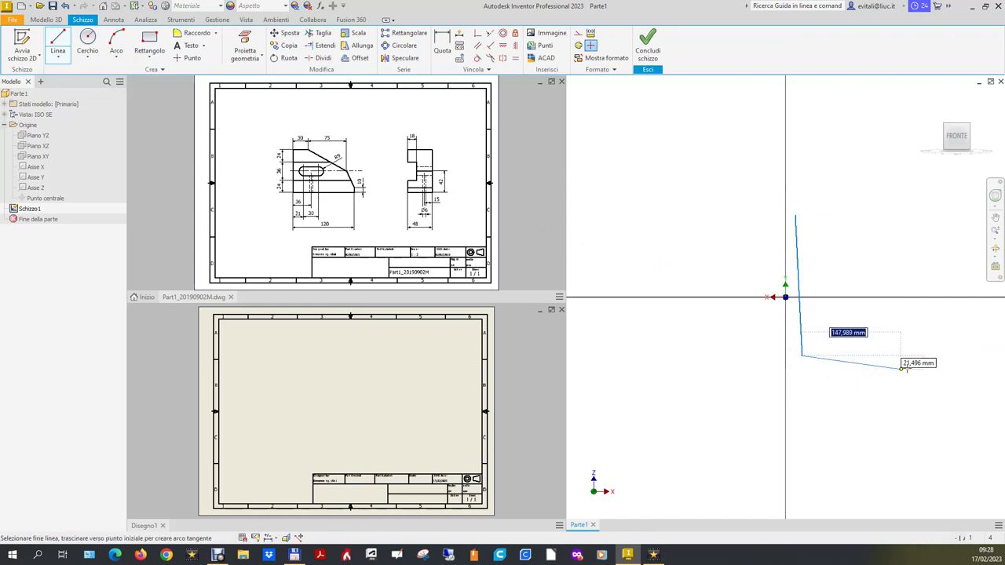
{"action": "left_click", "coordinate": [956, 352]}
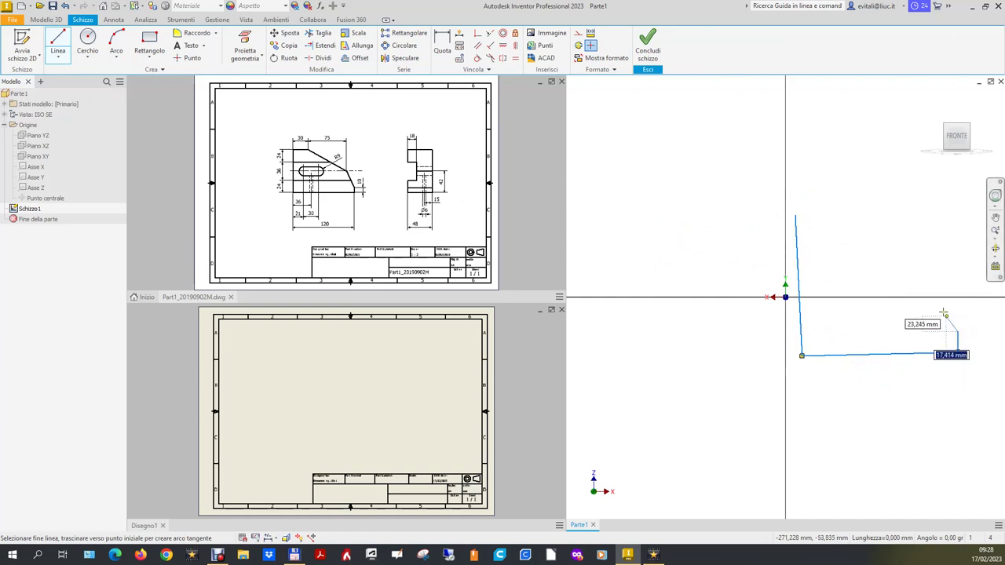
{"action": "left_click", "coordinate": [957, 331]}
{"action": "left_click", "coordinate": [926, 274]}
{"action": "left_click", "coordinate": [864, 227]}
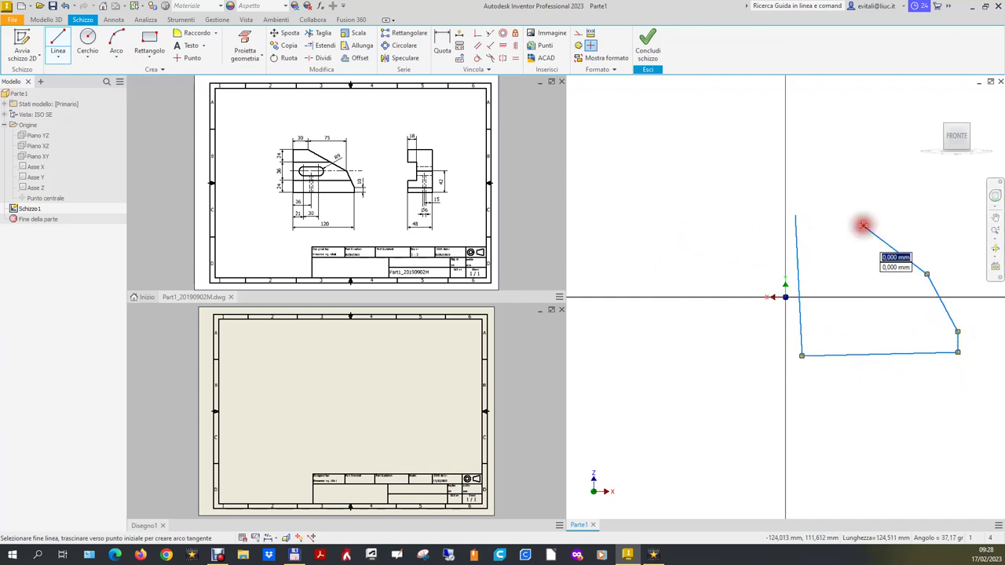
{"action": "left_click", "coordinate": [816, 226]}
{"action": "right_click", "coordinate": [819, 224]}
{"action": "left_click", "coordinate": [845, 224]}
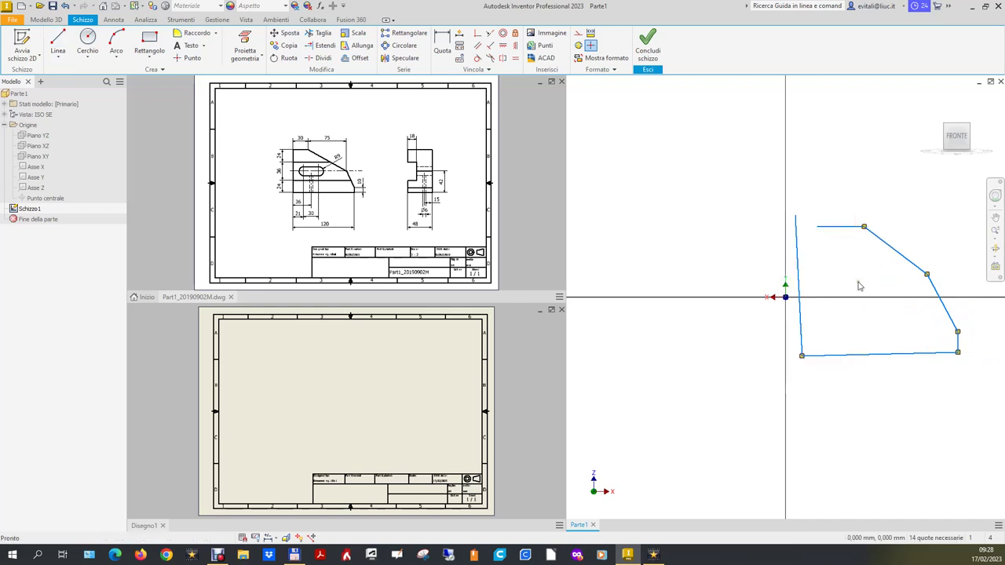
- Close the outline by making the top edge's loose end coincident with the left edge's top
{"action": "left_click", "coordinate": [476, 33]}
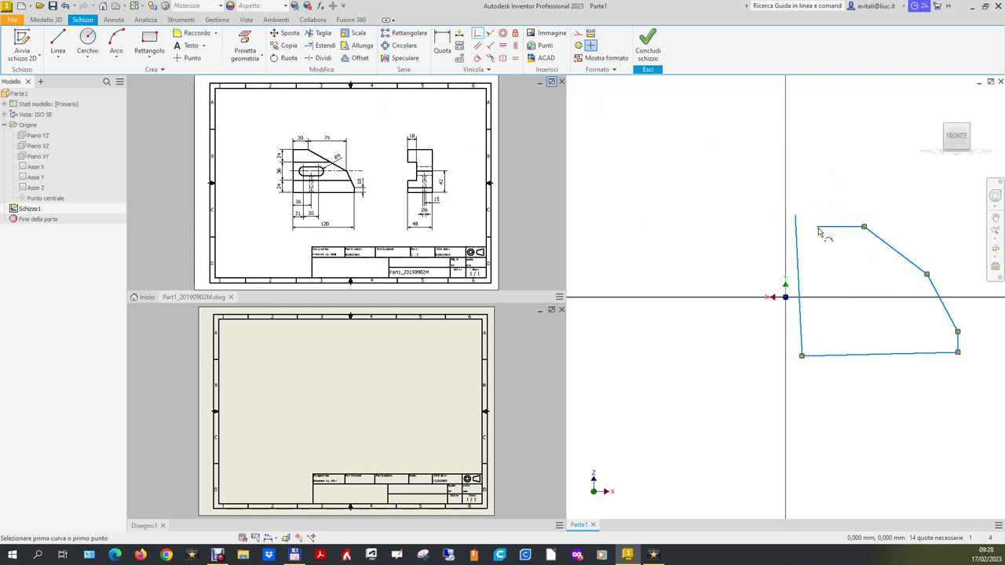
{"action": "left_click", "coordinate": [817, 227]}
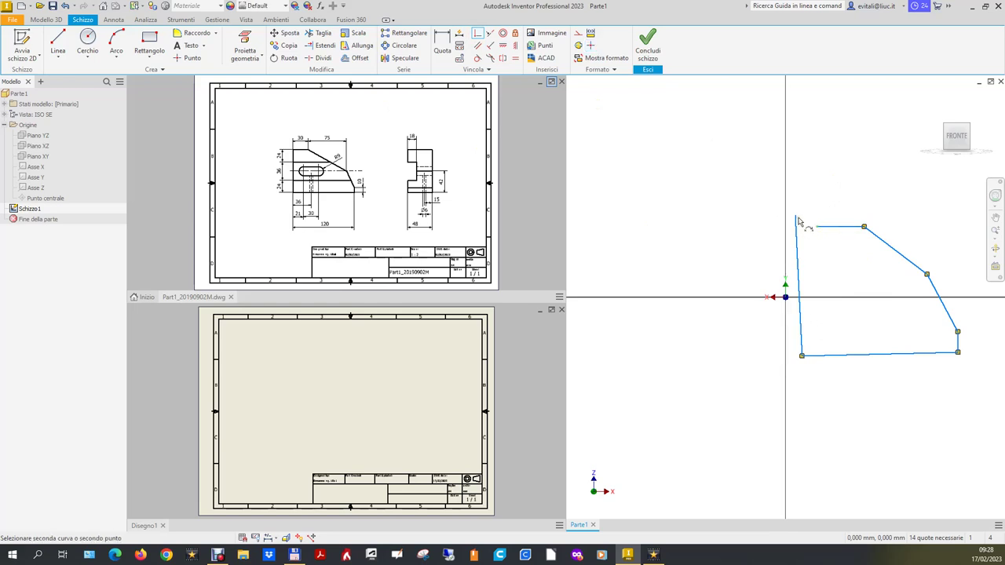
{"action": "left_click", "coordinate": [797, 220]}
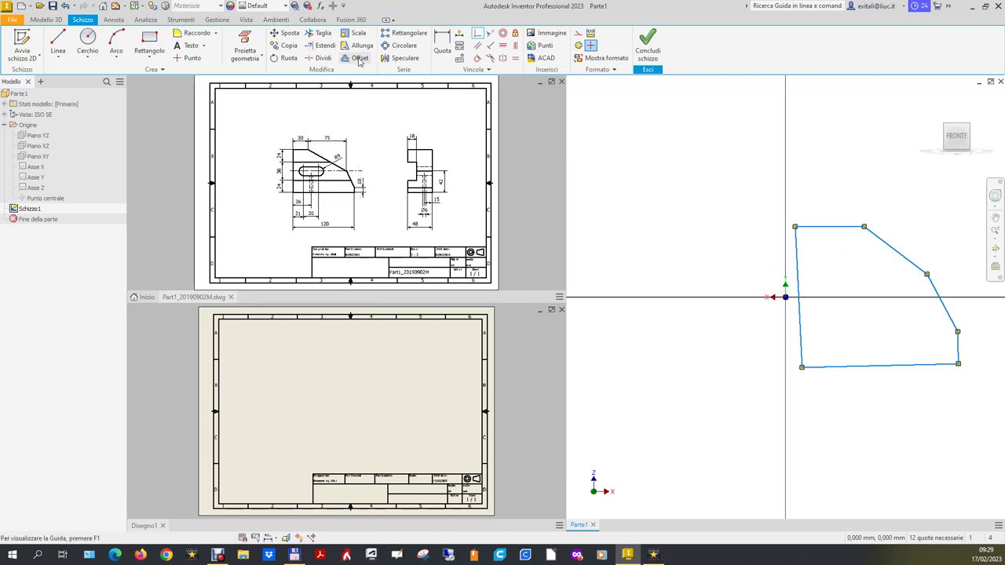
{"action": "left_click", "coordinate": [440, 48]}
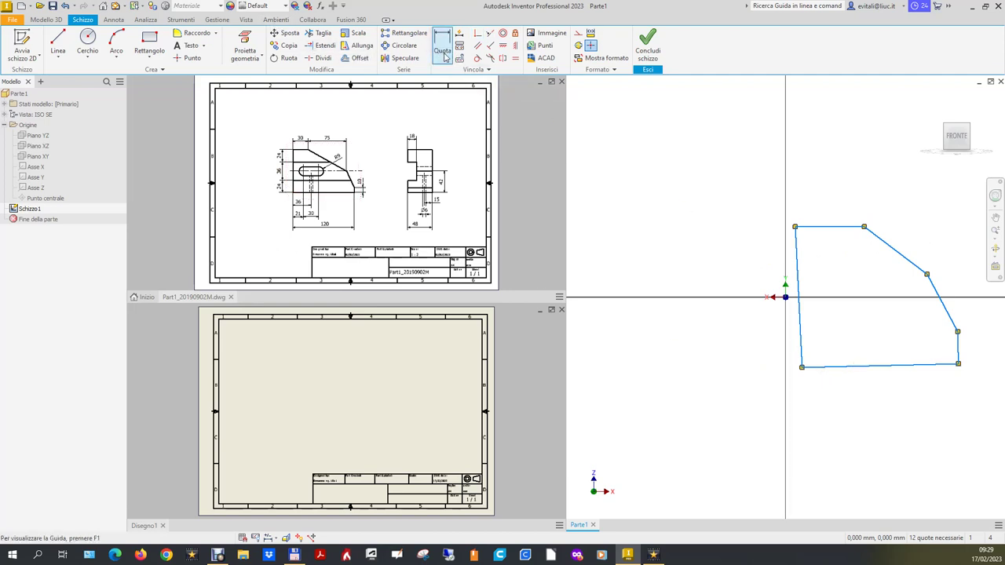
- Make the sketch's bottom edge horizontal
{"action": "left_click", "coordinate": [884, 367]}
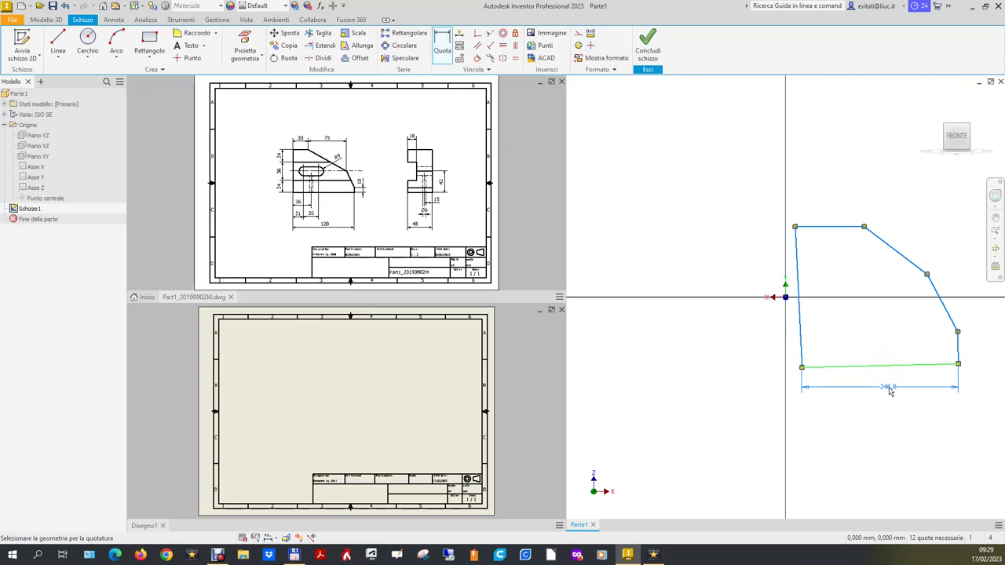
{"action": "key", "text": "Escape"}
{"action": "key", "text": "Escape"}
{"action": "left_click", "coordinate": [505, 47]}
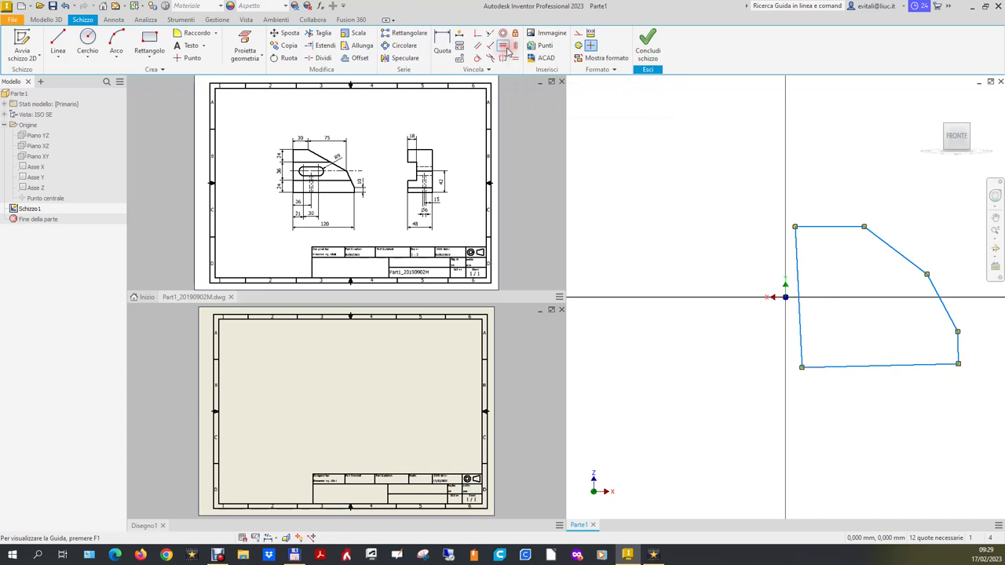
{"action": "left_click", "coordinate": [836, 368]}
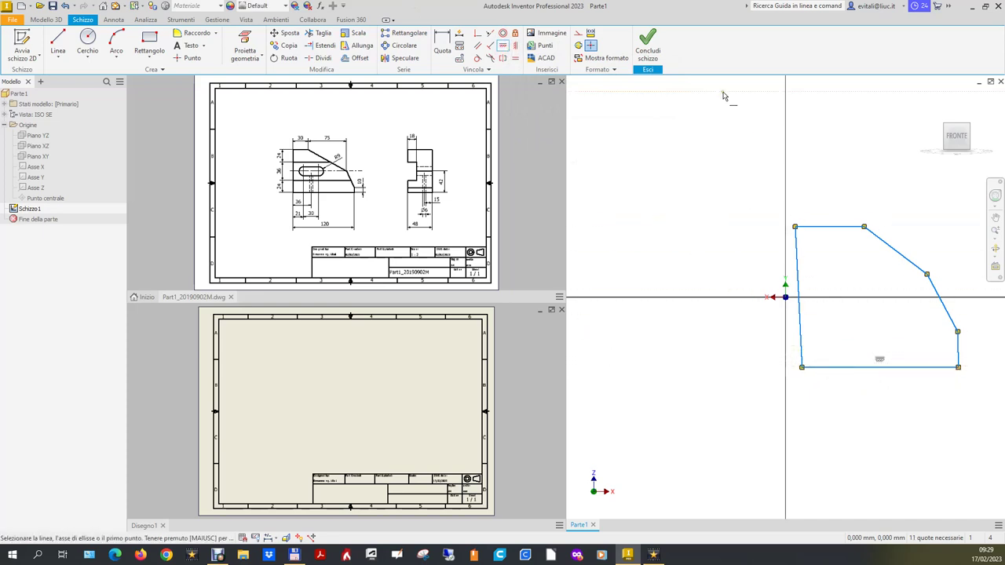
{"action": "key", "text": "Escape"}
- Make the left, top and right edges perpendicular to their adjacent edges
{"action": "left_click", "coordinate": [502, 58]}
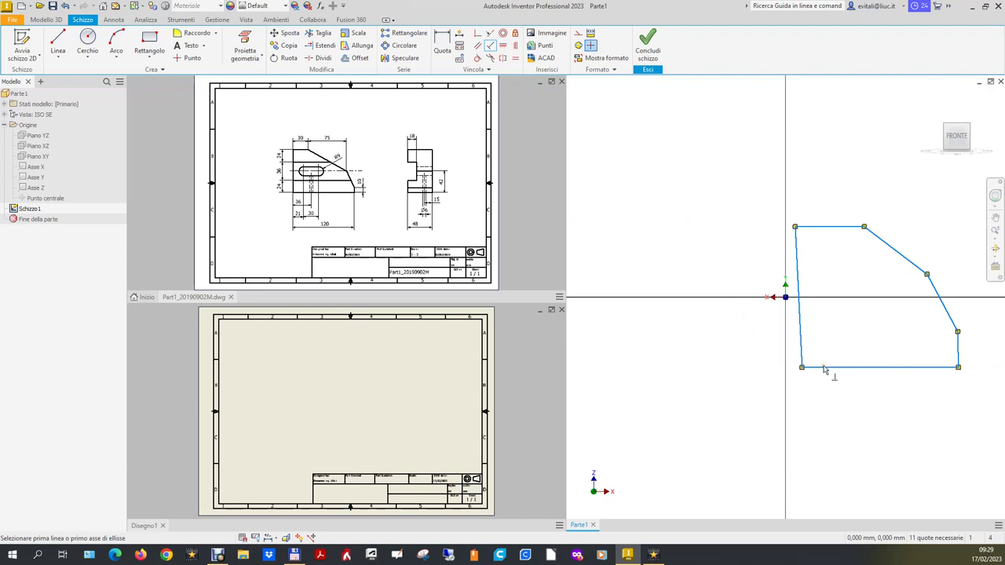
{"action": "left_click", "coordinate": [818, 366]}
{"action": "left_click", "coordinate": [801, 348]}
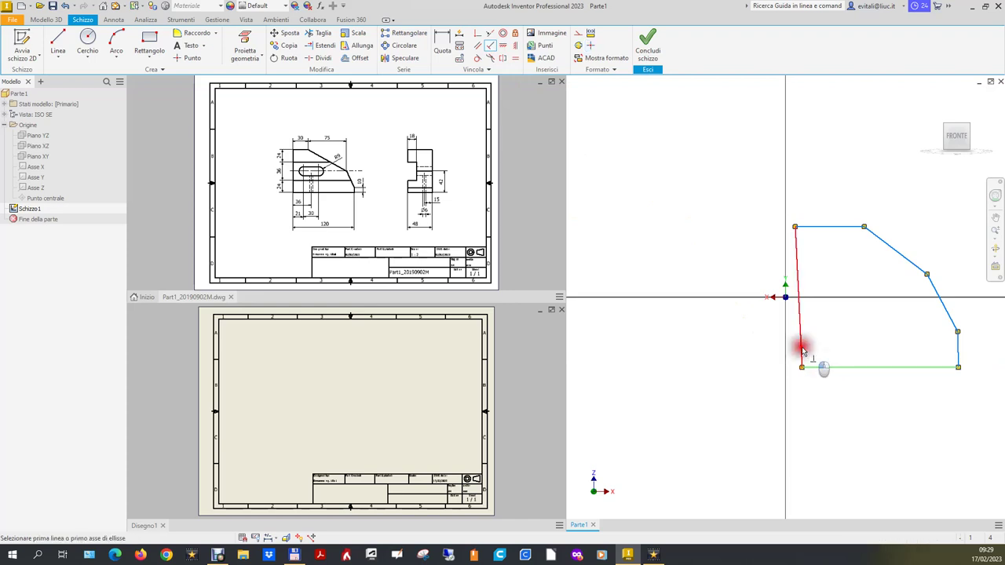
{"action": "left_click", "coordinate": [810, 227]}
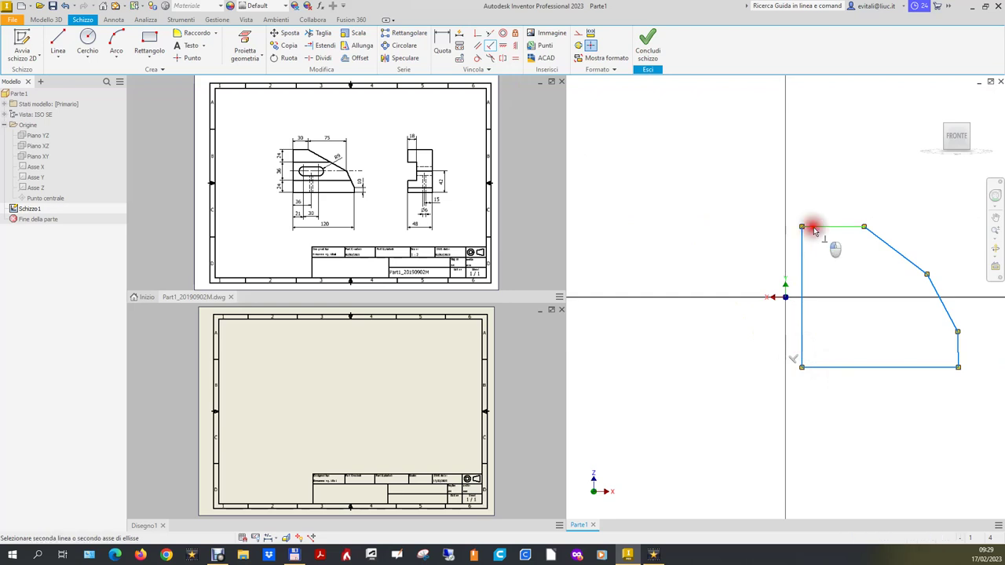
{"action": "left_click", "coordinate": [802, 245]}
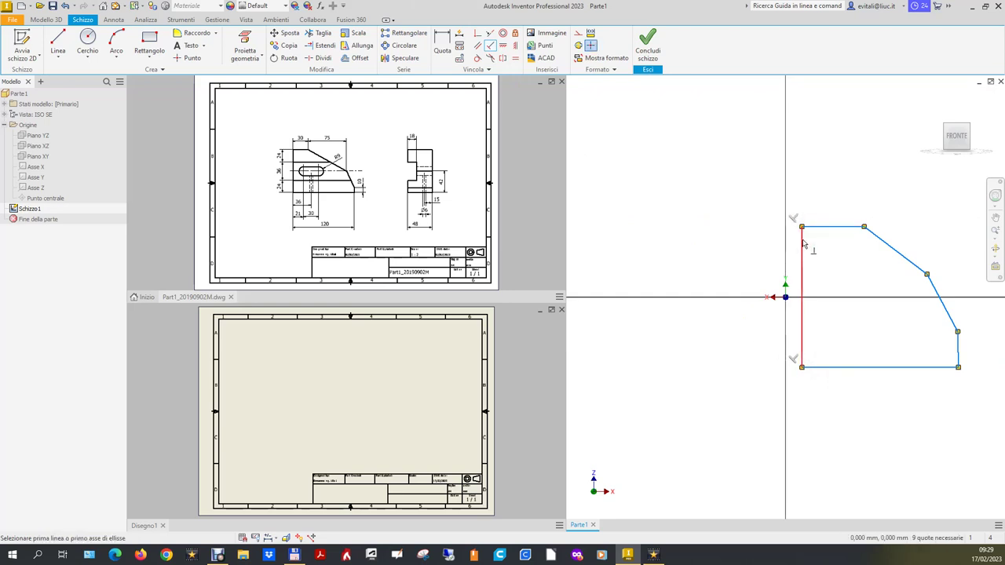
{"action": "left_click", "coordinate": [959, 353]}
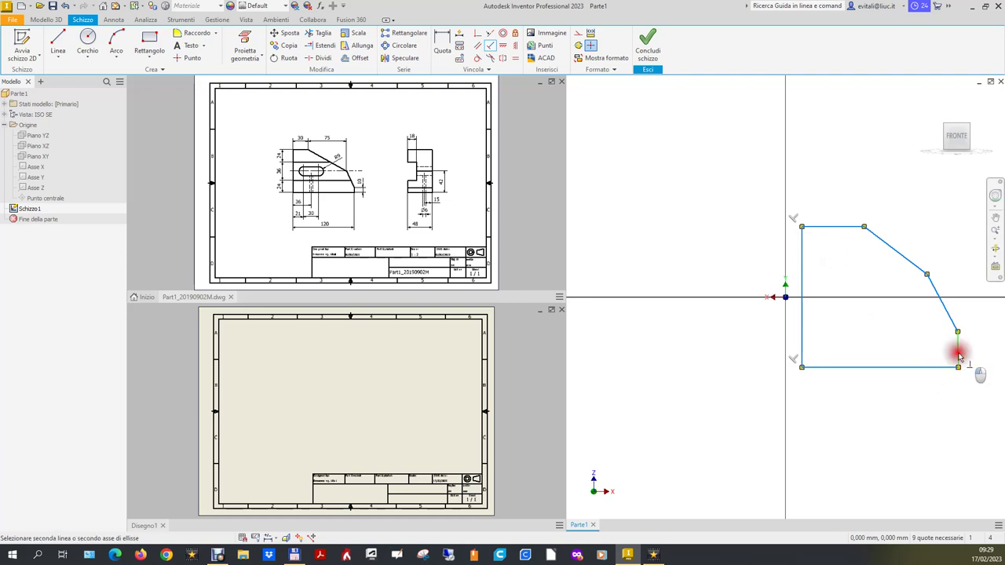
{"action": "left_click", "coordinate": [949, 369]}
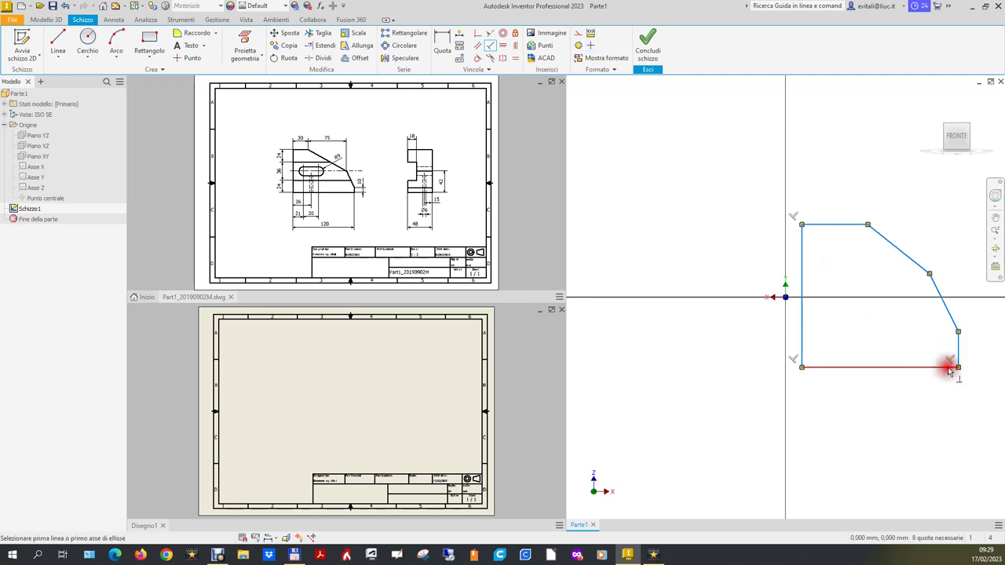
- Dimension the bottom edge at 120
{"action": "left_click", "coordinate": [442, 43]}
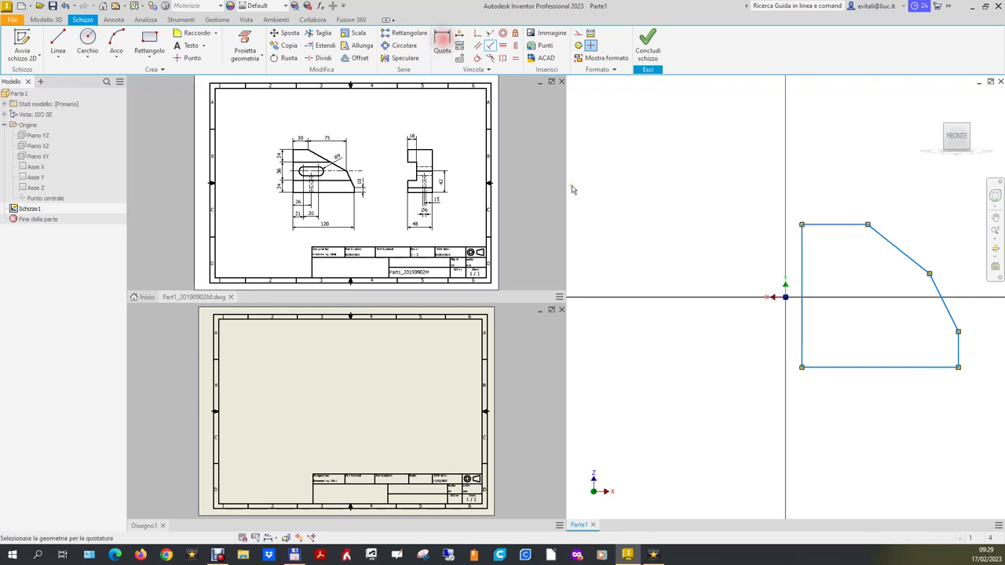
{"action": "left_click", "coordinate": [915, 369]}
{"action": "left_click", "coordinate": [911, 408]}
{"action": "type", "text": "120"}
{"action": "key", "text": "Return"}
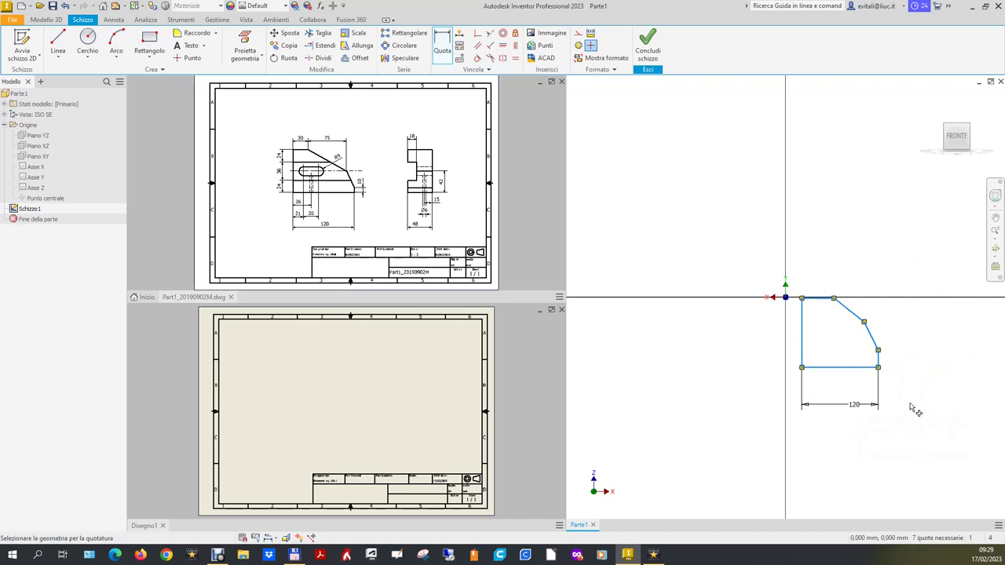
- Dimension the left side height at 84
{"action": "scroll", "coordinate": [879, 383], "scroll_direction": "up", "scroll_amount": 3}
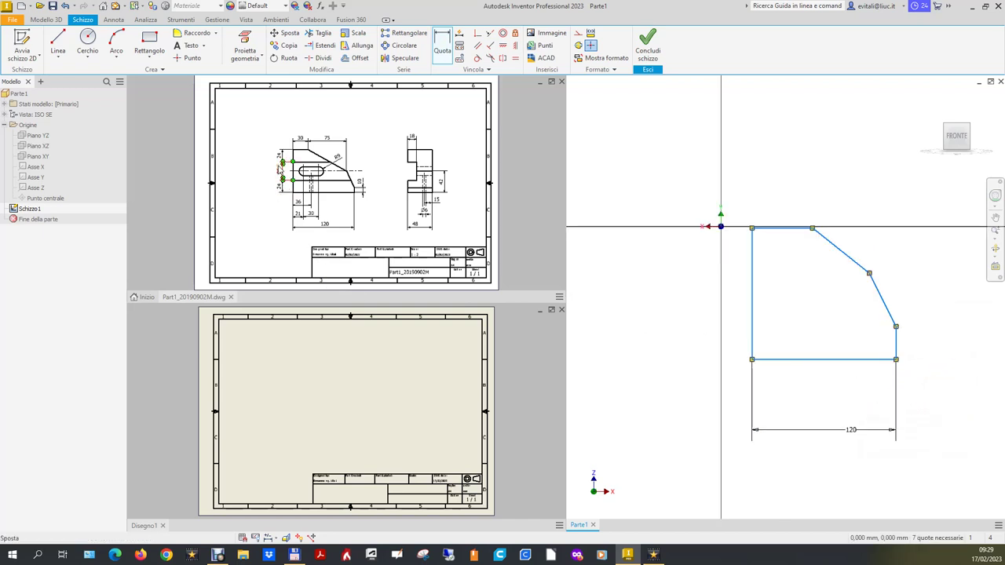
{"action": "scroll", "coordinate": [278, 166], "scroll_direction": "up", "scroll_amount": 3}
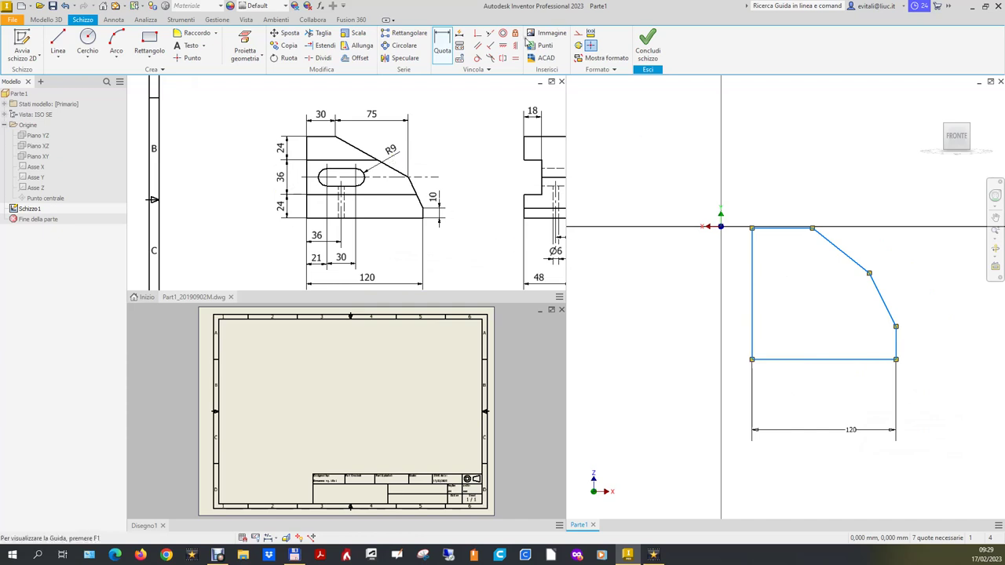
{"action": "left_click", "coordinate": [441, 44]}
{"action": "key", "text": "alt"}
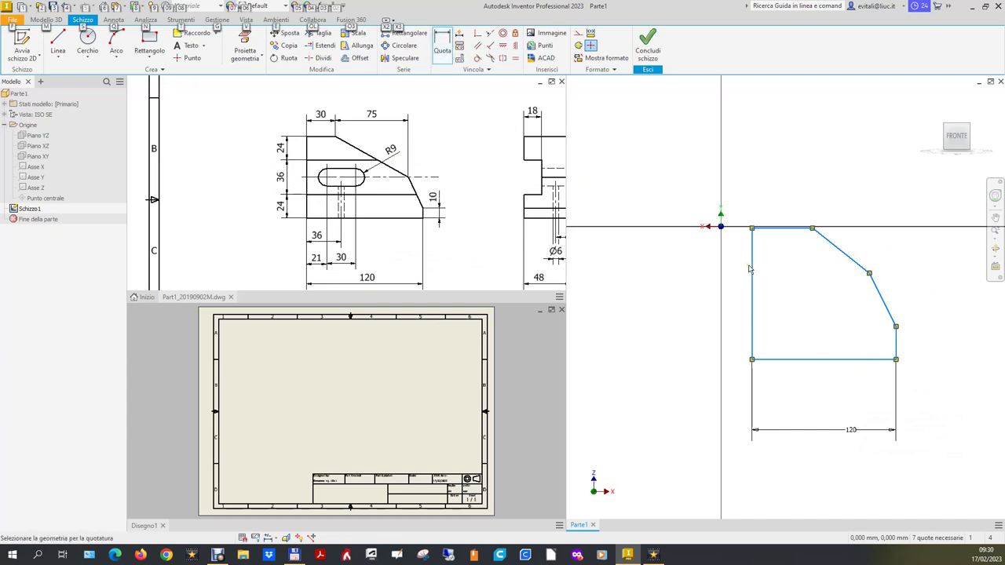
{"action": "left_click", "coordinate": [751, 267]}
{"action": "left_click", "coordinate": [695, 280]}
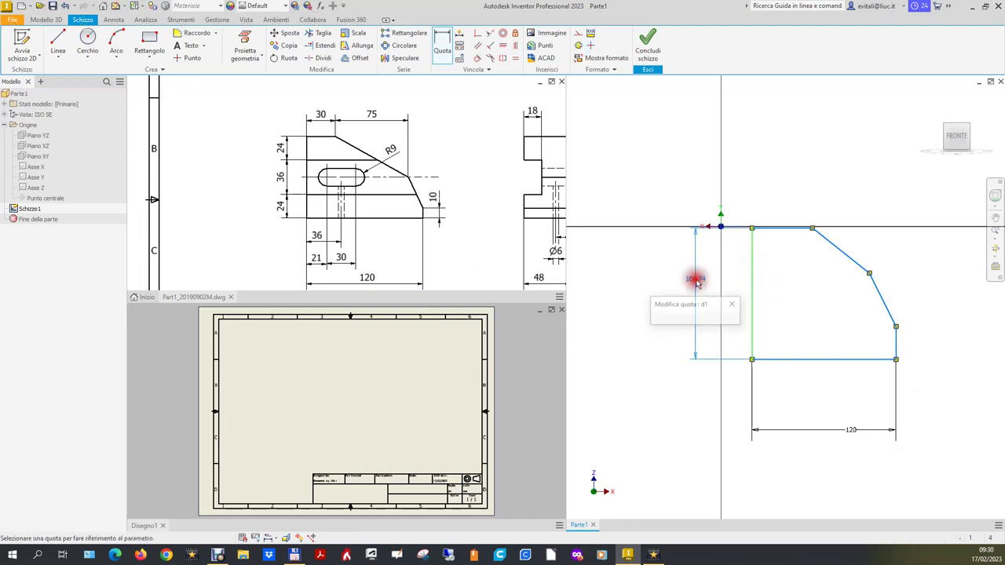
{"action": "type", "text": "84"}
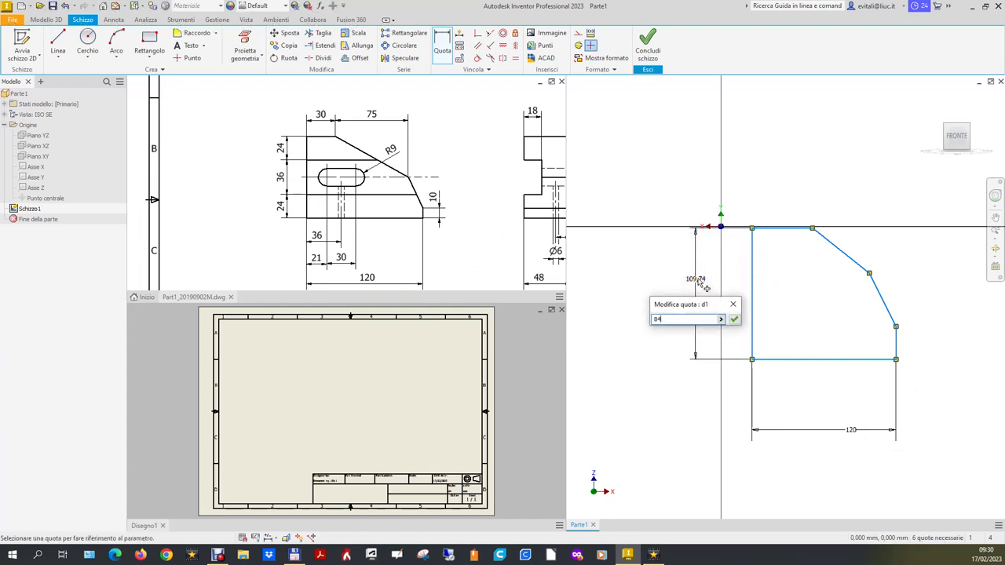
{"action": "key", "text": "Return"}
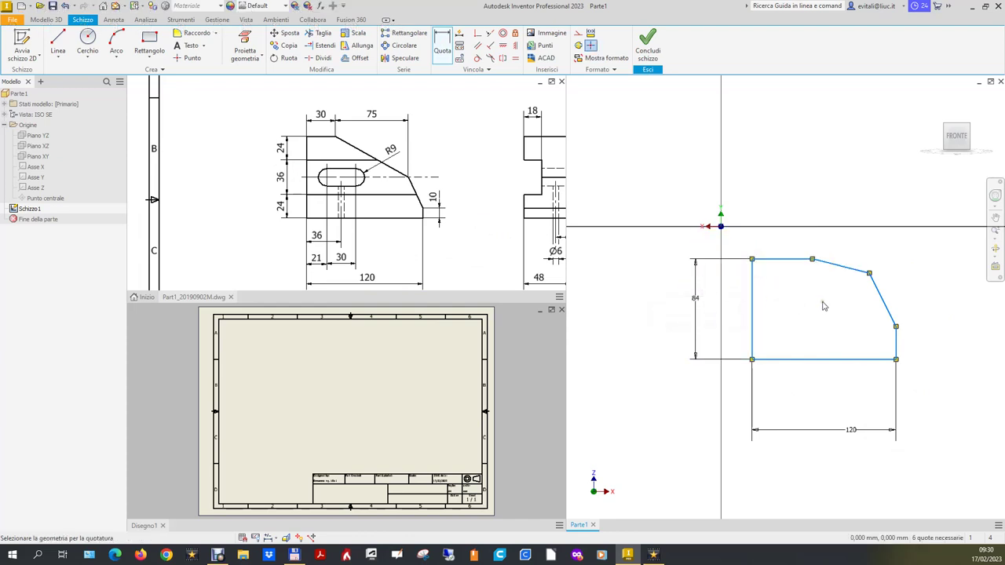
- Dimension the short top edge at 30 and the right vertical edge at 10
{"action": "left_click", "coordinate": [781, 260]}
{"action": "left_click", "coordinate": [782, 232]}
{"action": "type", "text": "30"}
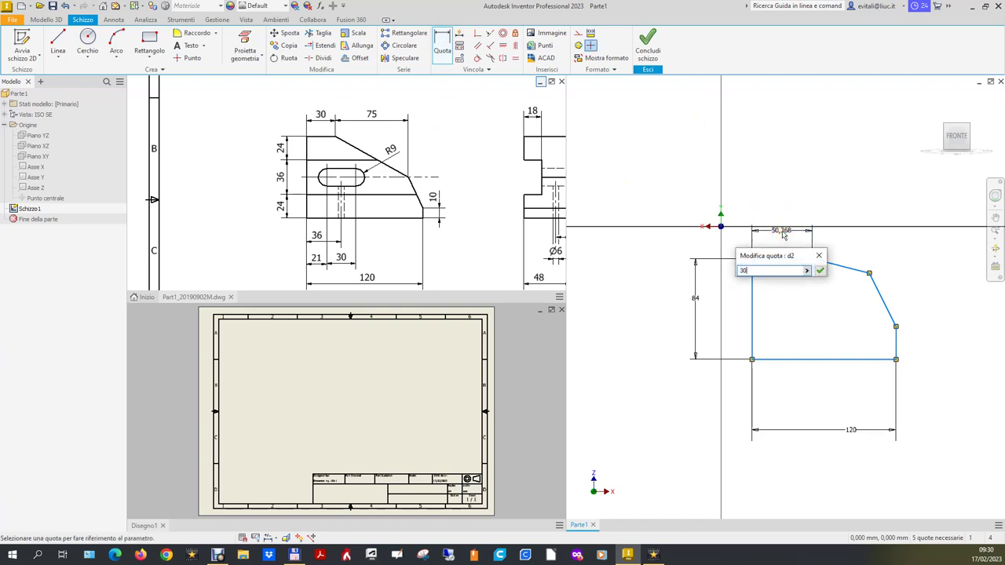
{"action": "key", "text": "Return"}
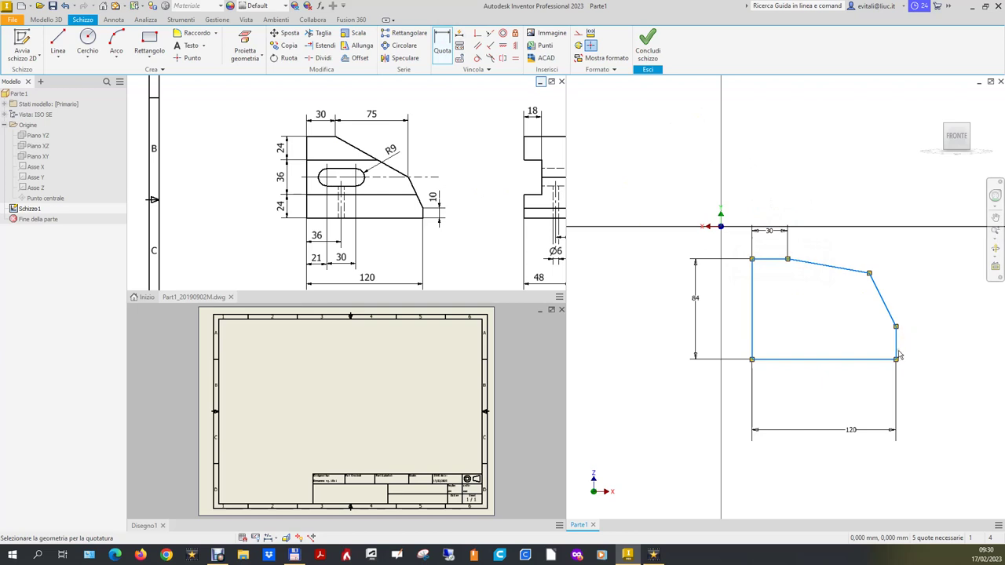
{"action": "left_click", "coordinate": [896, 345]}
{"action": "left_click", "coordinate": [919, 351]}
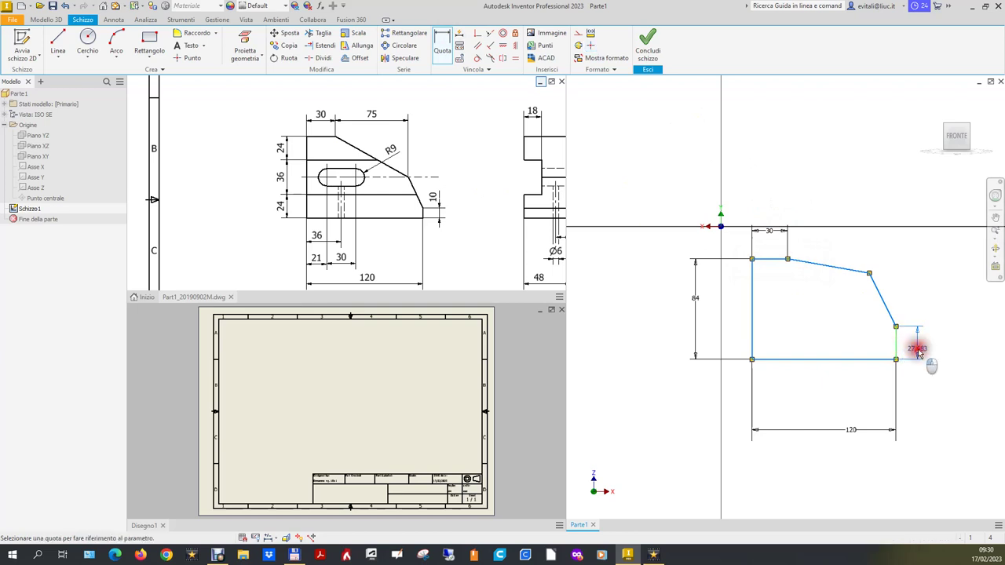
{"action": "type", "text": "10"}
{"action": "key", "text": "Return"}
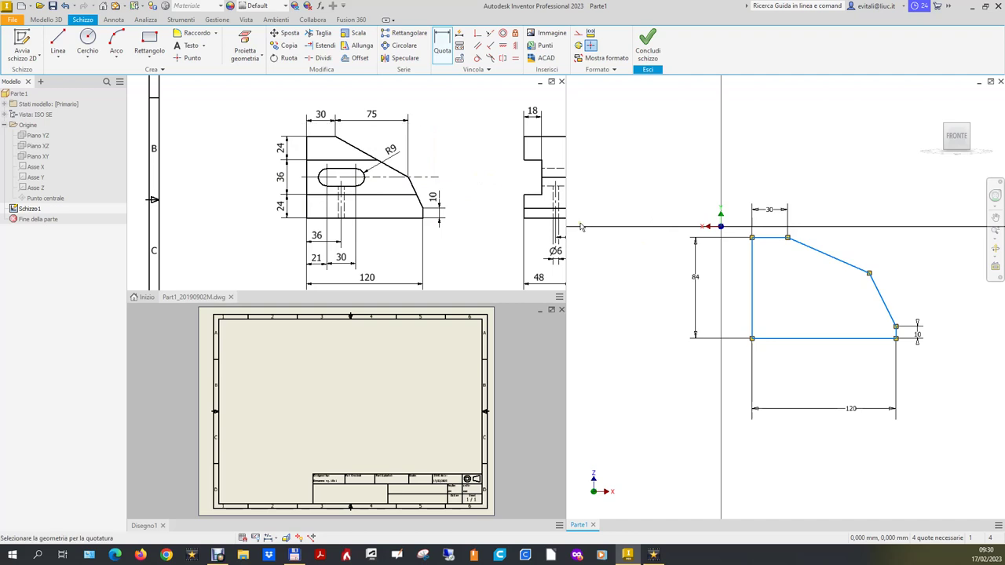
- Dimension the horizontal span from the slanted vertex to the top edge at 75
{"action": "left_click", "coordinate": [447, 41]}
{"action": "left_click", "coordinate": [788, 240]}
{"action": "key", "text": "Escape"}
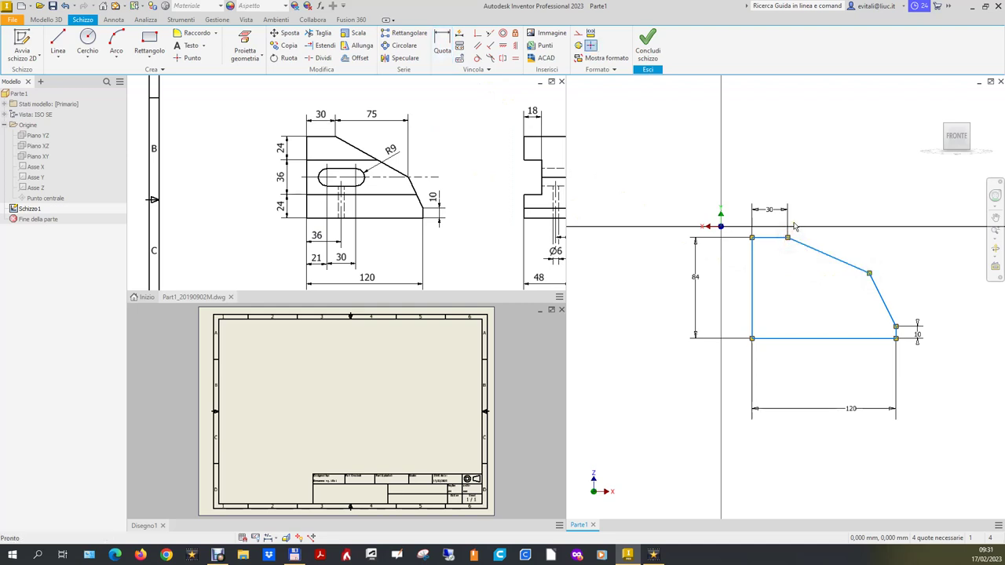
{"action": "left_click", "coordinate": [869, 276]}
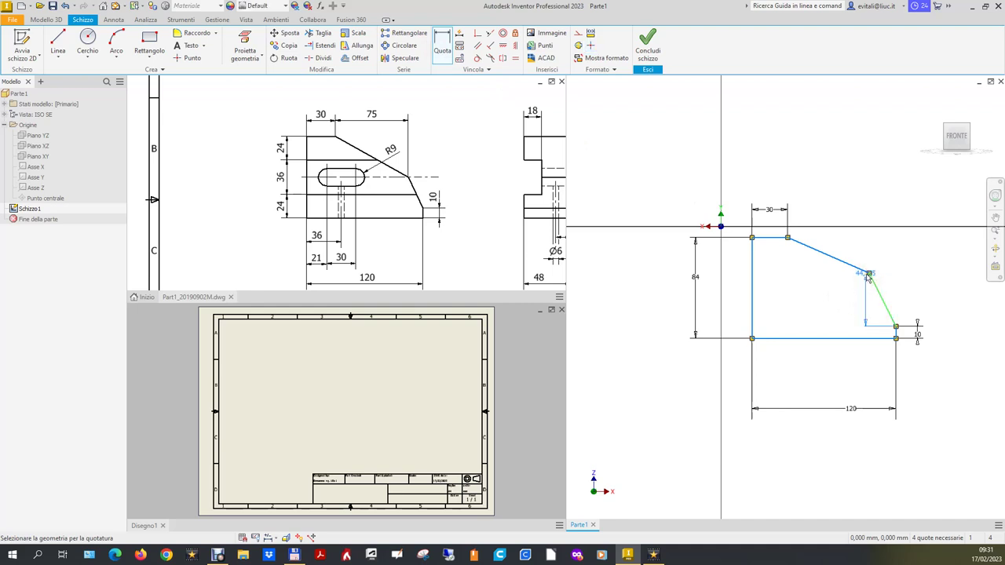
{"action": "left_click", "coordinate": [445, 48]}
{"action": "left_click", "coordinate": [870, 274]}
{"action": "left_click", "coordinate": [787, 239]}
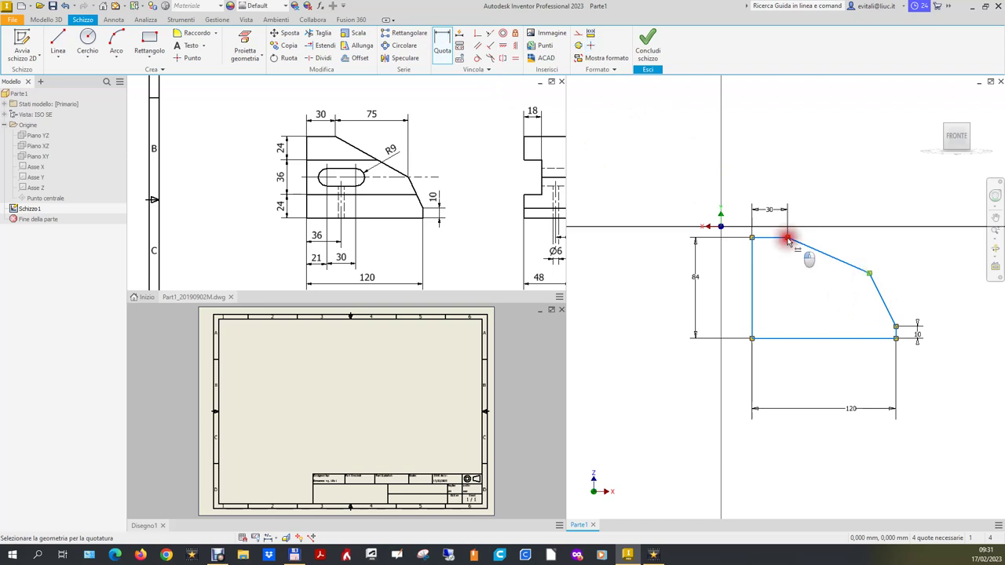
{"action": "left_click", "coordinate": [816, 212]}
{"action": "type", "text": "7"}
{"action": "key", "text": "Return"}
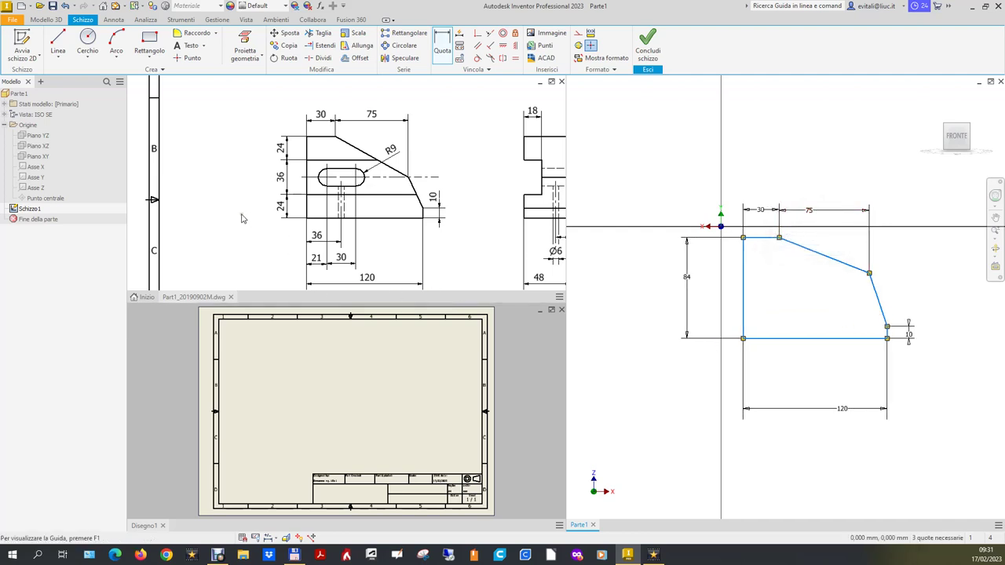
- Dimension the slanted vertex height above the base at 42
{"action": "scroll", "coordinate": [252, 221], "scroll_direction": "down", "scroll_amount": 1}
{"action": "scroll", "coordinate": [298, 208], "scroll_direction": "up", "scroll_amount": 2}
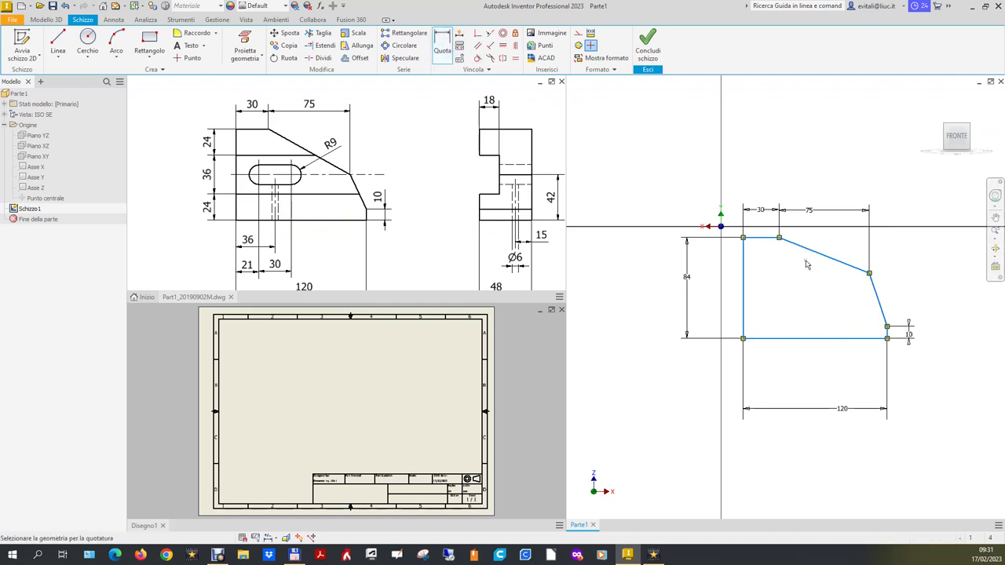
{"action": "left_click", "coordinate": [869, 274]}
{"action": "left_click", "coordinate": [855, 339]}
{"action": "left_click", "coordinate": [936, 313]}
{"action": "type", "text": "42"}
{"action": "key", "text": "Return"}
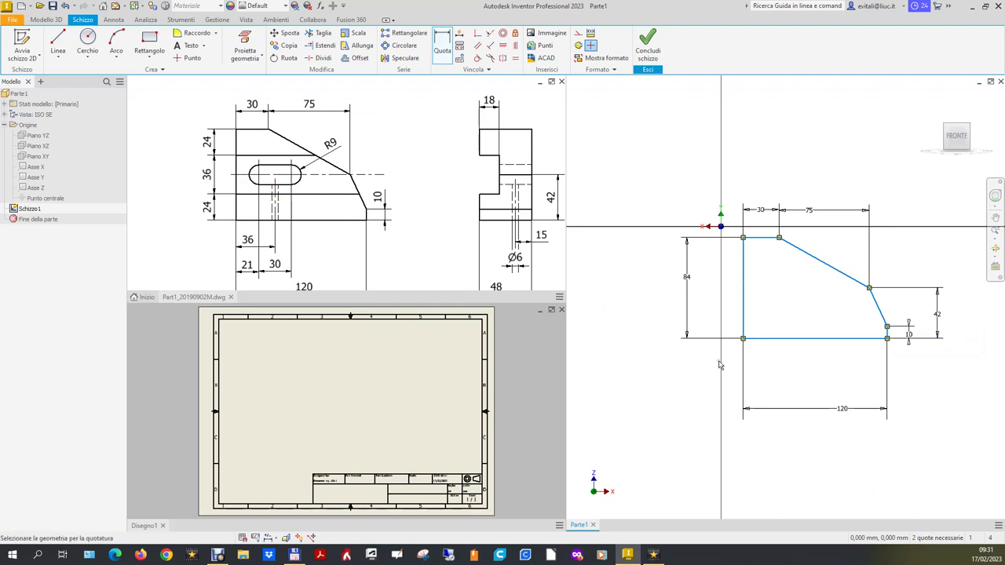
{"action": "left_click", "coordinate": [478, 33]}
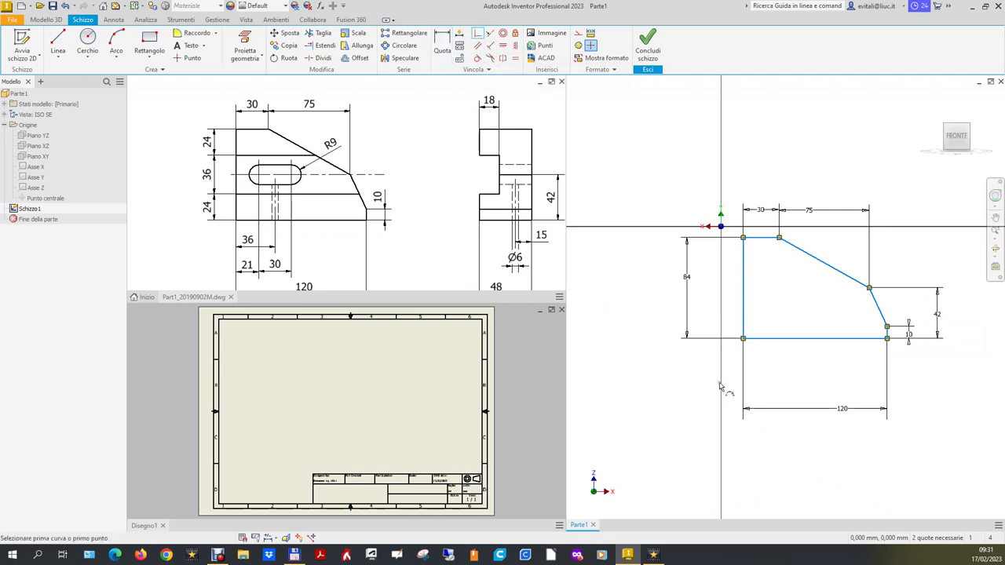
- Make the profile's bottom-left corner coincident with the origin and finish the sketch
{"action": "left_click", "coordinate": [743, 339]}
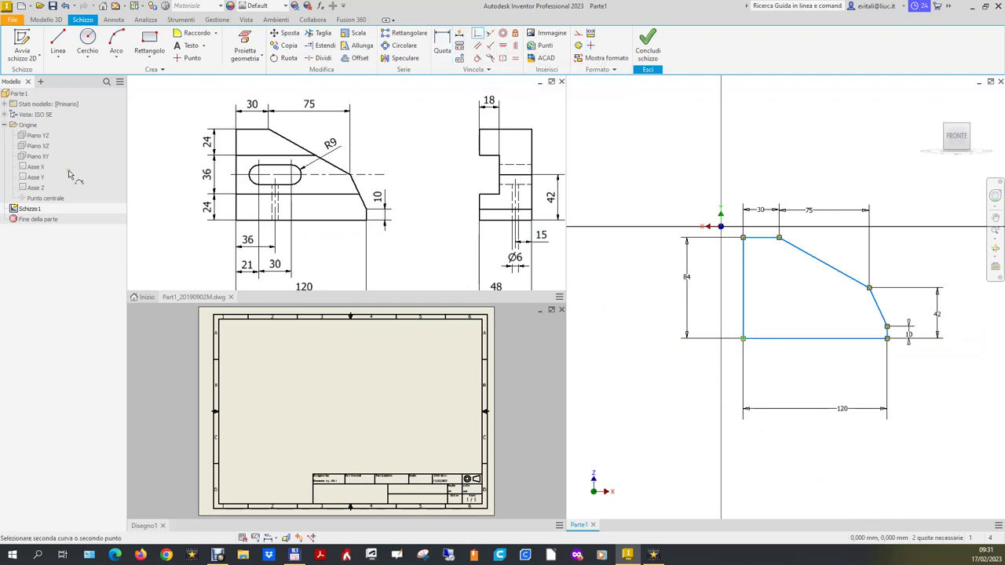
{"action": "left_click", "coordinate": [54, 198]}
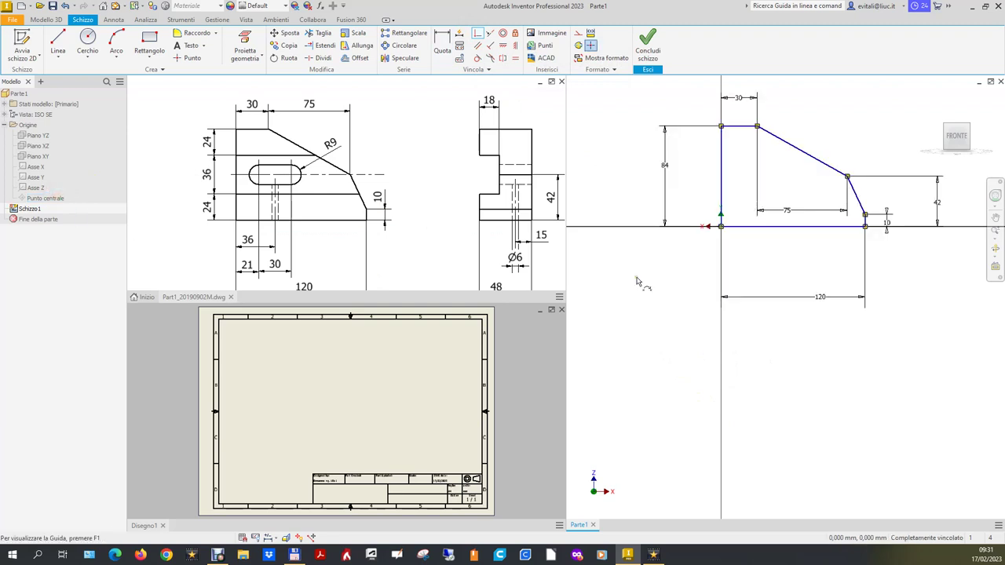
{"action": "left_click", "coordinate": [928, 99]}
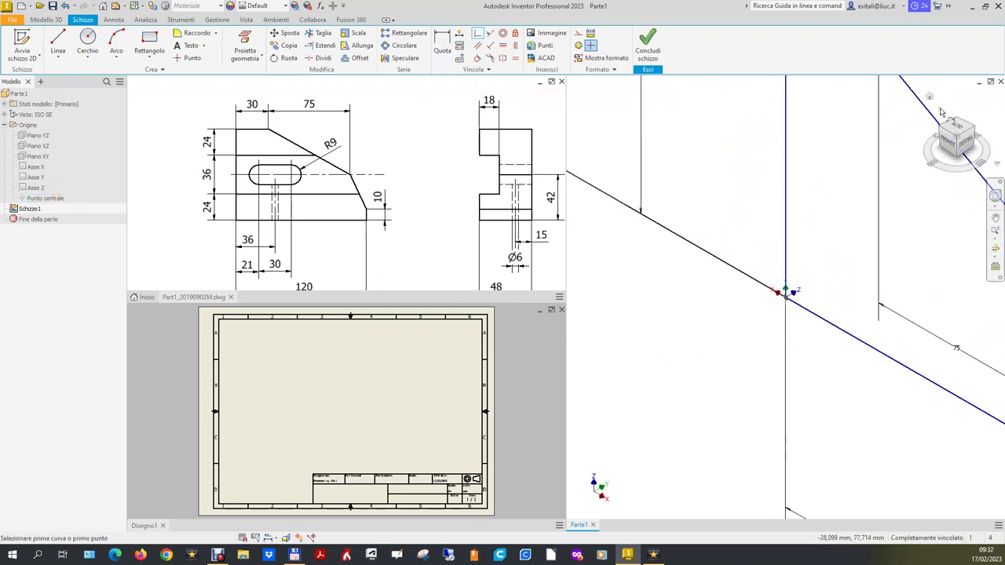
{"action": "right_click", "coordinate": [931, 98]}
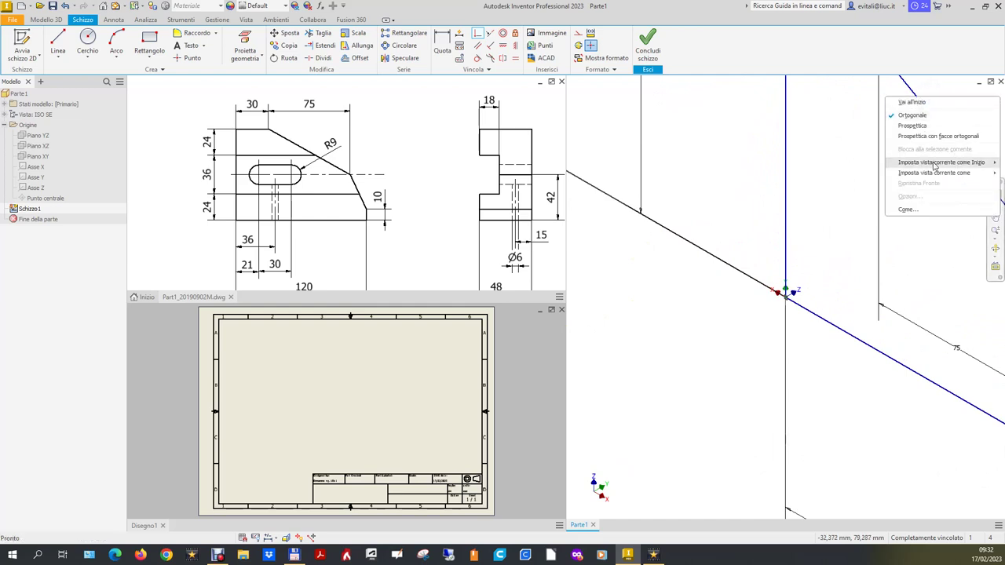
{"action": "mouse_move", "coordinate": [940, 162]}
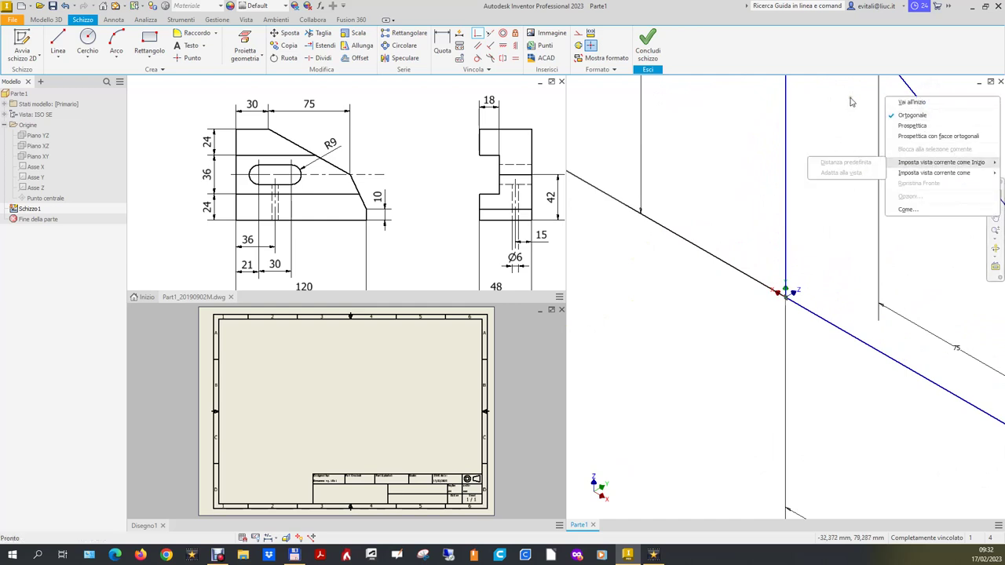
{"action": "left_click", "coordinate": [639, 50]}
{"action": "left_click", "coordinate": [638, 50]}
- Set the current view as Home, return to it, and reactivate the part window
{"action": "right_click", "coordinate": [929, 99]}
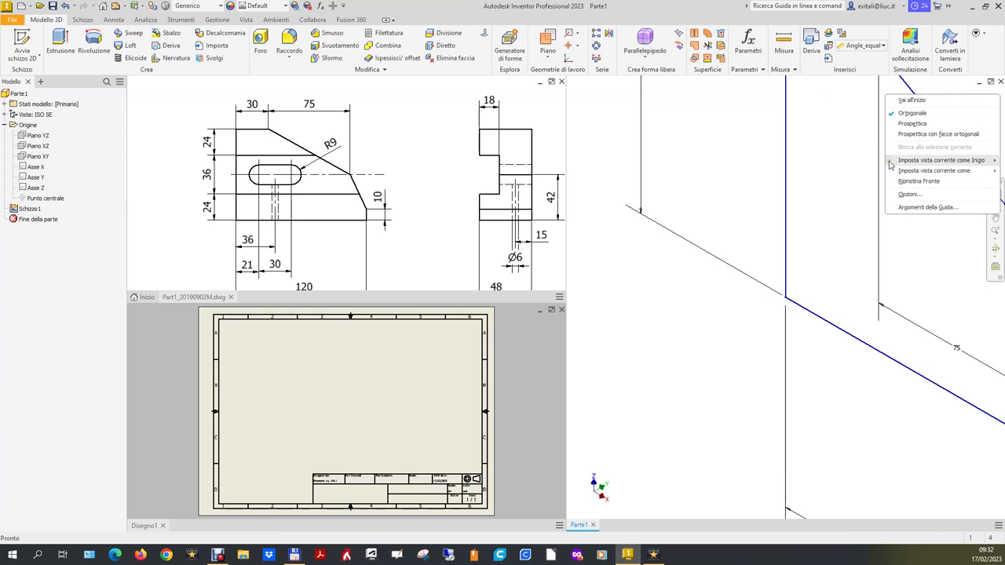
{"action": "mouse_move", "coordinate": [940, 160]}
{"action": "left_click", "coordinate": [863, 172]}
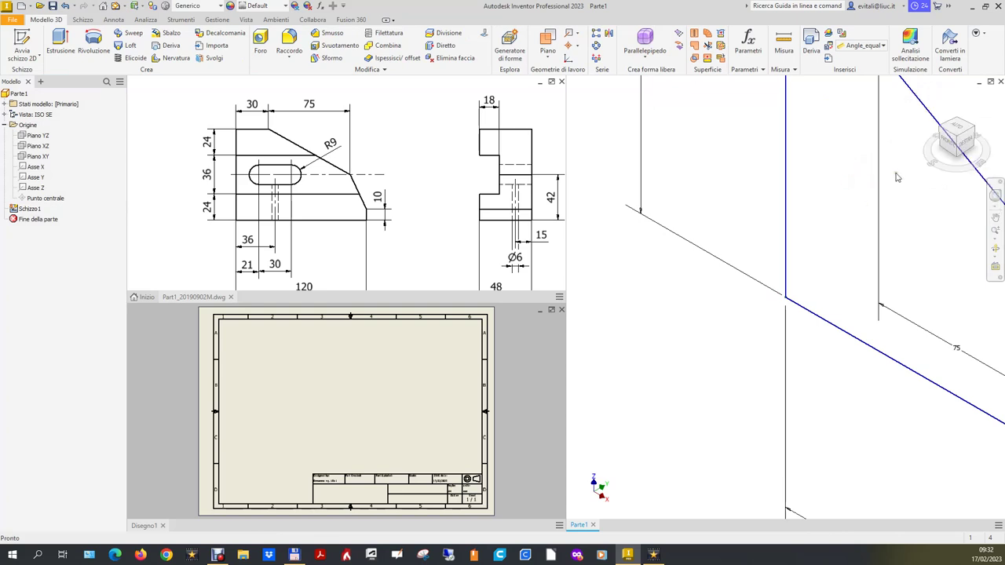
{"action": "left_click", "coordinate": [930, 98]}
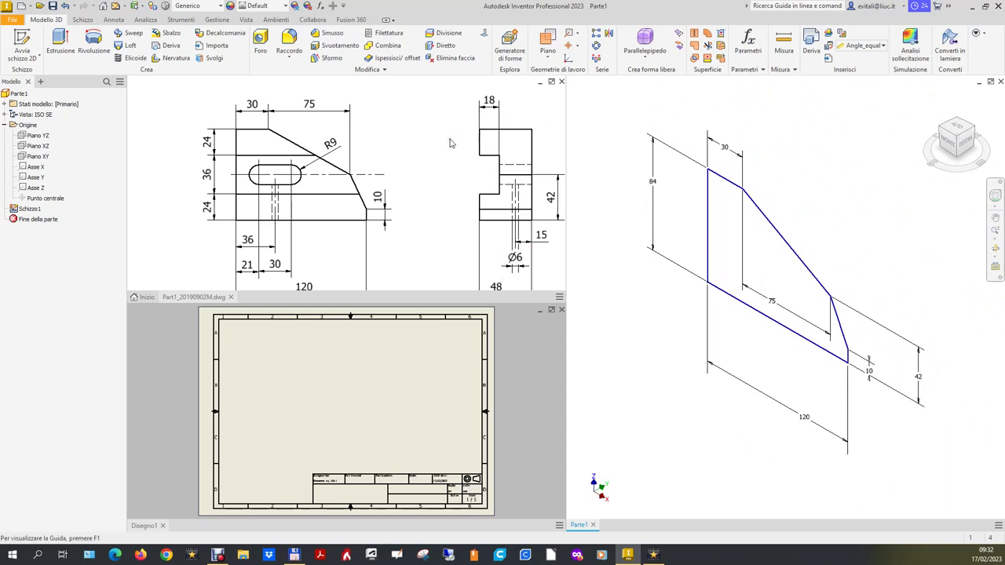
{"action": "left_click", "coordinate": [410, 126]}
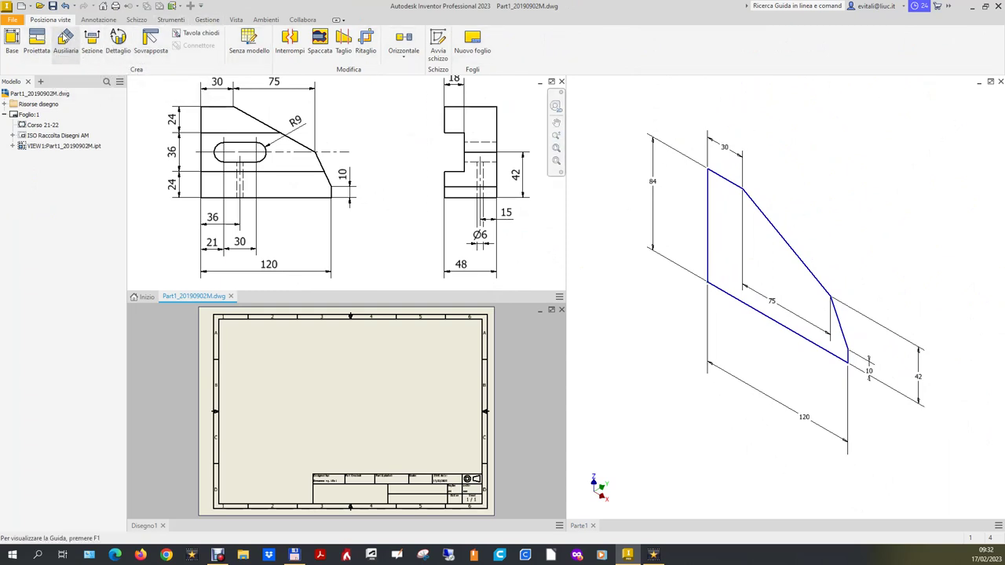
{"action": "left_click", "coordinate": [669, 91]}
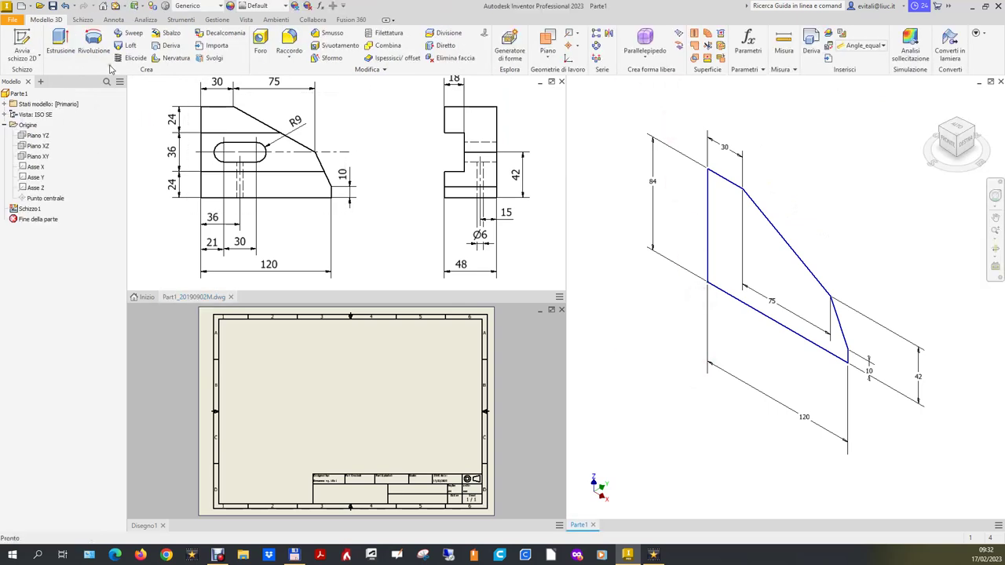
{"action": "left_click", "coordinate": [61, 40]}
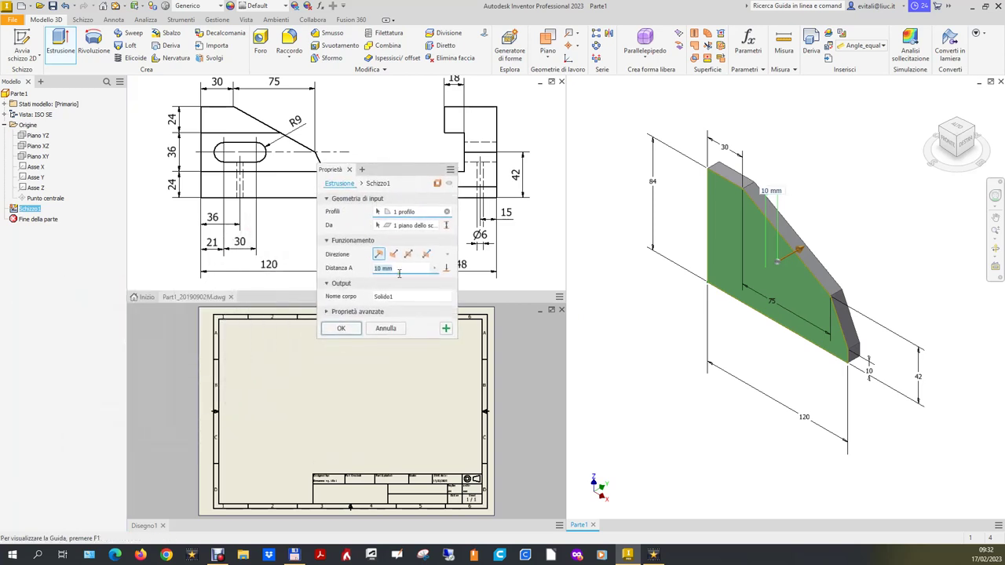
- Extrude the bracket profile 48 mm with Symmetric direction
{"action": "type", "text": "48"}
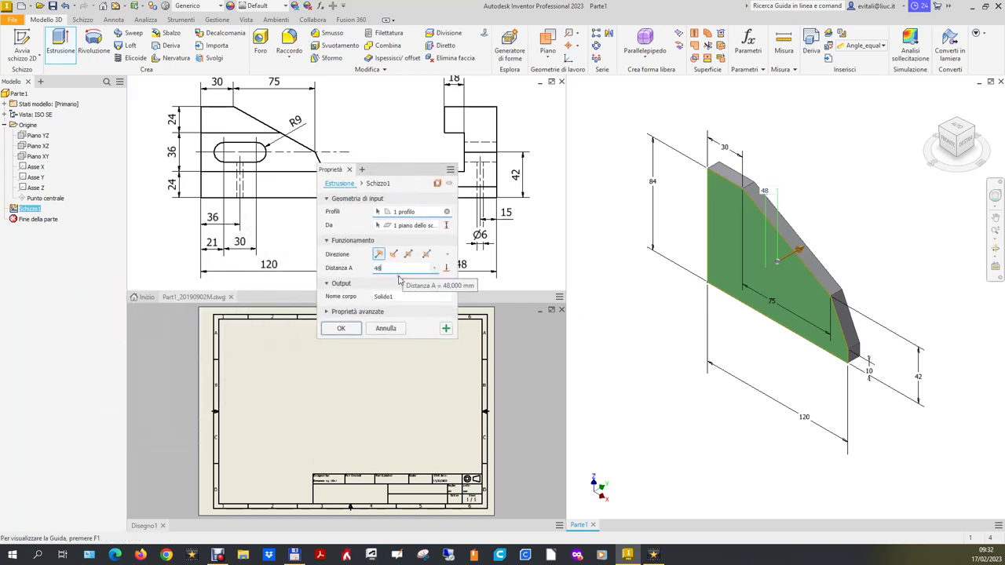
{"action": "left_click", "coordinate": [408, 254]}
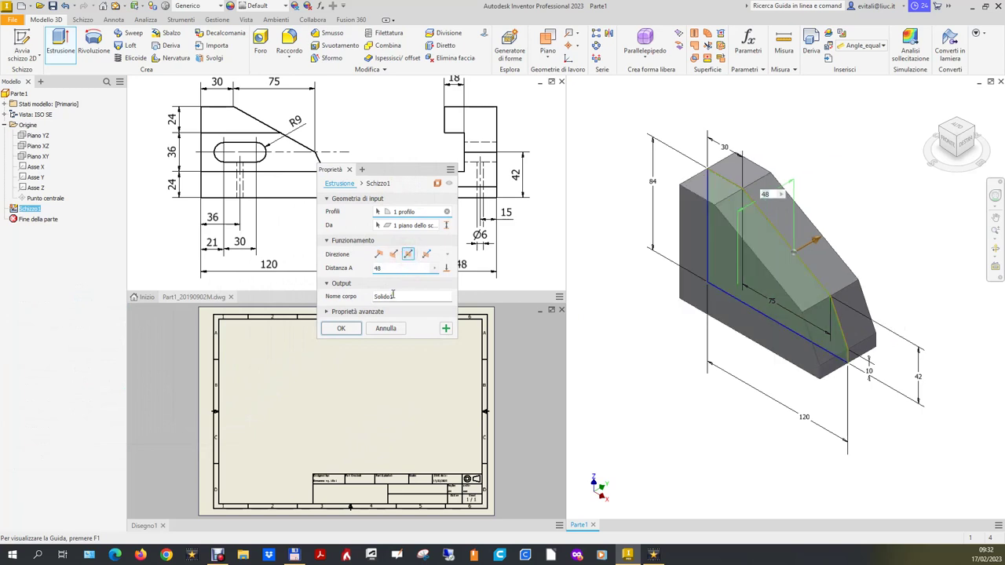
{"action": "left_click", "coordinate": [349, 332]}
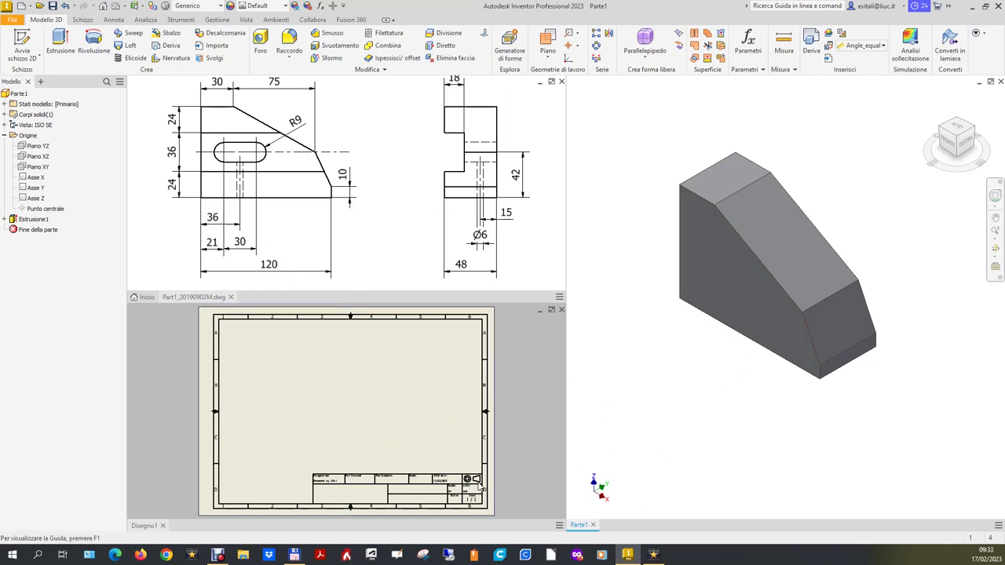
- Start Save As from the existing Part1_20190902M.ipt name, then cancel the dialog
{"action": "left_click", "coordinate": [696, 409]}
{"action": "left_click", "coordinate": [13, 20]}
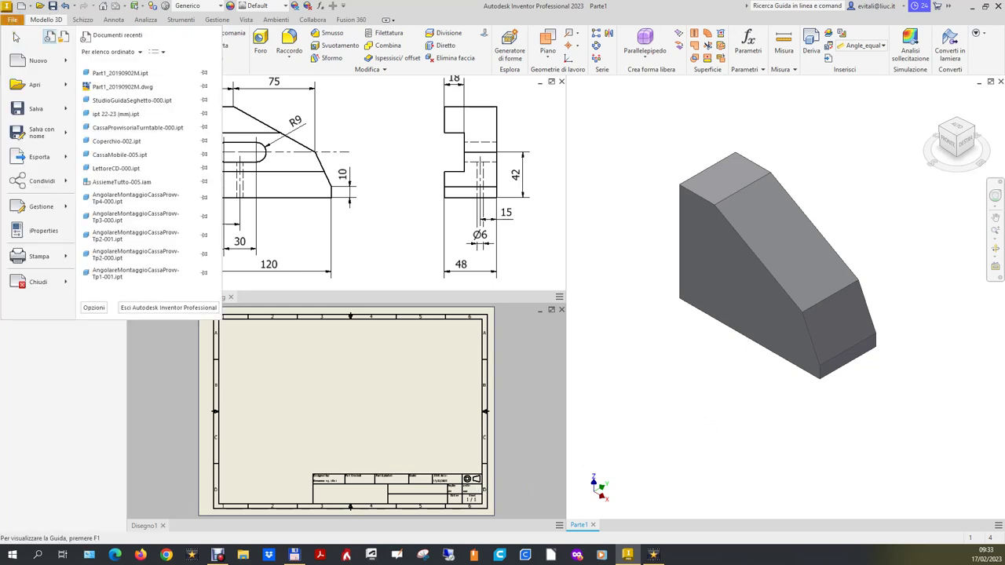
{"action": "left_click", "coordinate": [42, 135]}
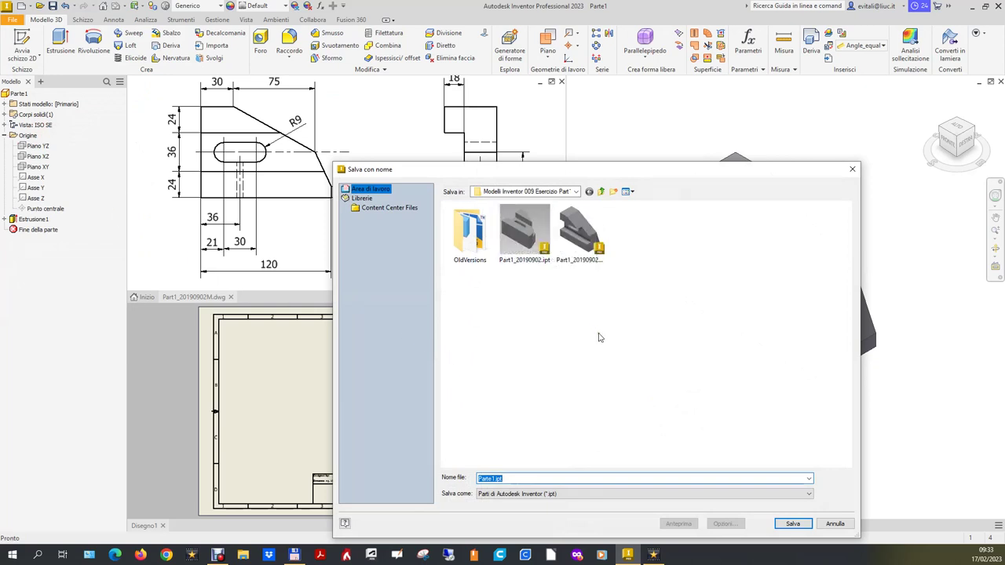
{"action": "left_click", "coordinate": [567, 265]}
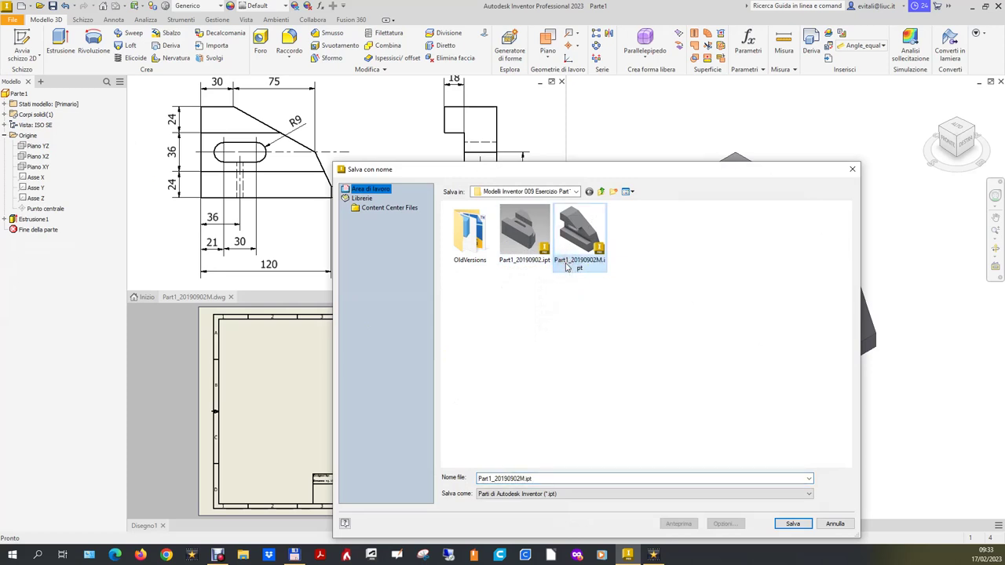
{"action": "double_click", "coordinate": [520, 478]}
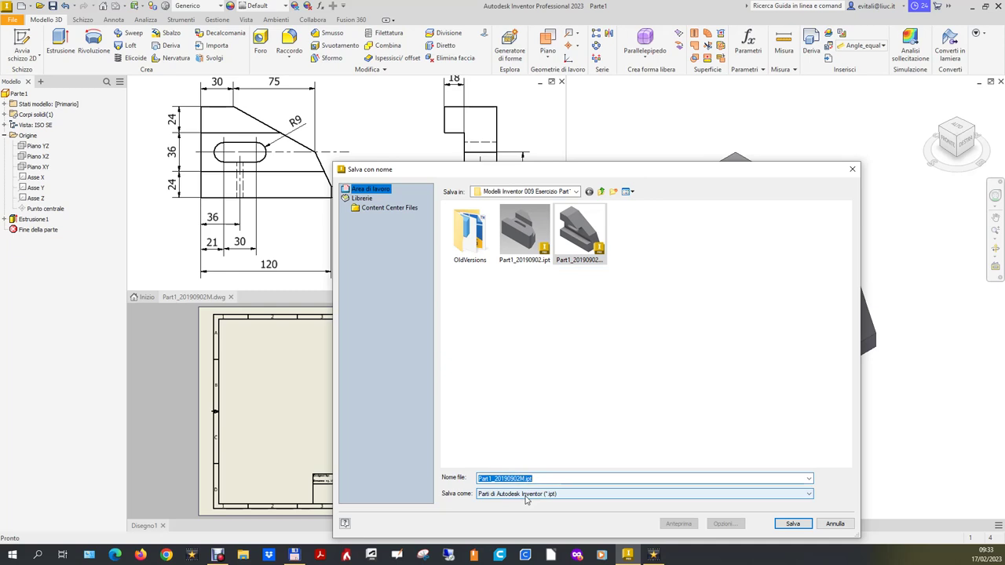
{"action": "key", "text": "BackSpace"}
{"action": "key", "text": "Escape"}
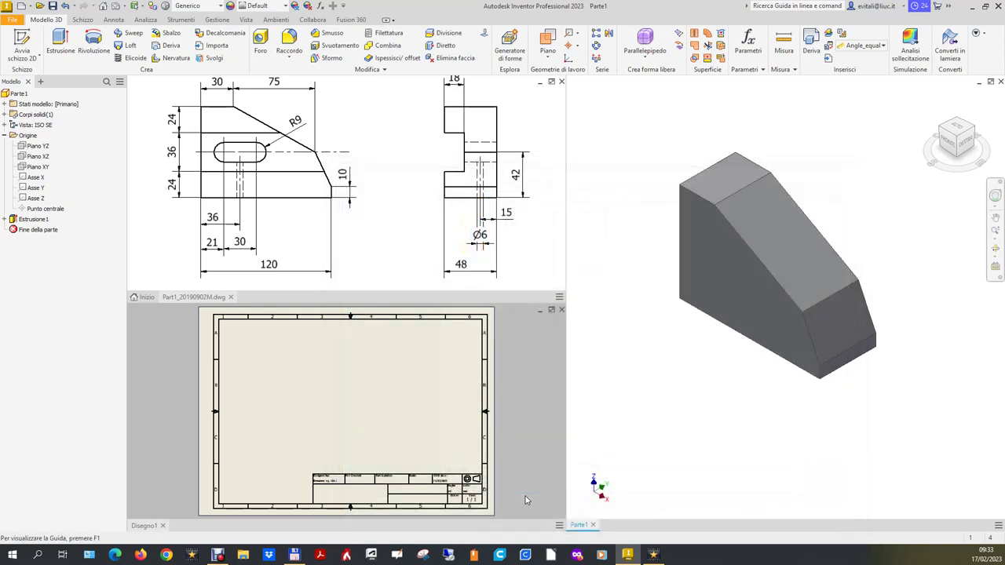
- Save the part as Part1_20190902MFilmato.ipt
{"action": "left_click", "coordinate": [13, 19]}
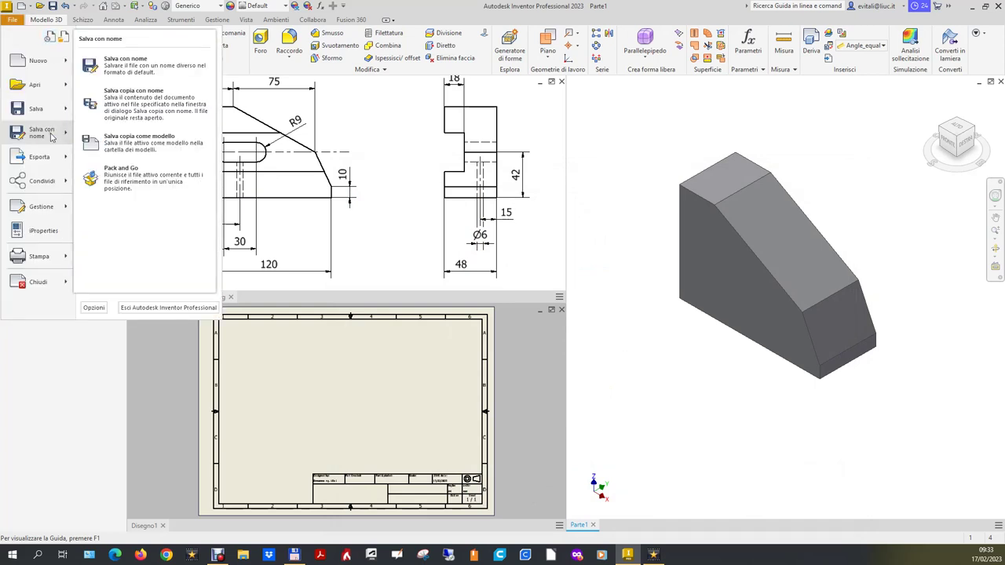
{"action": "left_click", "coordinate": [51, 136]}
{"action": "left_click", "coordinate": [581, 236]}
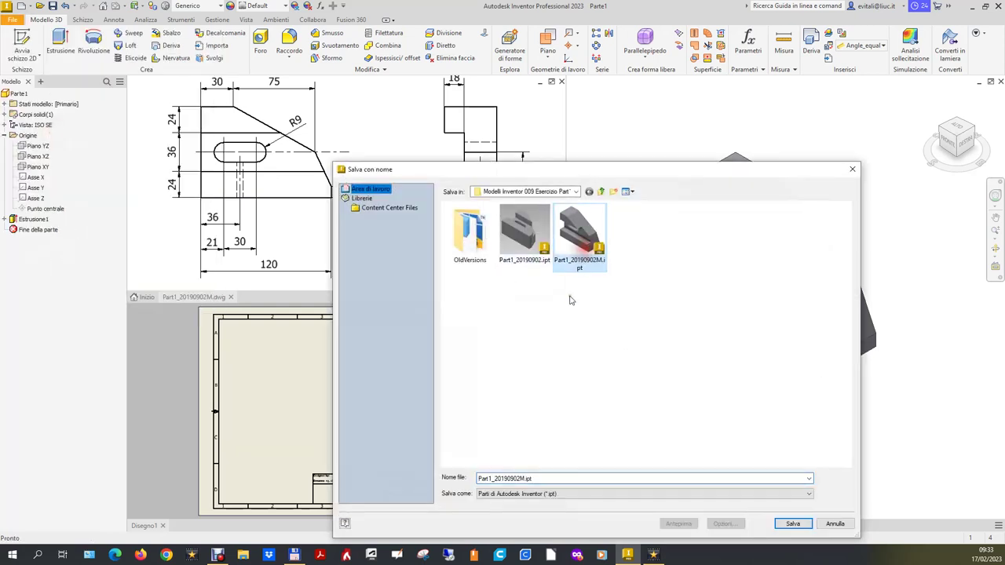
{"action": "left_click", "coordinate": [526, 479]}
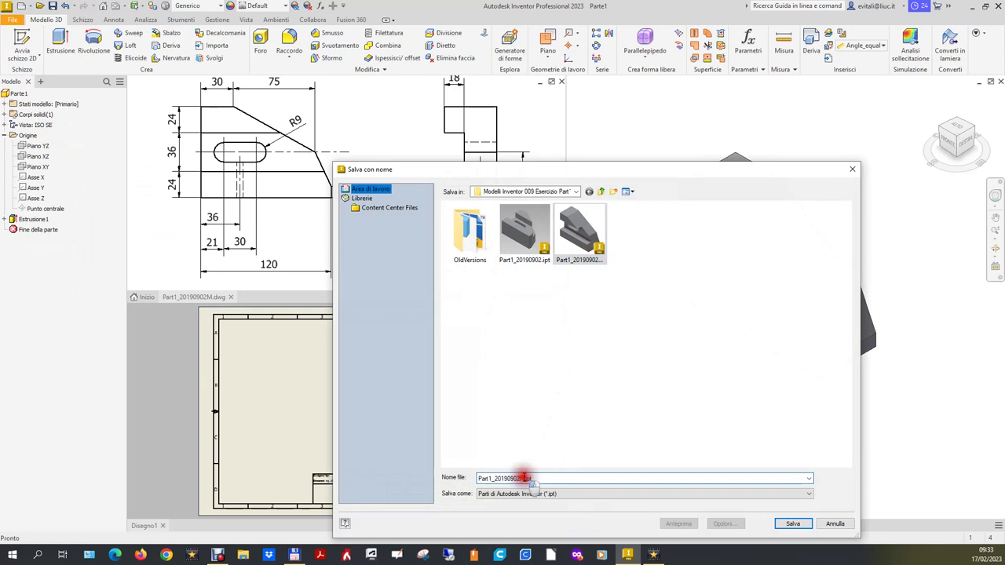
{"action": "type", "text": "Filmato"}
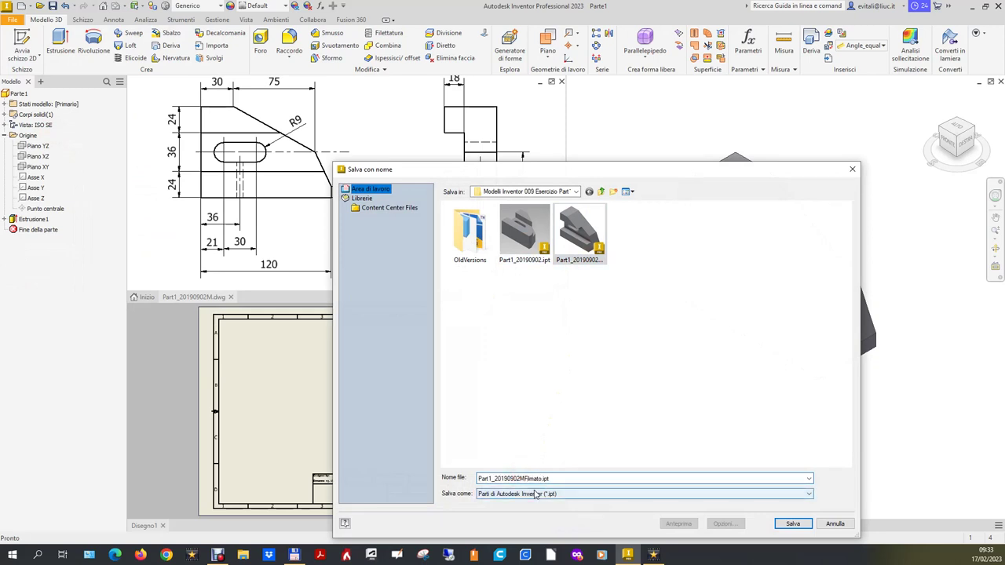
{"action": "key", "text": "Return"}
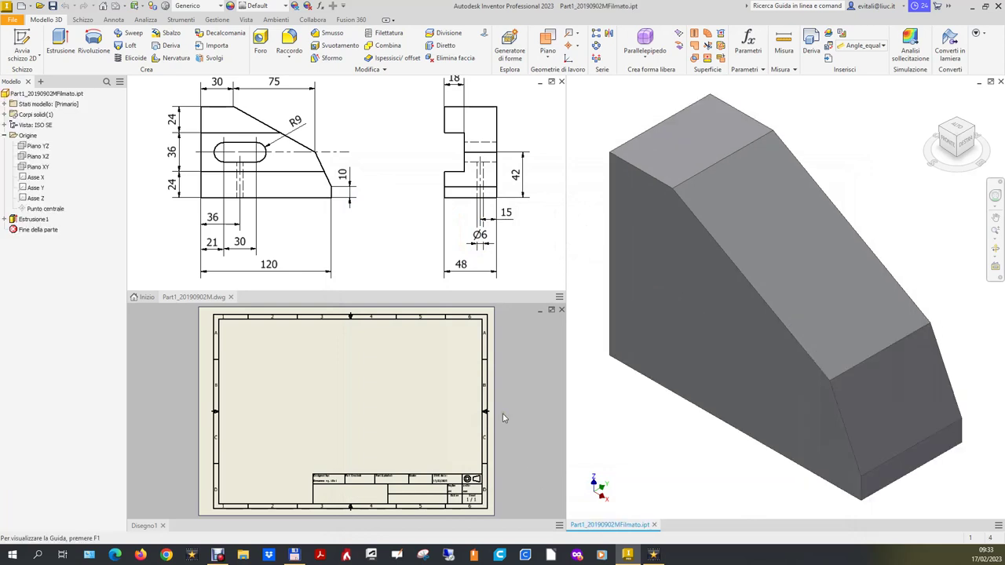
{"action": "left_click", "coordinate": [392, 427]}
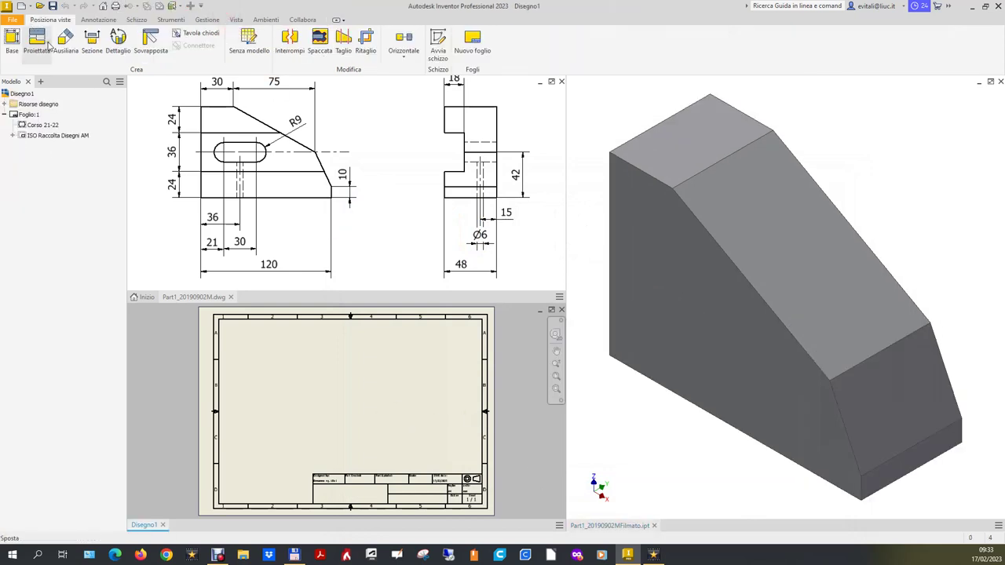
- Place a front base view of Part1_20190902MFilmato.ipt with a projected side view to its right
{"action": "left_click", "coordinate": [12, 39]}
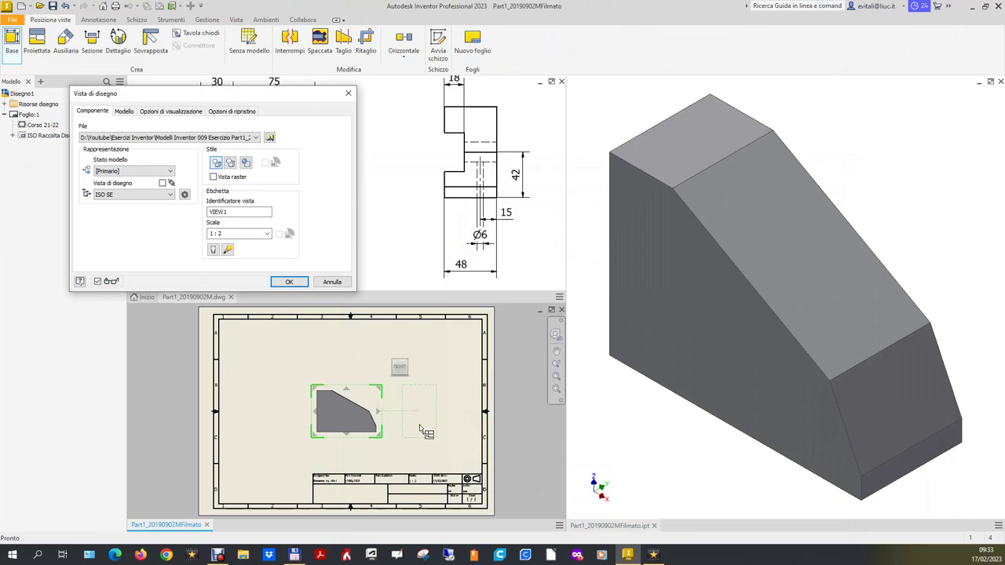
{"action": "left_click", "coordinate": [422, 430]}
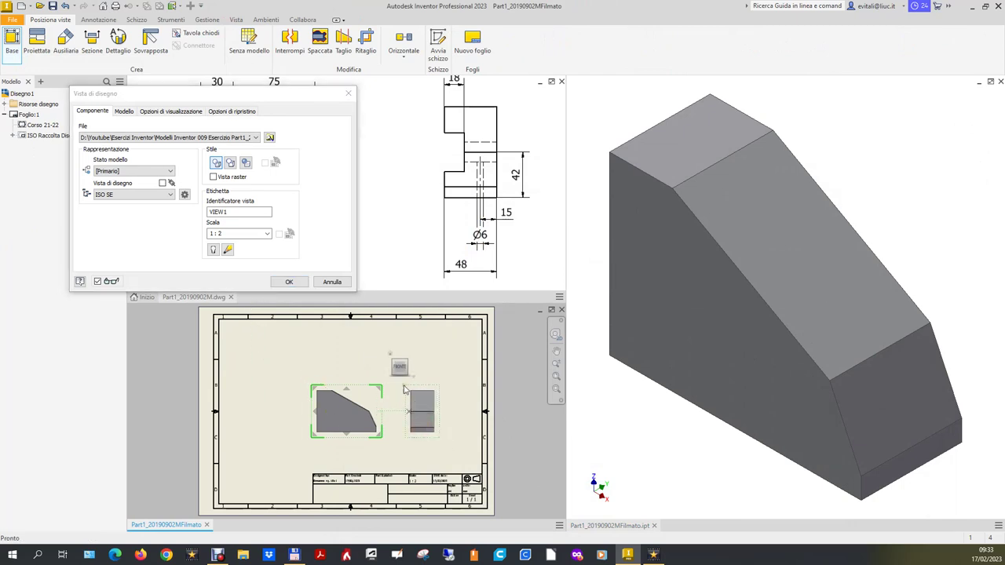
{"action": "left_click", "coordinate": [289, 281]}
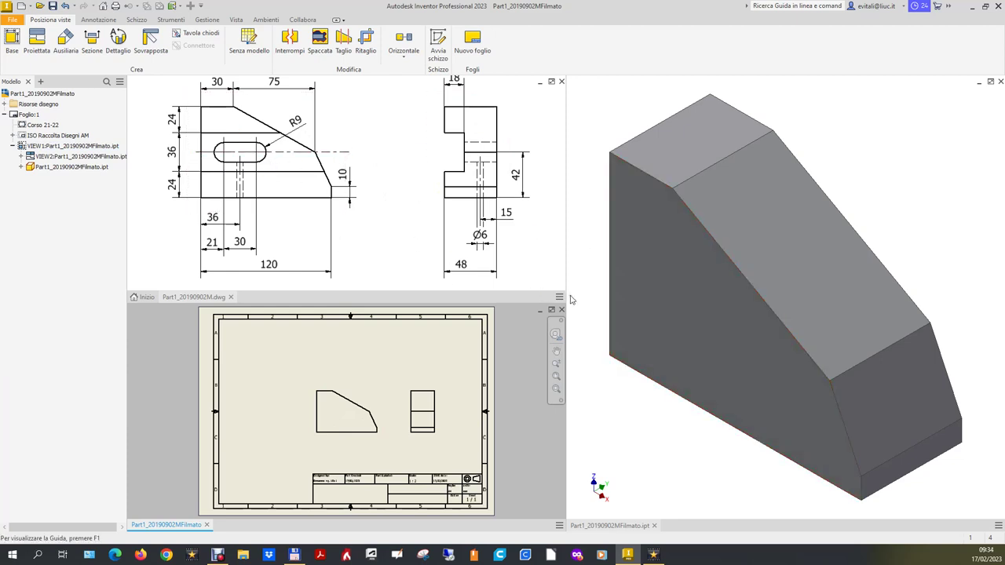
- Start a sketch on the bracket's large side face and draw a rectangle
{"action": "left_click", "coordinate": [627, 302]}
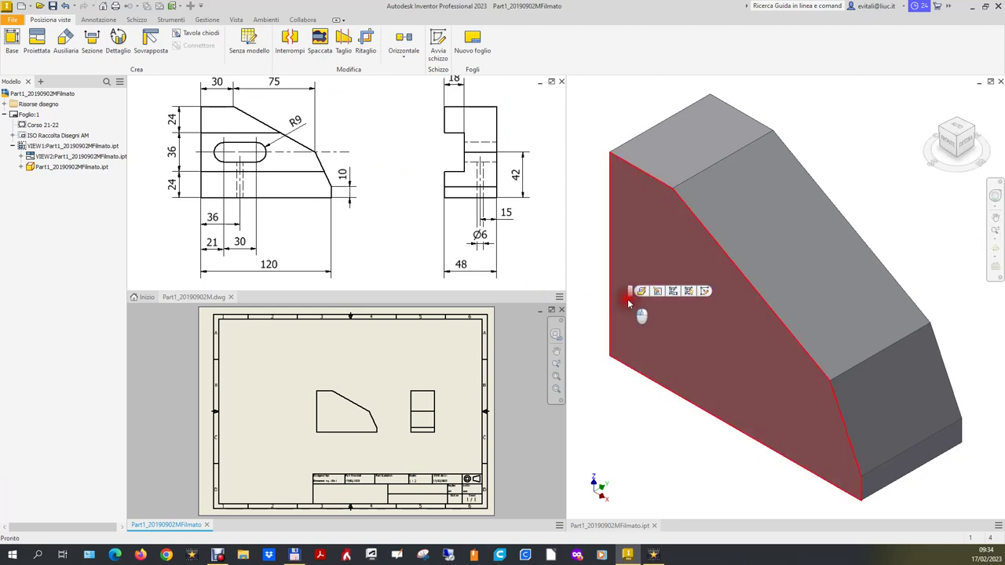
{"action": "left_click", "coordinate": [17, 50]}
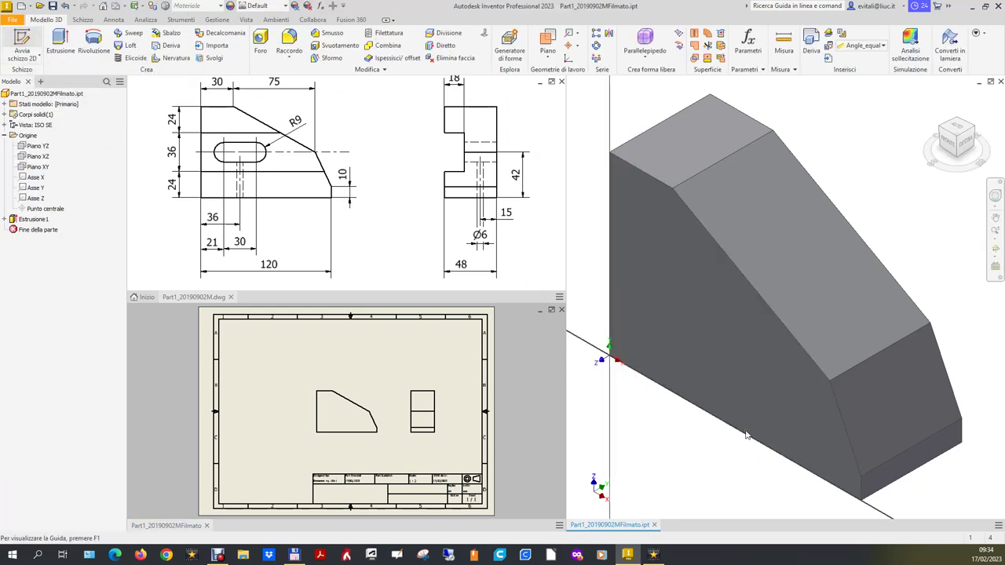
{"action": "left_click", "coordinate": [149, 44]}
{"action": "left_click", "coordinate": [629, 247]}
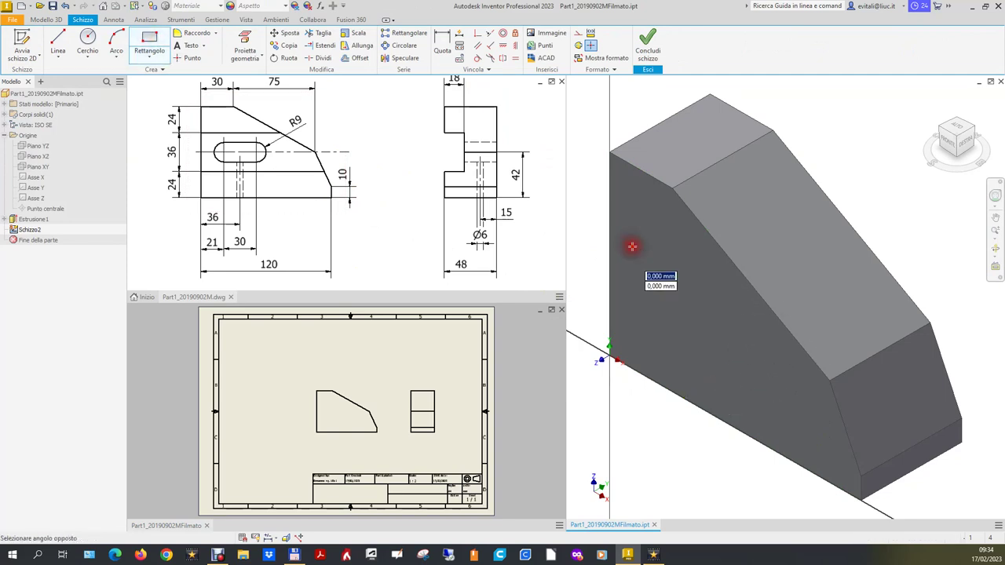
{"action": "left_click", "coordinate": [791, 407]}
{"action": "right_click", "coordinate": [791, 407]}
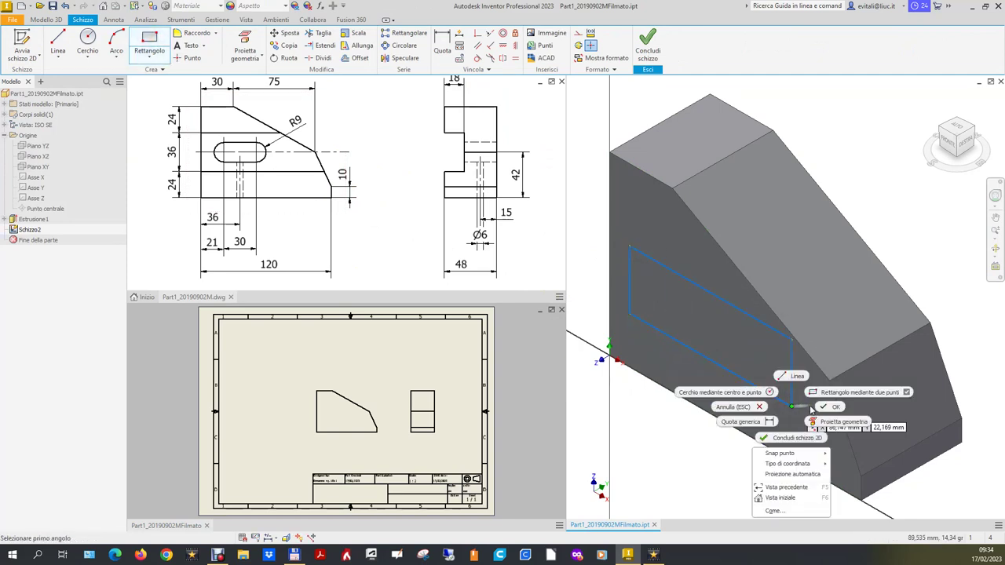
{"action": "left_click", "coordinate": [824, 411]}
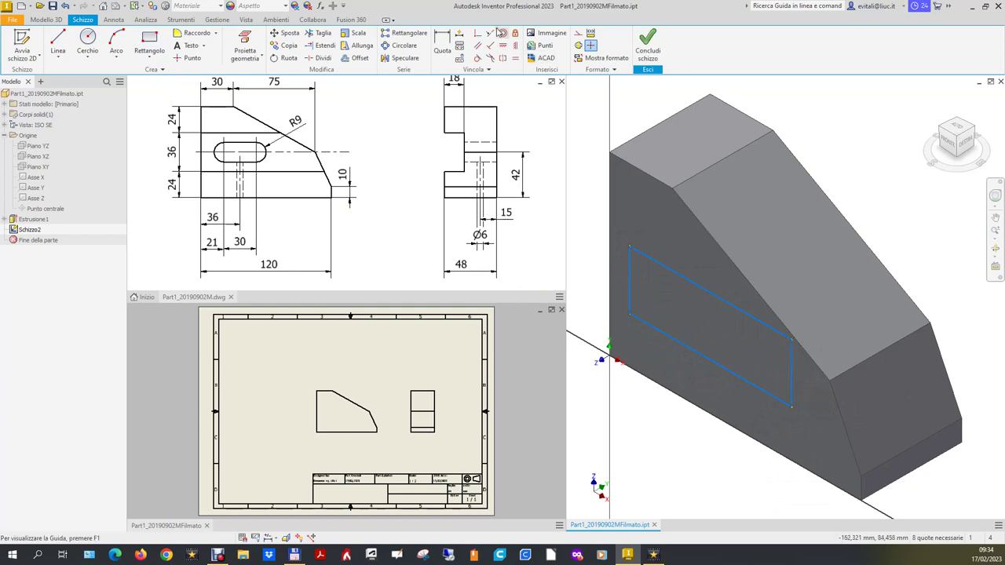
- Place the rectangle 24 above the model's bottom edge, with its left edge collinear to the model edge
{"action": "left_click", "coordinate": [442, 43]}
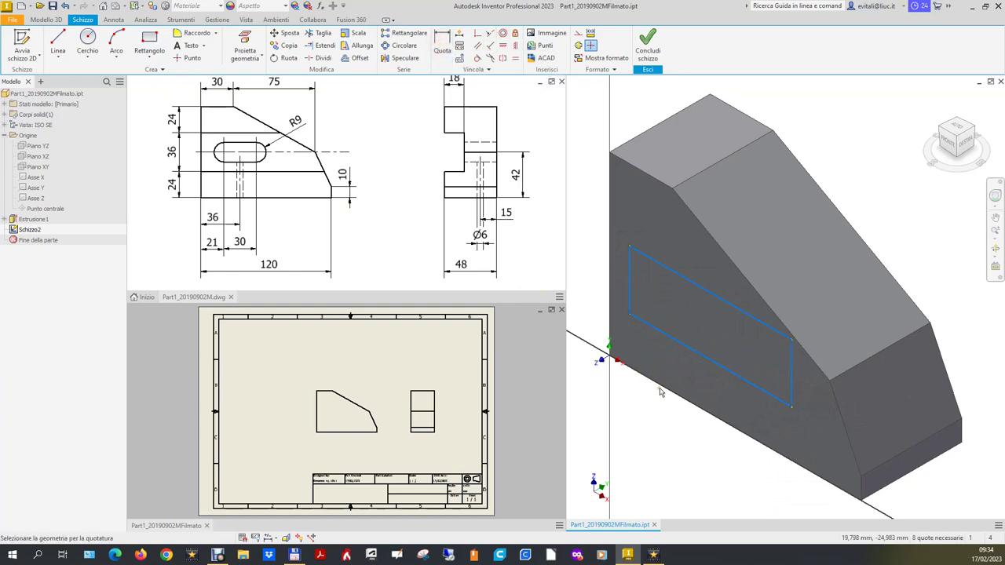
{"action": "left_click", "coordinate": [682, 353]}
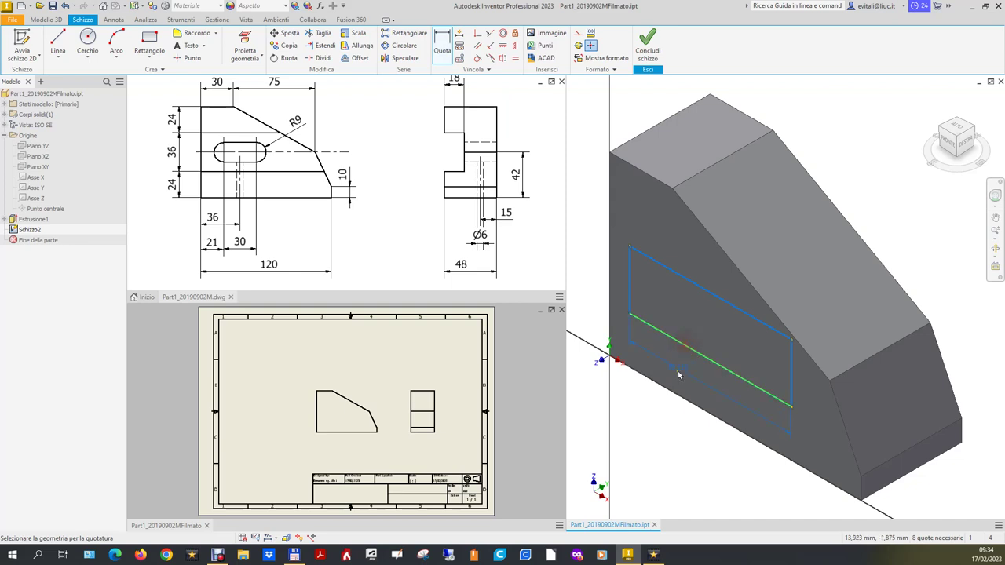
{"action": "left_click", "coordinate": [679, 397]}
{"action": "left_click", "coordinate": [597, 318]}
{"action": "type", "text": "24"}
{"action": "key", "text": "Return"}
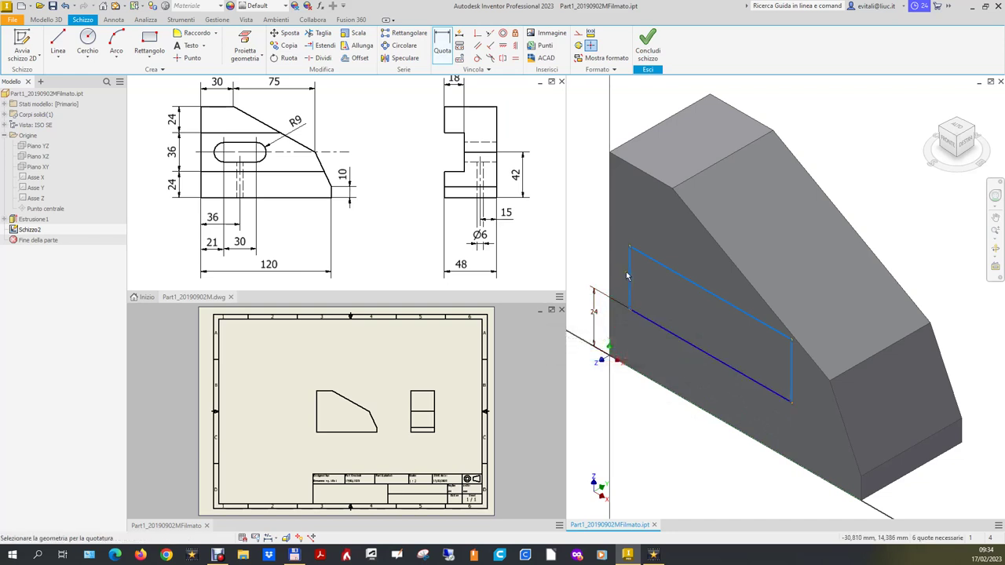
{"action": "left_click", "coordinate": [490, 32]}
{"action": "left_click", "coordinate": [630, 275]}
{"action": "left_click", "coordinate": [610, 276]}
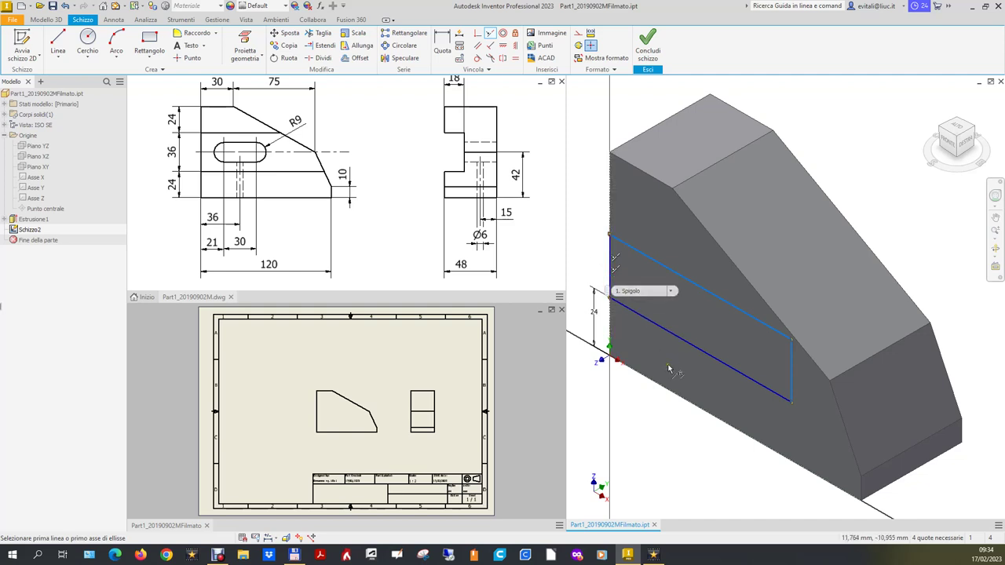
- Dimension the rectangle's left edge to a height of 36
{"action": "left_click", "coordinate": [442, 44]}
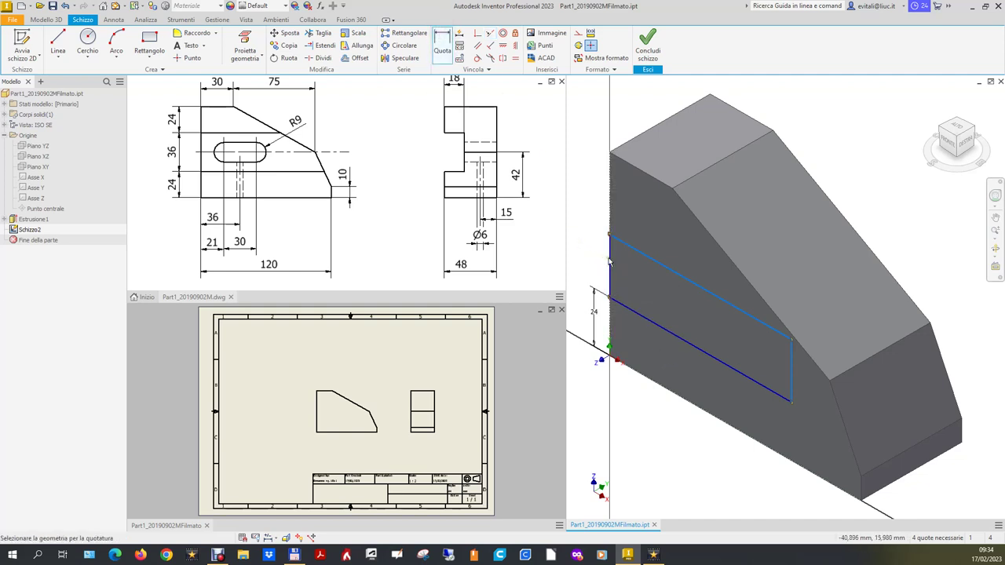
{"action": "left_click", "coordinate": [610, 263]}
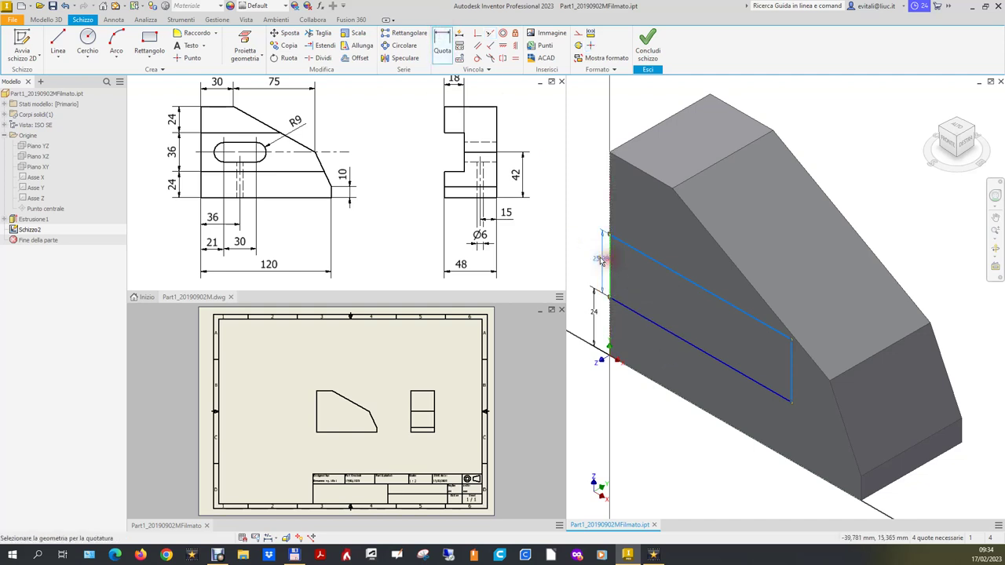
{"action": "left_click", "coordinate": [589, 254]}
{"action": "type", "text": "36"}
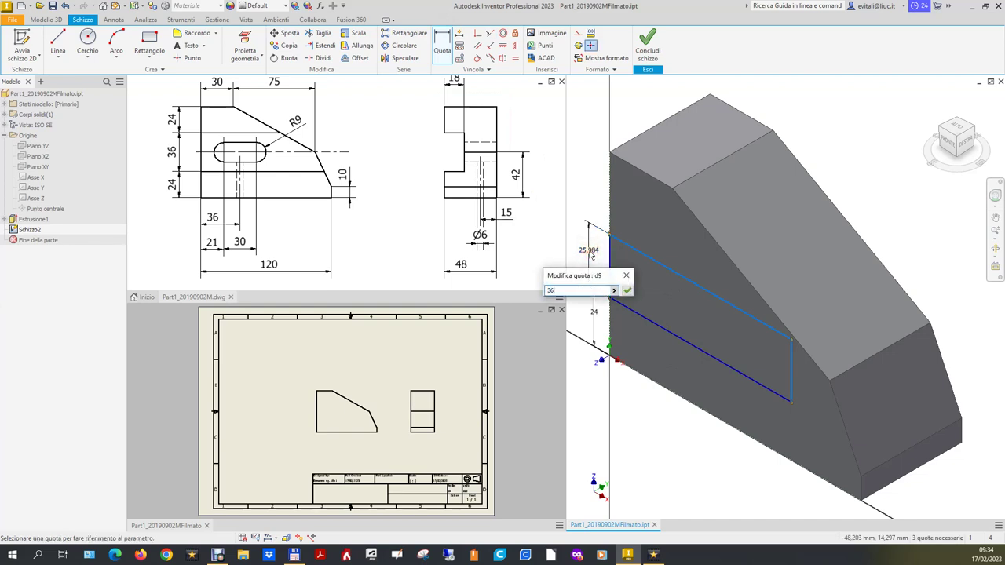
{"action": "key", "text": "Return"}
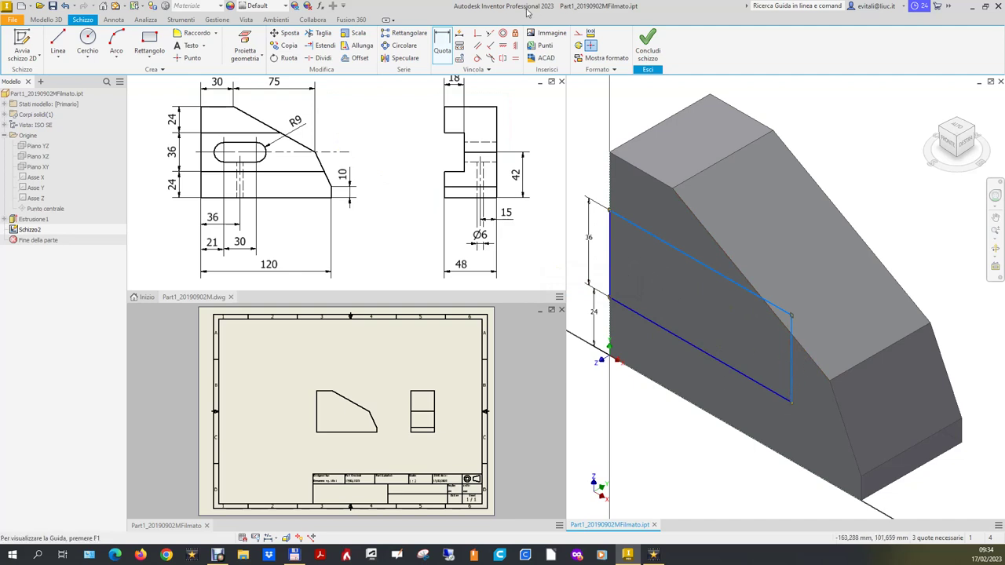
- Make the rectangle corners perpendicular and stretch it past the bracket's right end
{"action": "left_click", "coordinate": [490, 45]}
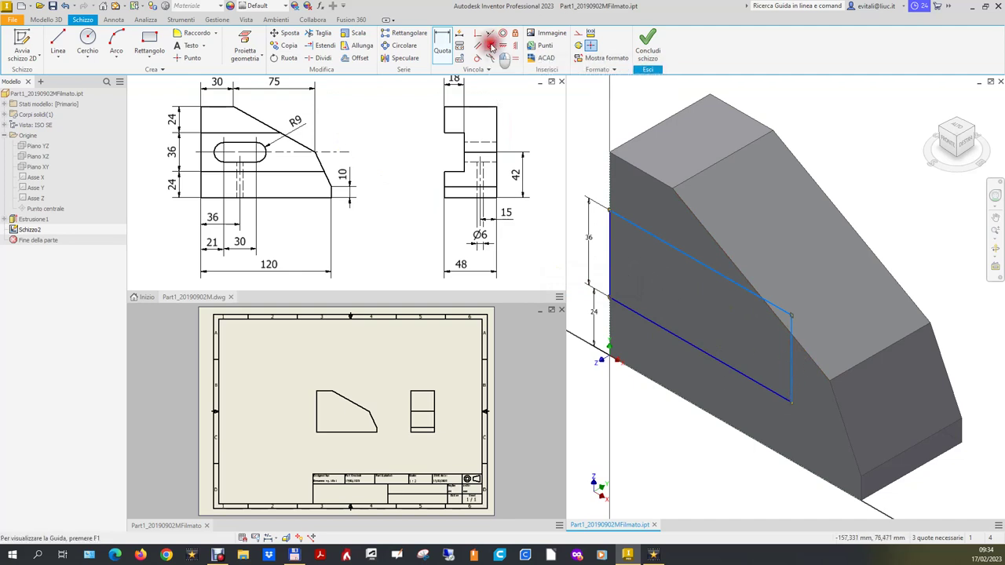
{"action": "left_click", "coordinate": [642, 231]}
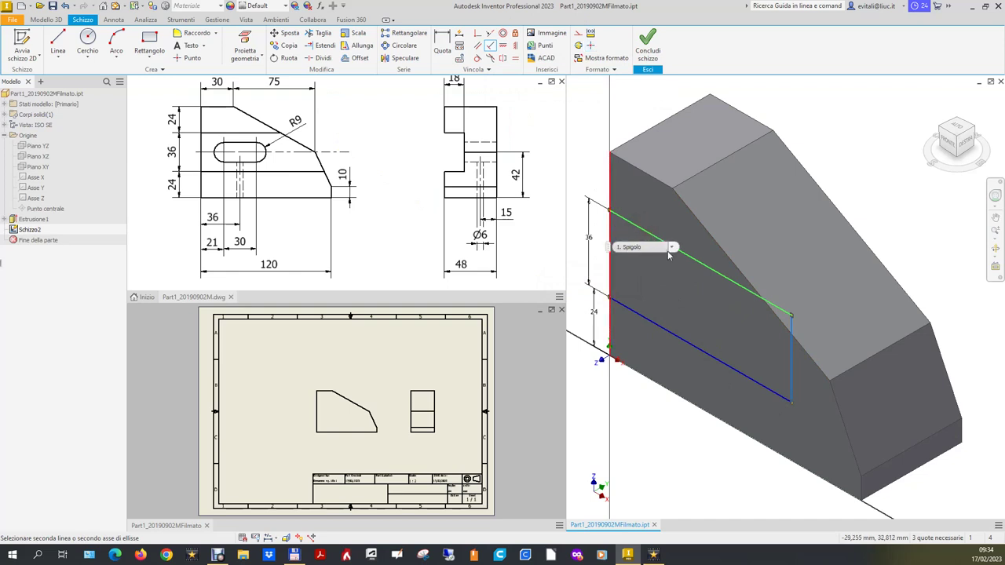
{"action": "left_click", "coordinate": [671, 248]}
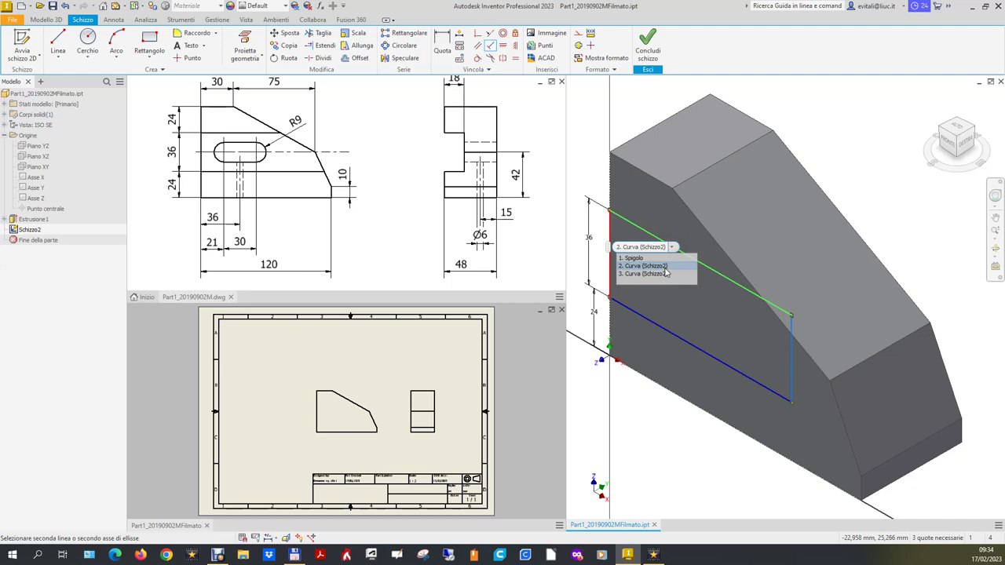
{"action": "left_click", "coordinate": [664, 267]}
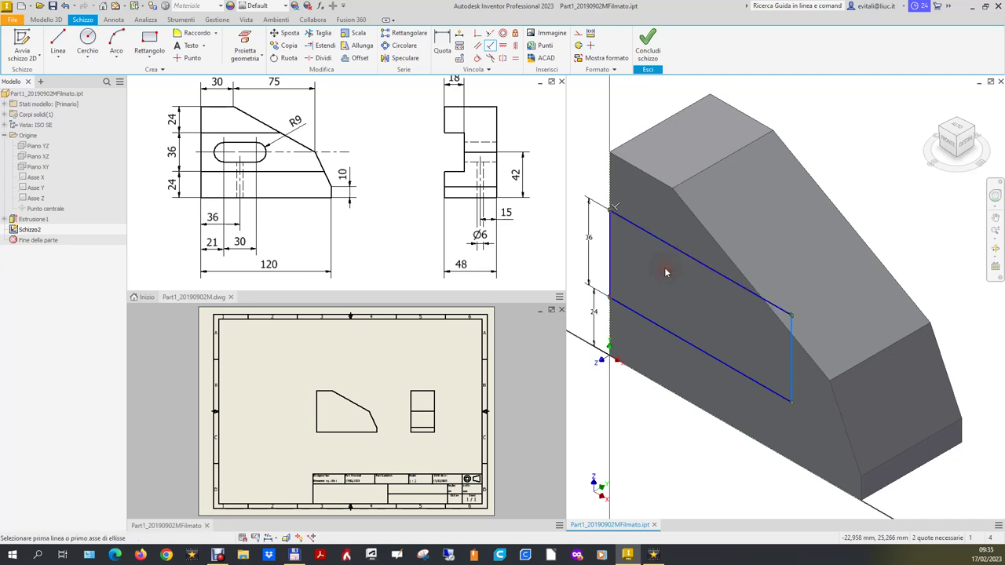
{"action": "left_click", "coordinate": [790, 354]}
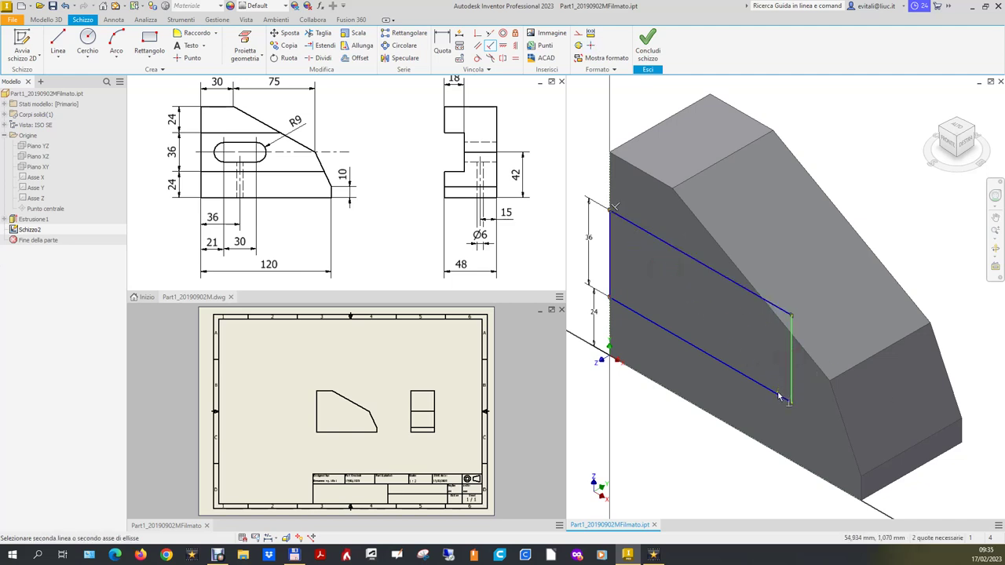
{"action": "left_click", "coordinate": [779, 397]}
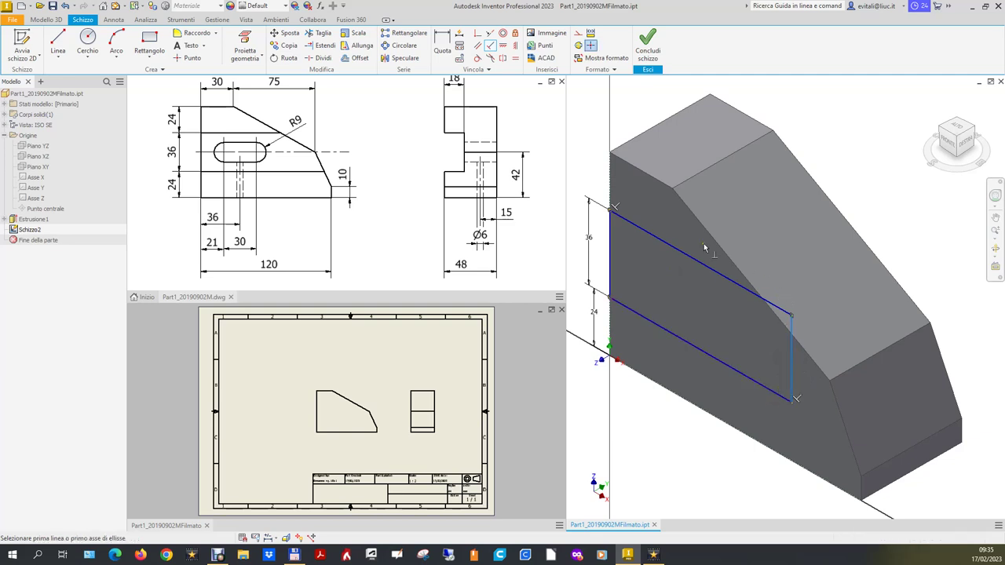
{"action": "key", "text": "Escape"}
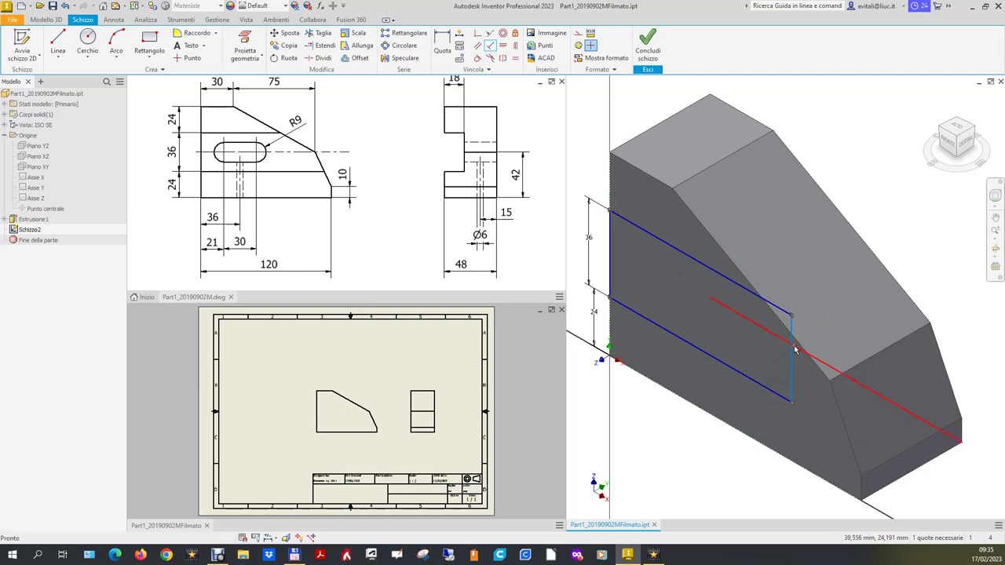
{"action": "left_click_drag", "start_coordinate": [793, 352], "coordinate": [928, 435]}
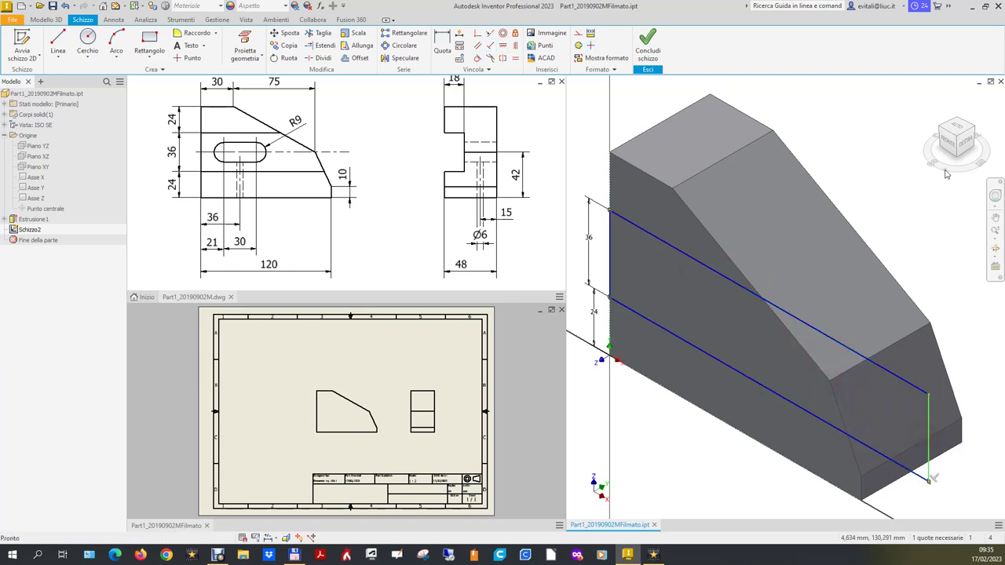
- In the front view, set the rectangle width to 150 and finish the sketch
{"action": "left_click", "coordinate": [949, 145]}
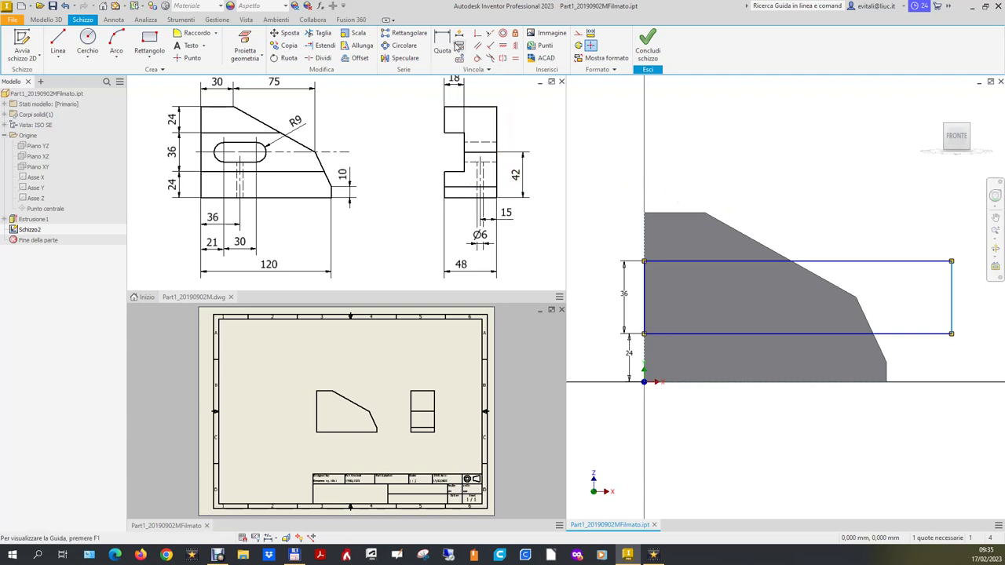
{"action": "left_click", "coordinate": [444, 48]}
{"action": "left_click", "coordinate": [842, 262]}
{"action": "left_click", "coordinate": [814, 187]}
{"action": "type", "text": "150"}
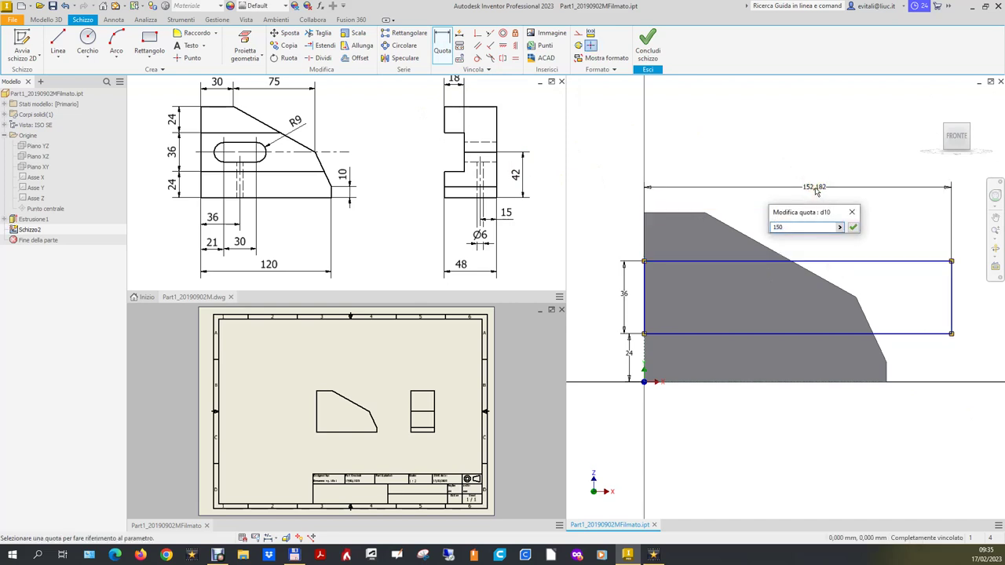
{"action": "key", "text": "Return"}
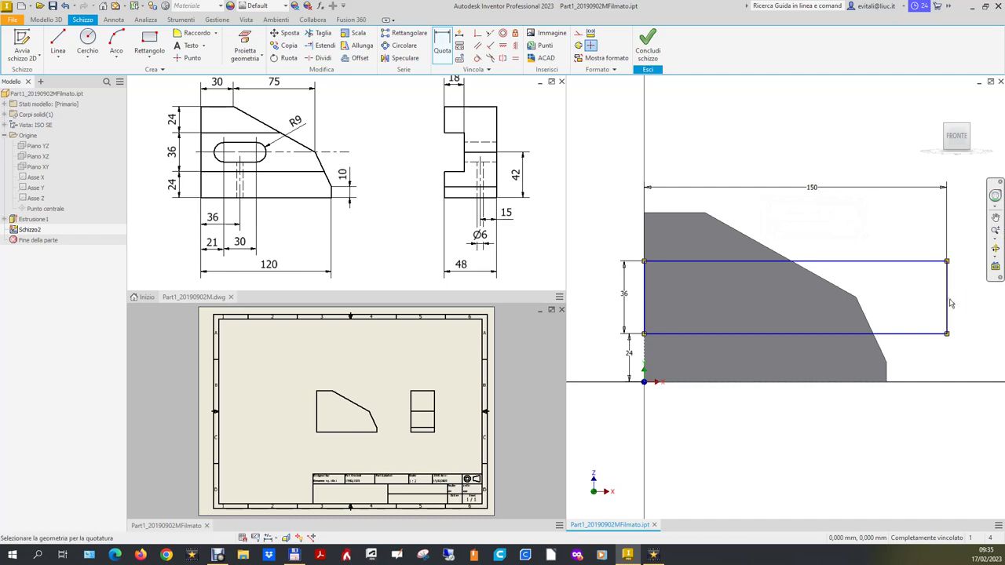
{"action": "mouse_move", "coordinate": [956, 136]}
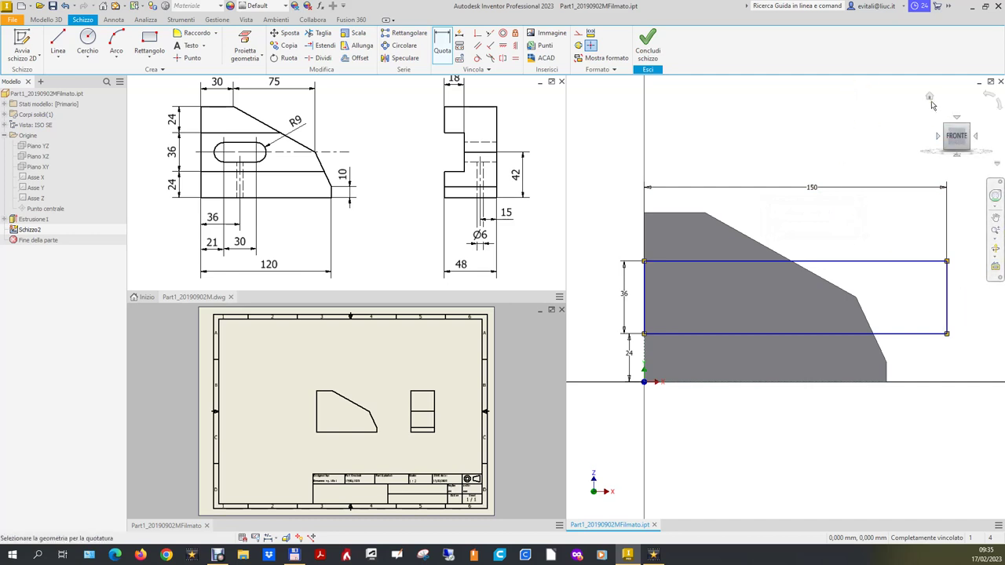
{"action": "left_click", "coordinate": [648, 43]}
{"action": "left_click", "coordinate": [929, 98]}
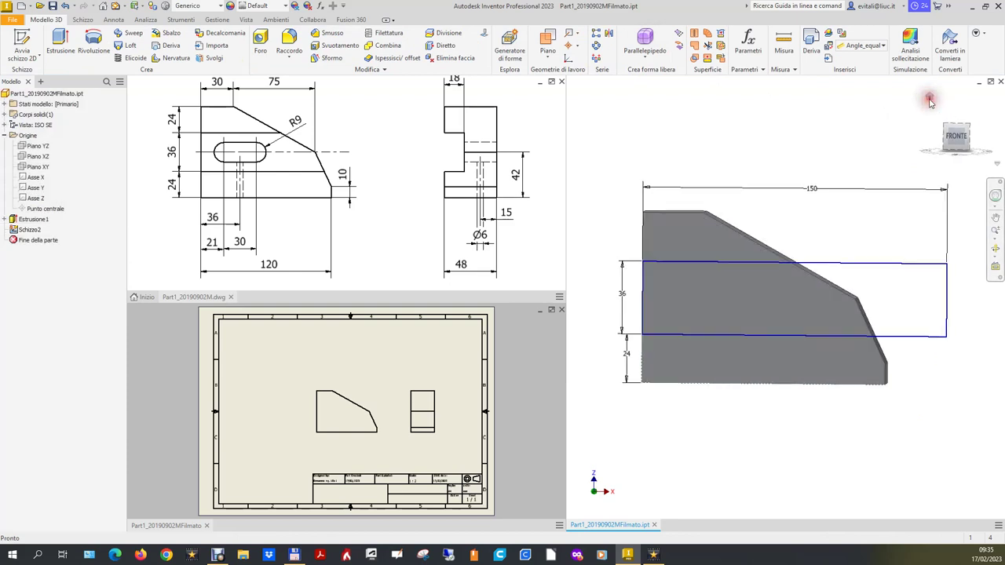
- Cut-extrude the rectangle 18 mm deep and check the updated drawing sheet
{"action": "left_click", "coordinate": [60, 43]}
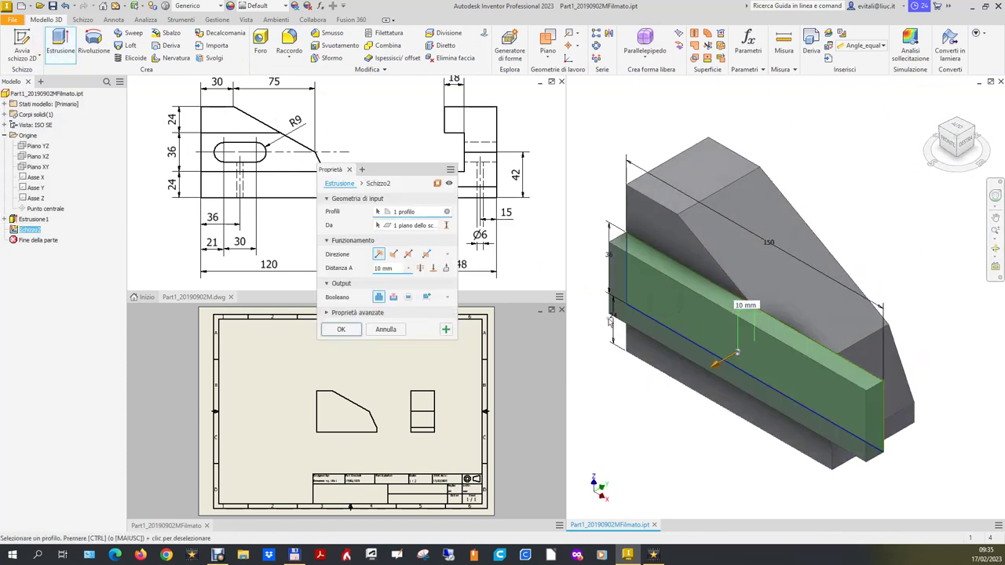
{"action": "left_click", "coordinate": [393, 296]}
{"action": "left_click", "coordinate": [362, 267]}
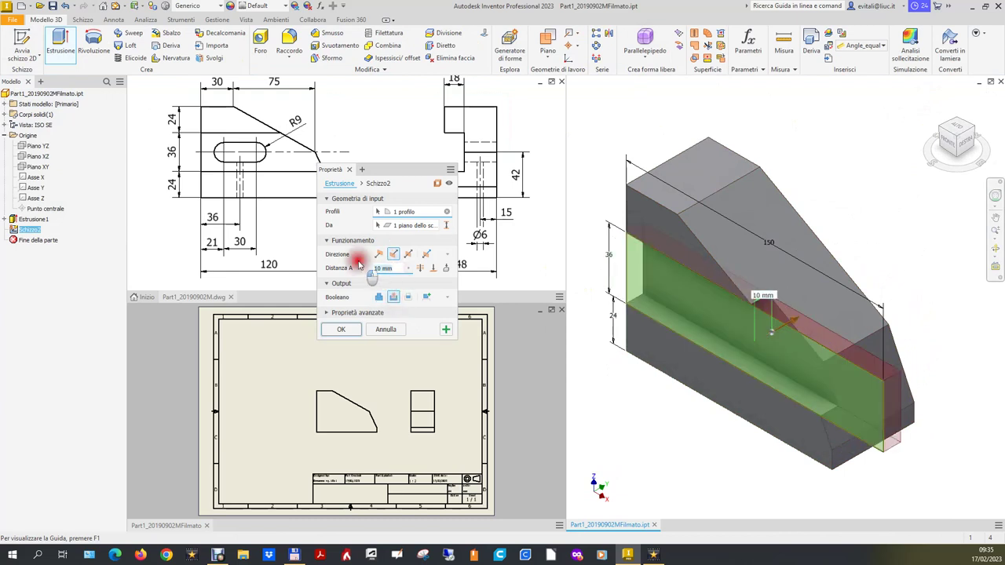
{"action": "type", "text": "18"}
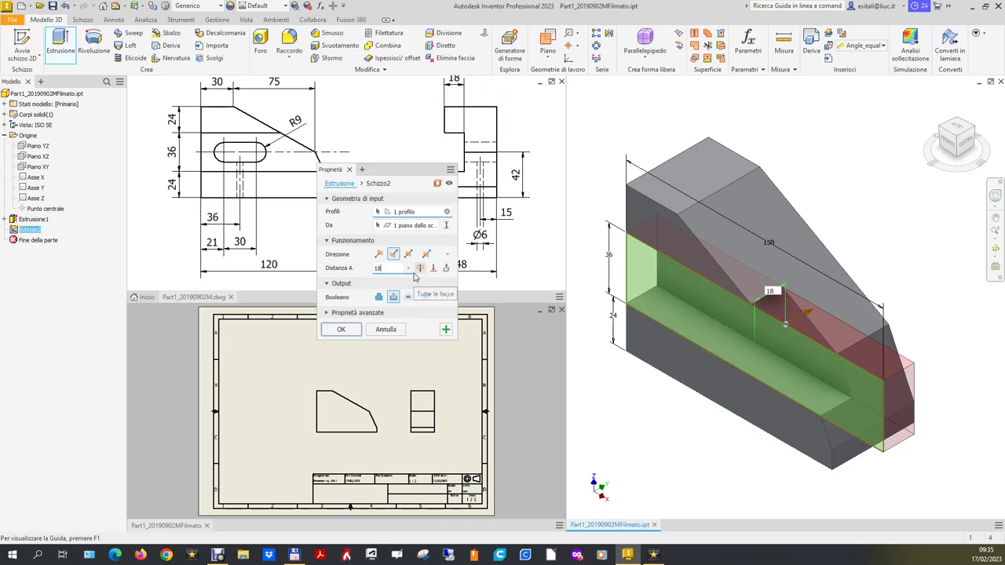
{"action": "key", "text": "Return"}
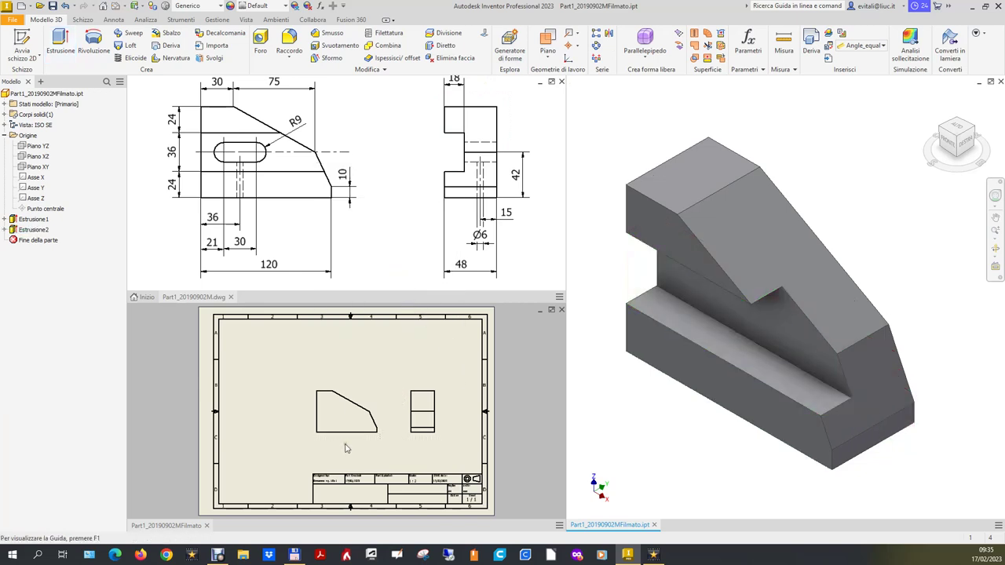
{"action": "left_click", "coordinate": [399, 365]}
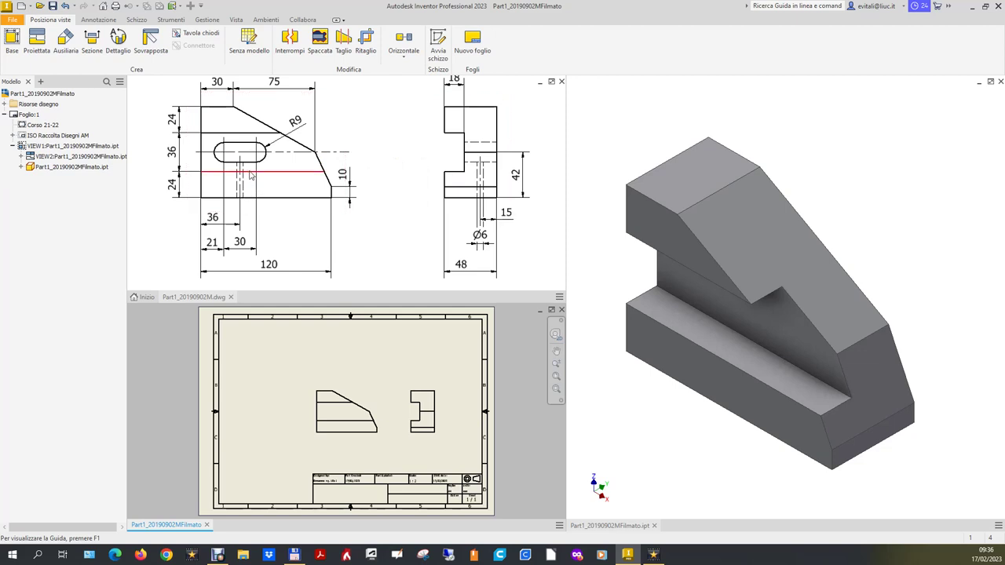
{"action": "left_click", "coordinate": [670, 439]}
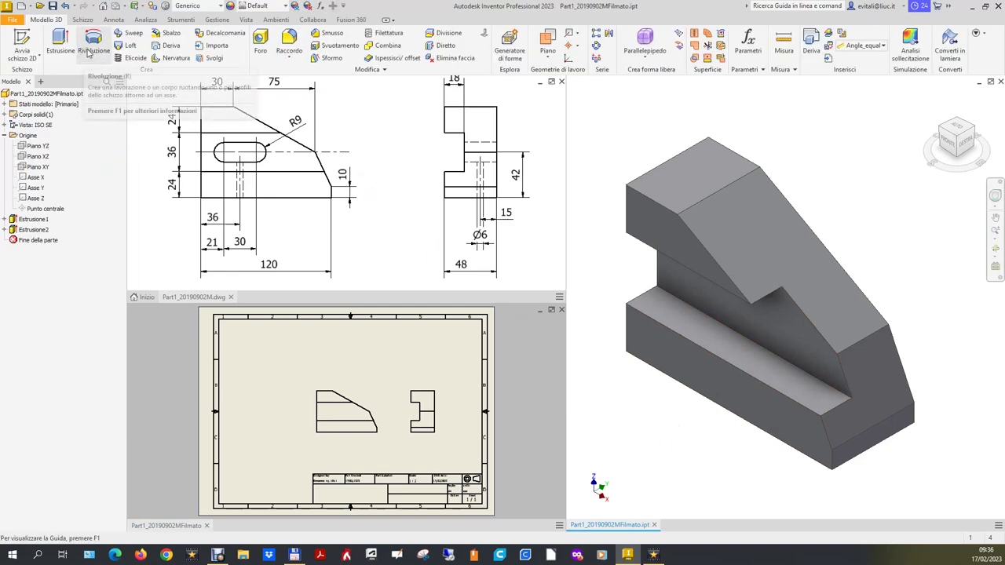
- Start a sketch on the groove's vertical face and draw a slot
{"action": "left_click", "coordinate": [22, 43]}
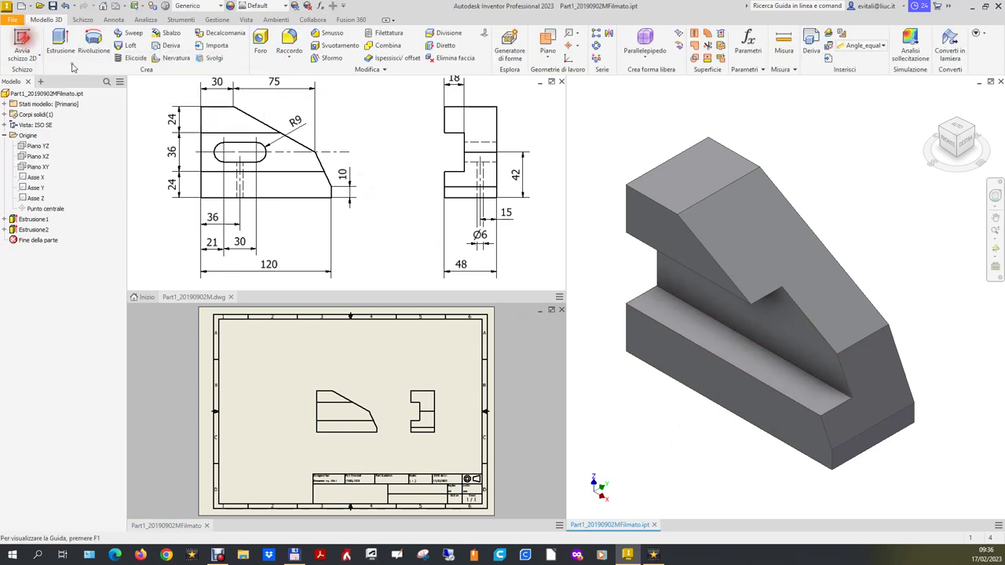
{"action": "left_click", "coordinate": [791, 322]}
{"action": "left_click", "coordinate": [952, 149]}
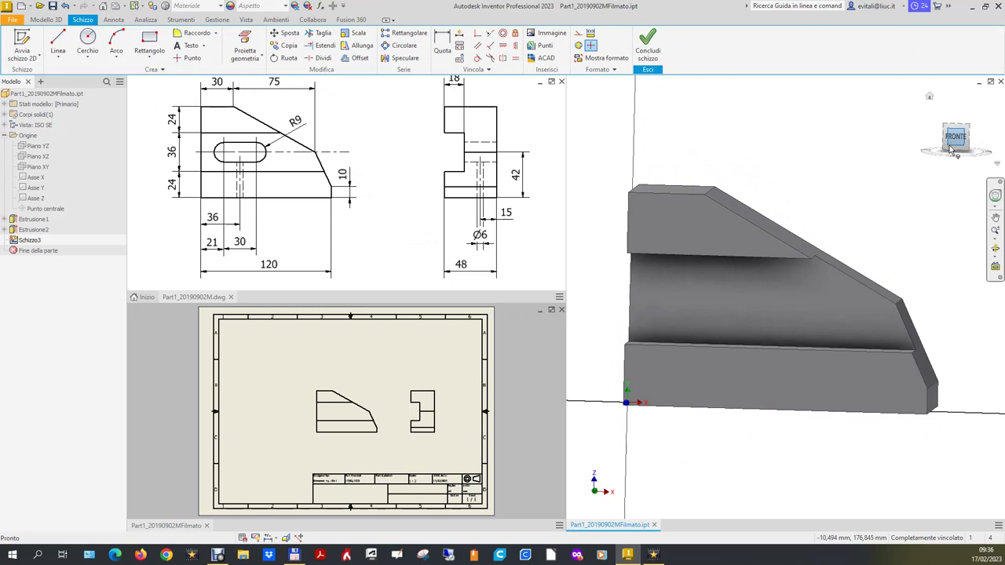
{"action": "left_click", "coordinate": [146, 61]}
{"action": "left_click", "coordinate": [150, 194]}
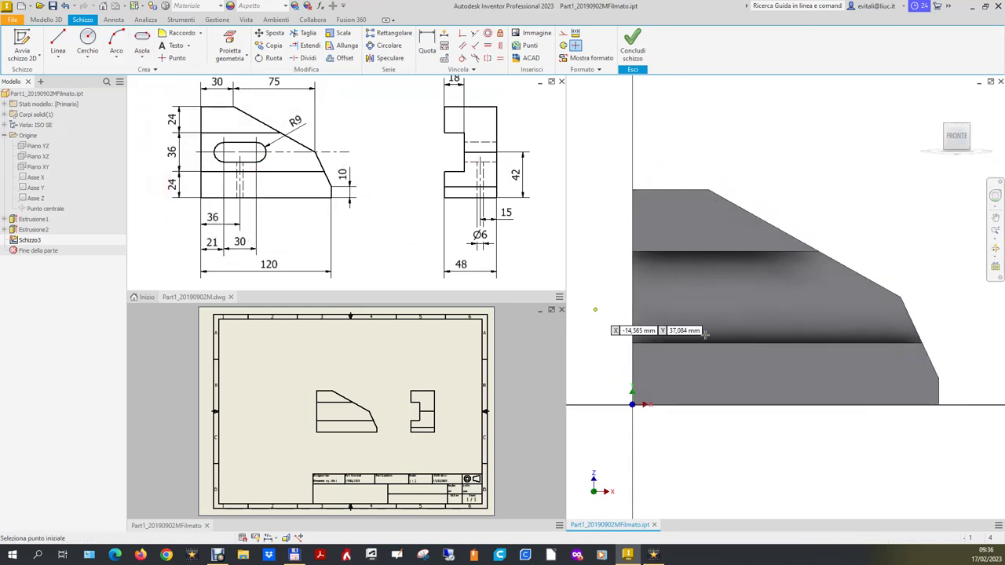
{"action": "left_click", "coordinate": [679, 300]}
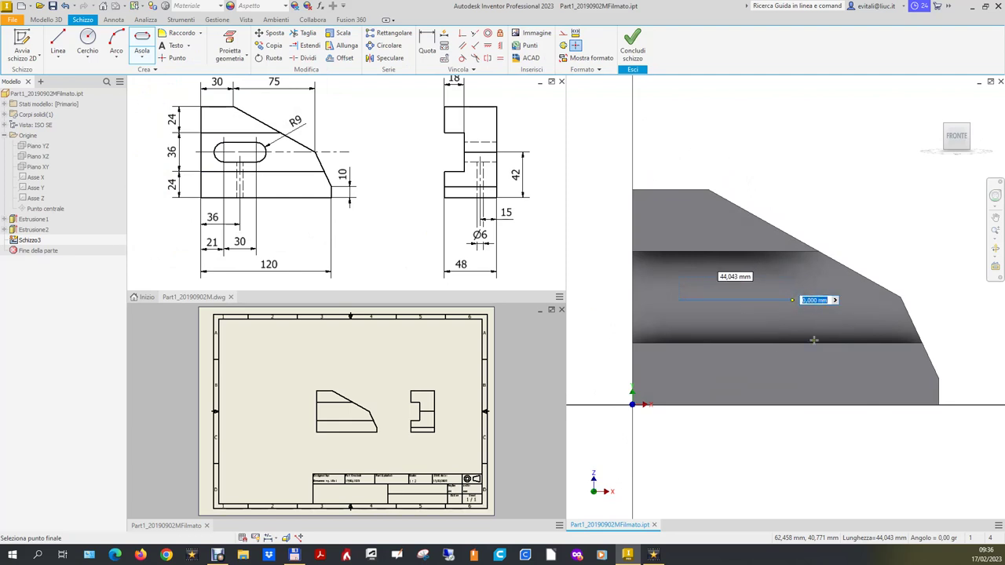
{"action": "type", "text": "3"}
{"action": "key", "text": "Return"}
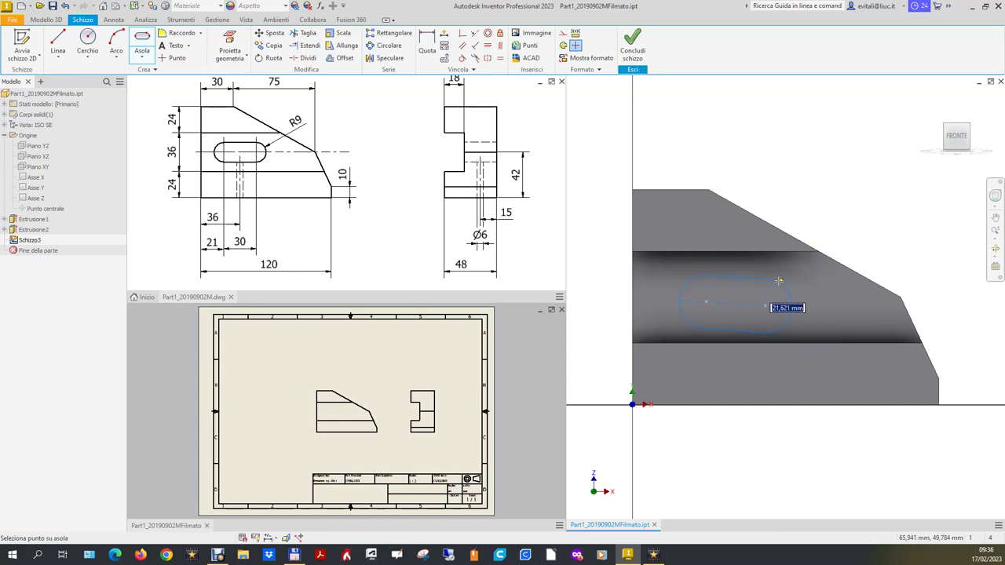
{"action": "left_click", "coordinate": [776, 281]}
{"action": "right_click", "coordinate": [877, 250]}
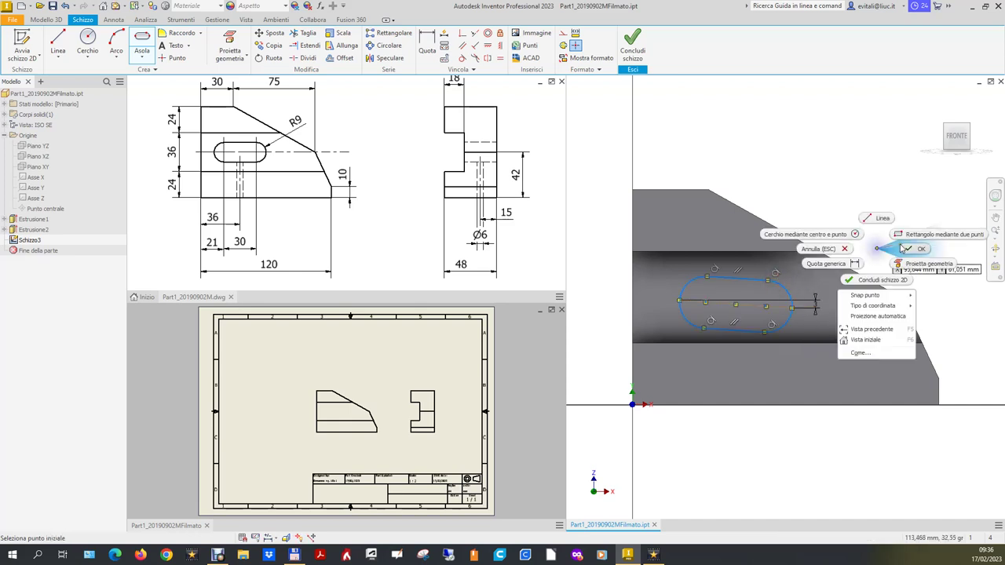
{"action": "left_click", "coordinate": [901, 243]}
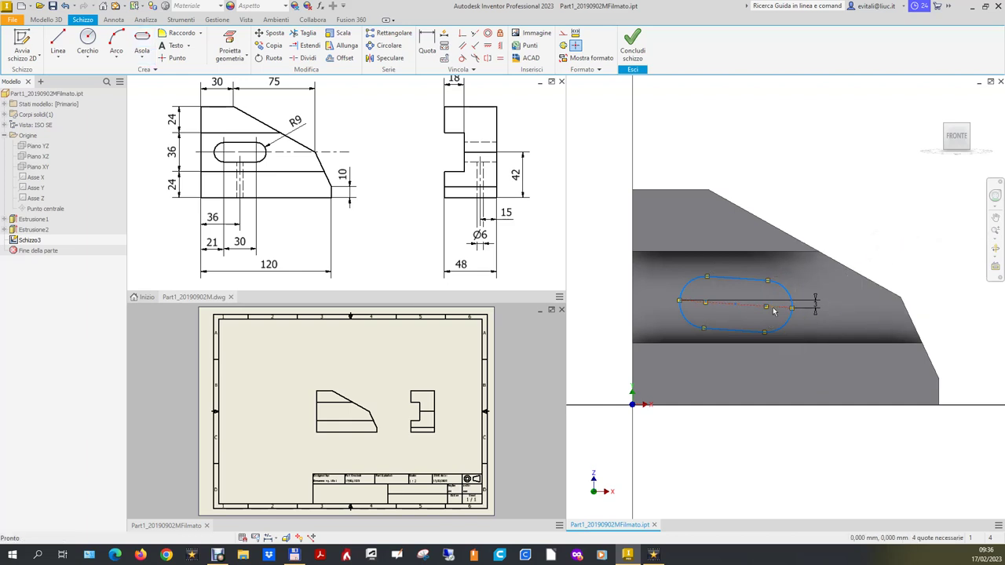
- Delete the small vertical slot dimension and constrain the slot centreline horizontal
{"action": "left_click", "coordinate": [488, 44]}
{"action": "left_click", "coordinate": [751, 310]}
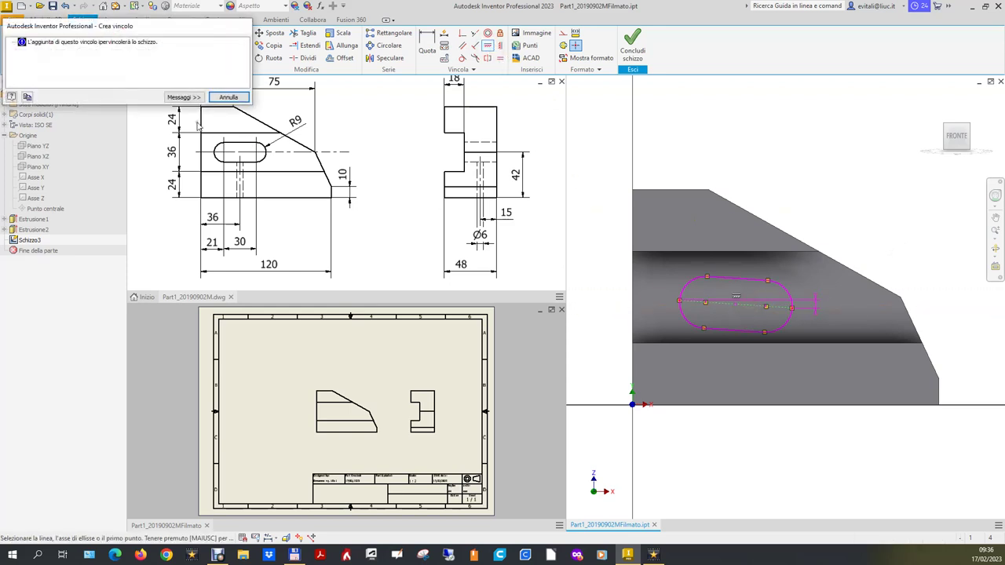
{"action": "left_click", "coordinate": [223, 98]}
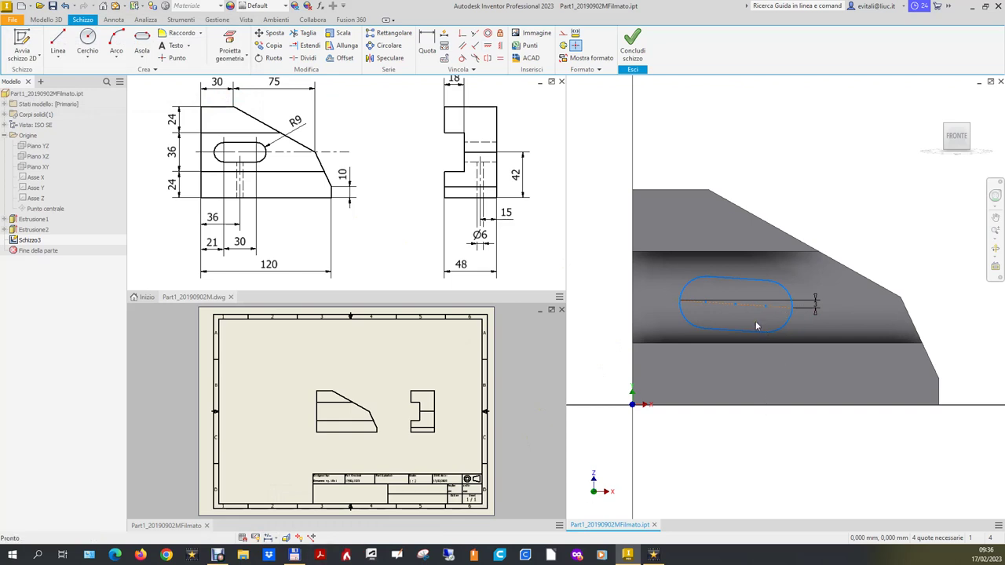
{"action": "left_click", "coordinate": [816, 306]}
{"action": "key", "text": "Delete"}
{"action": "left_click", "coordinate": [490, 46]}
{"action": "left_click", "coordinate": [719, 306]}
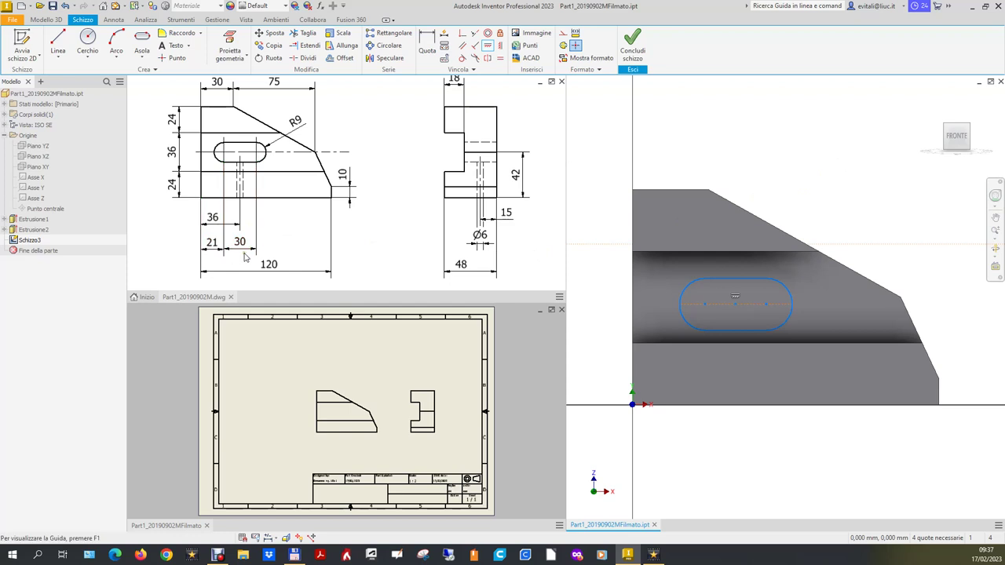
- Dimension the slot 21 from the left edge and 30 between centres
{"action": "scroll", "coordinate": [772, 246], "scroll_direction": "up", "scroll_amount": 3}
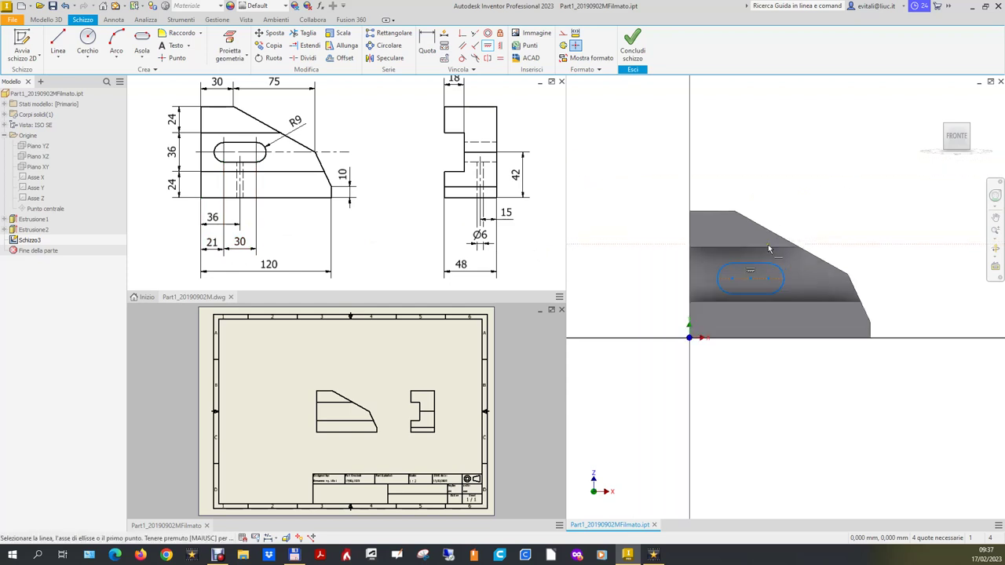
{"action": "left_click", "coordinate": [426, 46]}
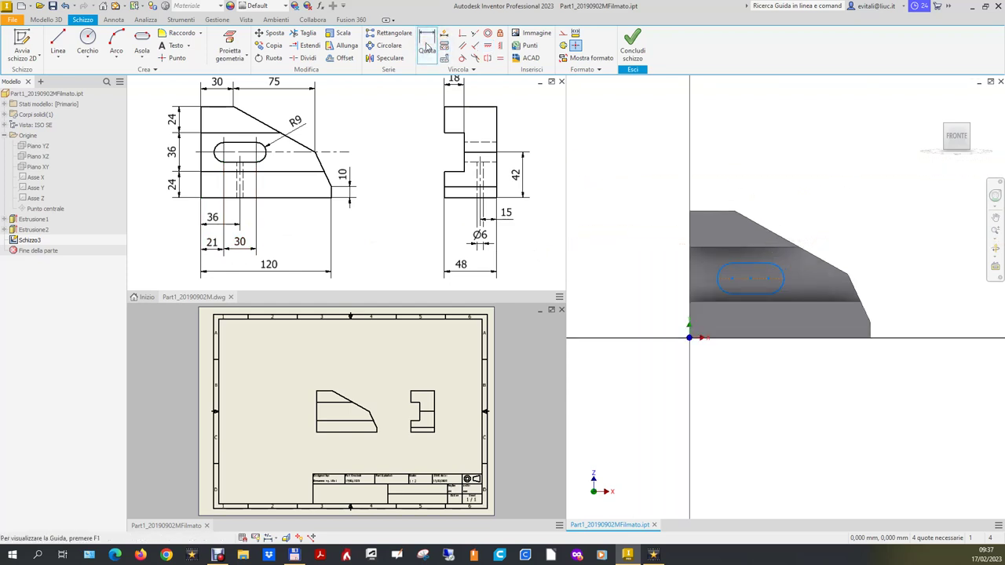
{"action": "left_click", "coordinate": [731, 280]}
{"action": "left_click", "coordinate": [663, 281]}
{"action": "left_click", "coordinate": [648, 167]}
{"action": "type", "text": "21"}
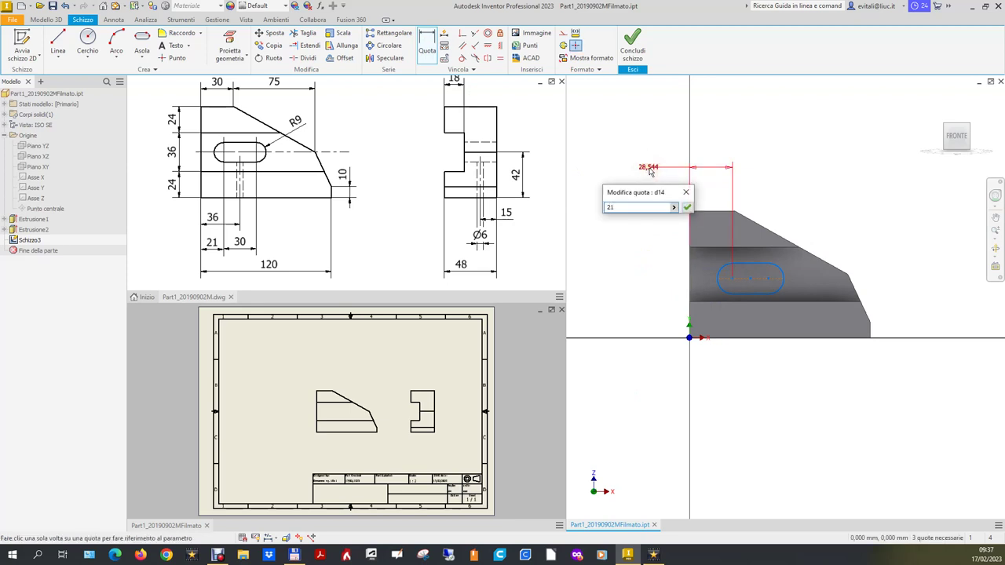
{"action": "key", "text": "Return"}
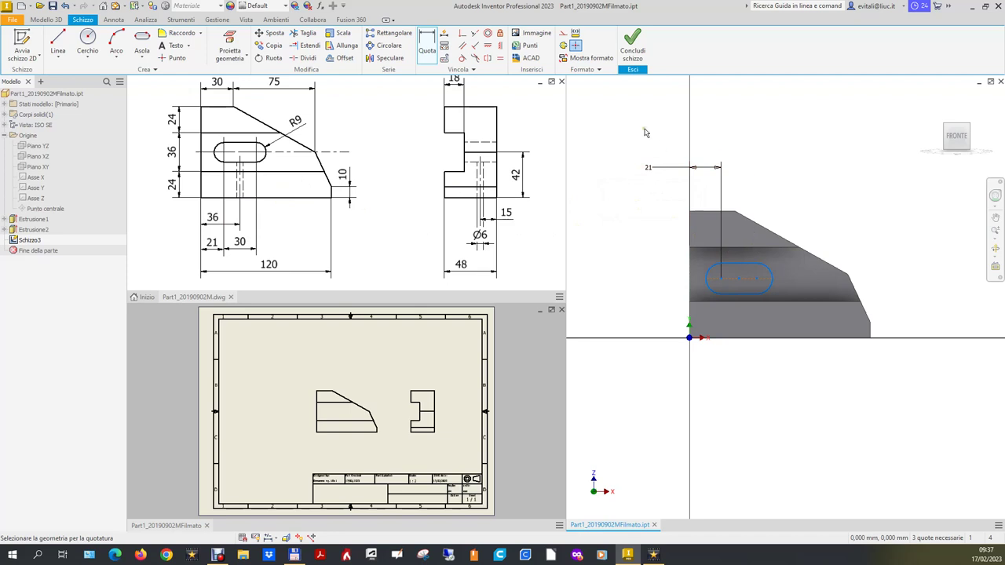
{"action": "left_click", "coordinate": [721, 279]}
{"action": "left_click", "coordinate": [757, 280]}
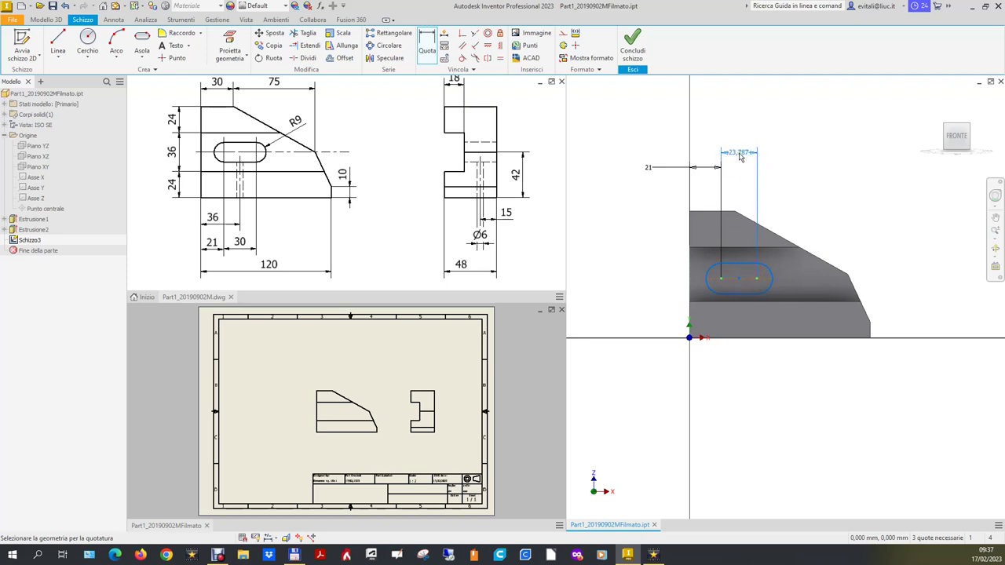
{"action": "left_click", "coordinate": [740, 168]}
{"action": "type", "text": "30"}
{"action": "key", "text": "Return"}
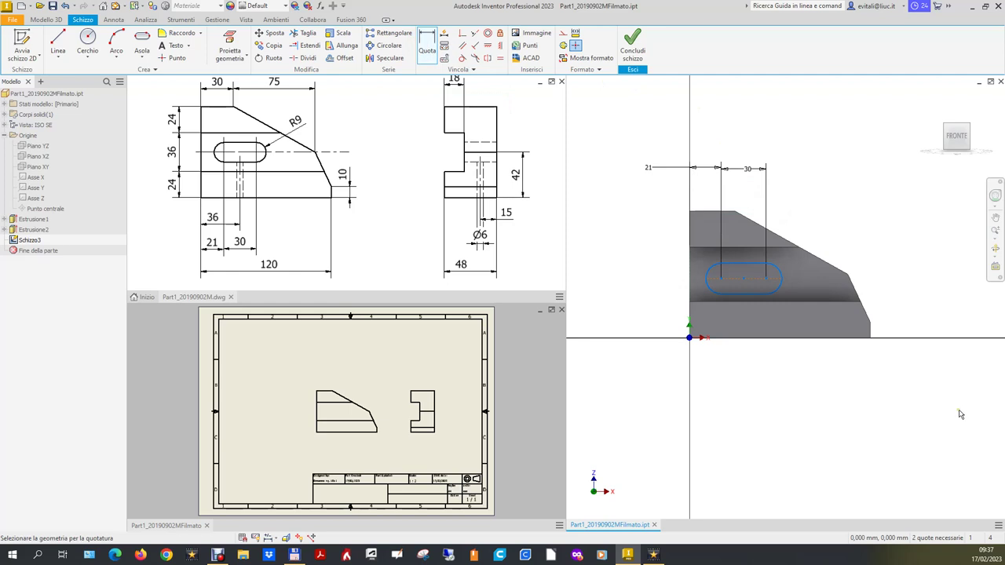
- Give the slot arc radius 9 and place the centreline 18 above the lower edge
{"action": "left_click", "coordinate": [779, 278]}
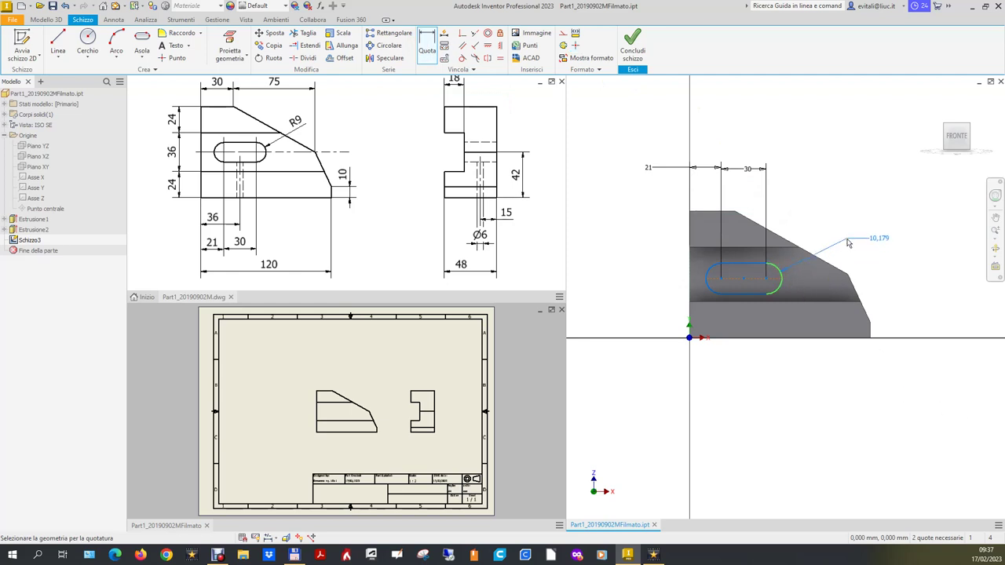
{"action": "type", "text": "9"}
{"action": "left_click", "coordinate": [838, 233]}
{"action": "type", "text": "9"}
{"action": "key", "text": "Return"}
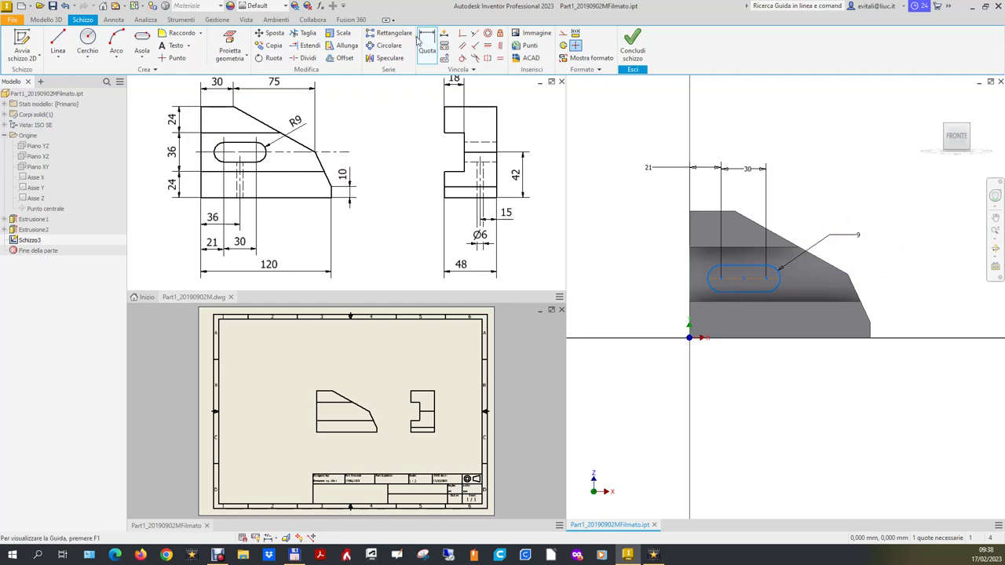
{"action": "left_click", "coordinate": [754, 282]}
{"action": "left_click", "coordinate": [752, 305]}
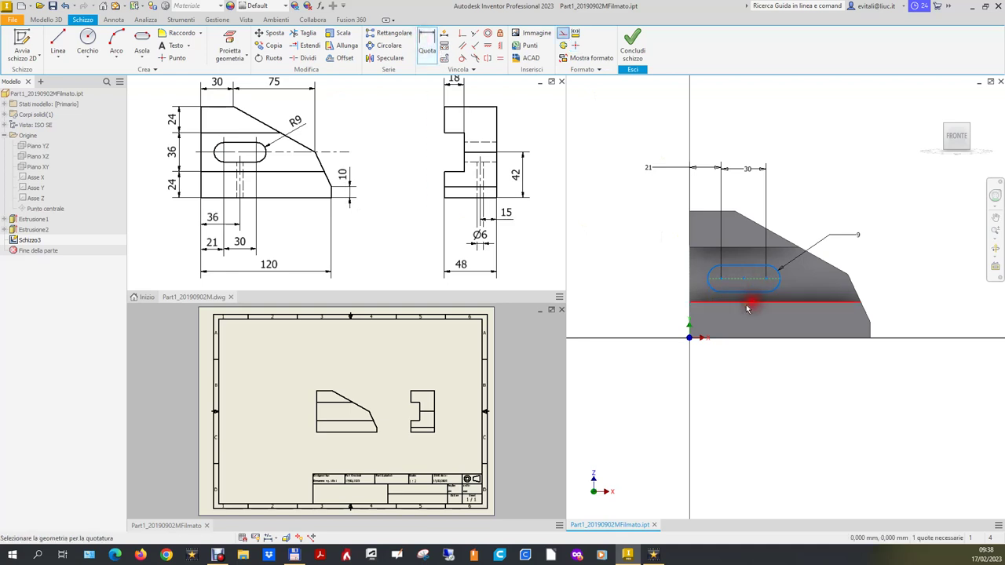
{"action": "left_click", "coordinate": [662, 269]}
{"action": "type", "text": "18"}
{"action": "key", "text": "Return"}
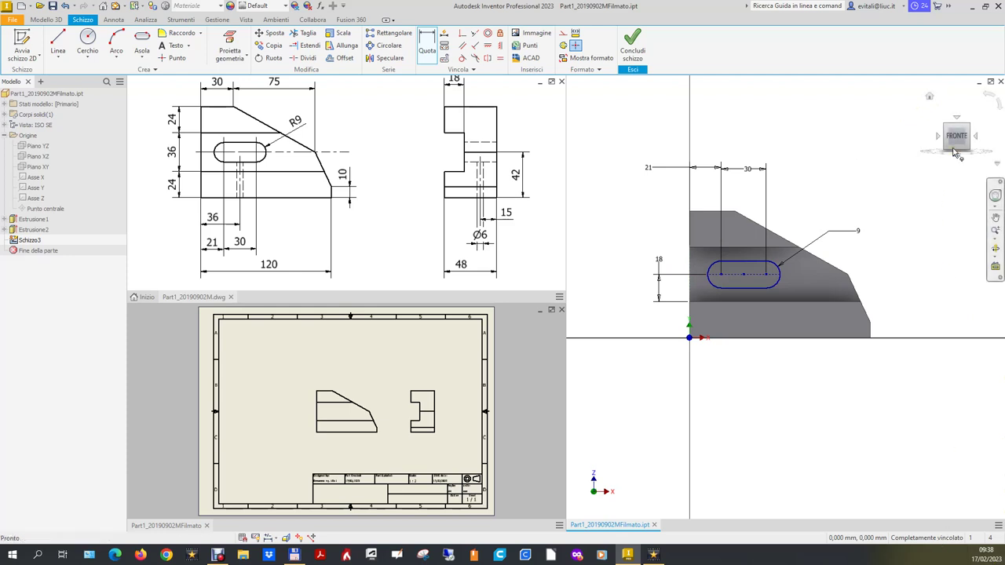
{"action": "left_click", "coordinate": [928, 98]}
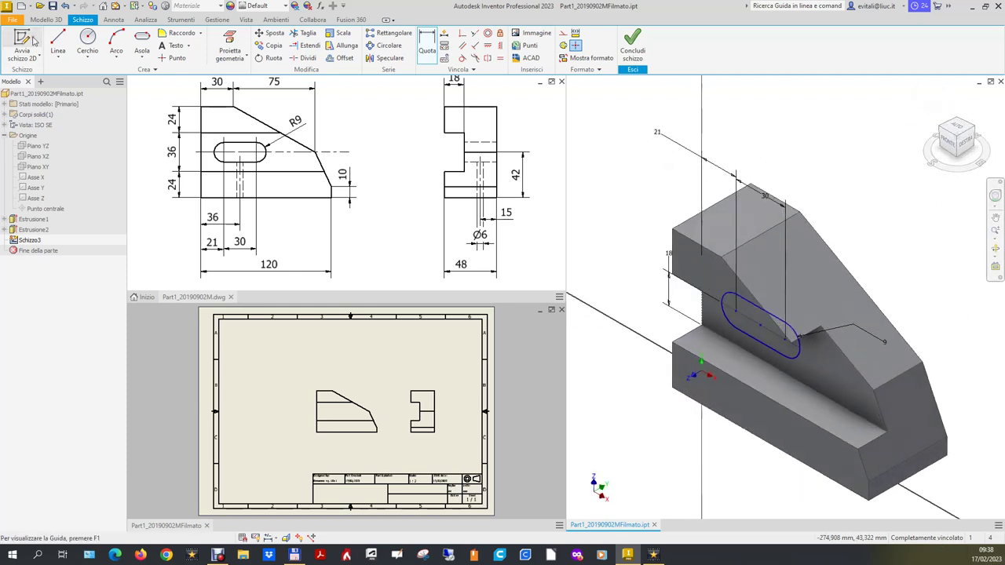
- Finish the slot sketch, cut it Through All, and view the updated drawing
{"action": "left_click", "coordinate": [631, 47]}
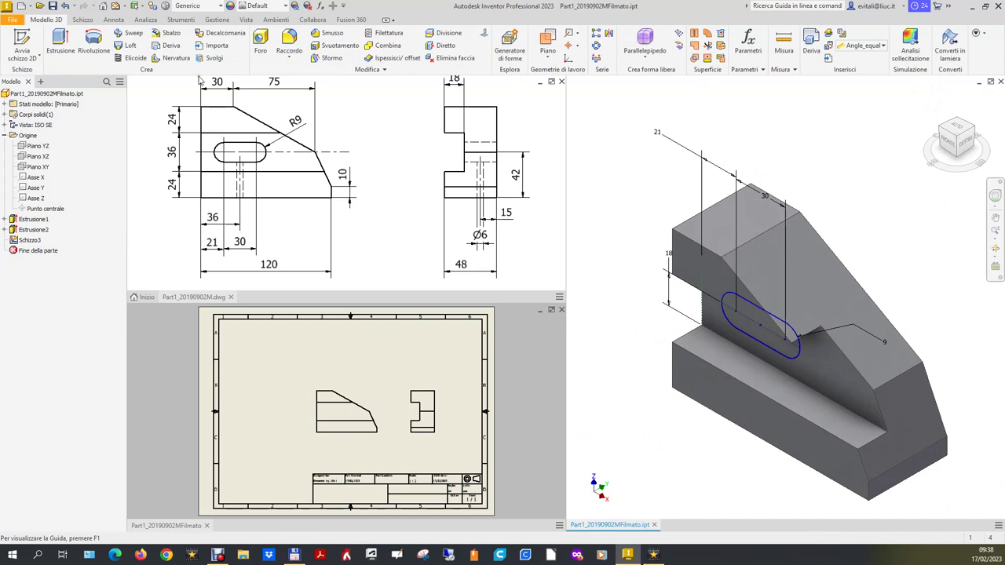
{"action": "left_click", "coordinate": [67, 46]}
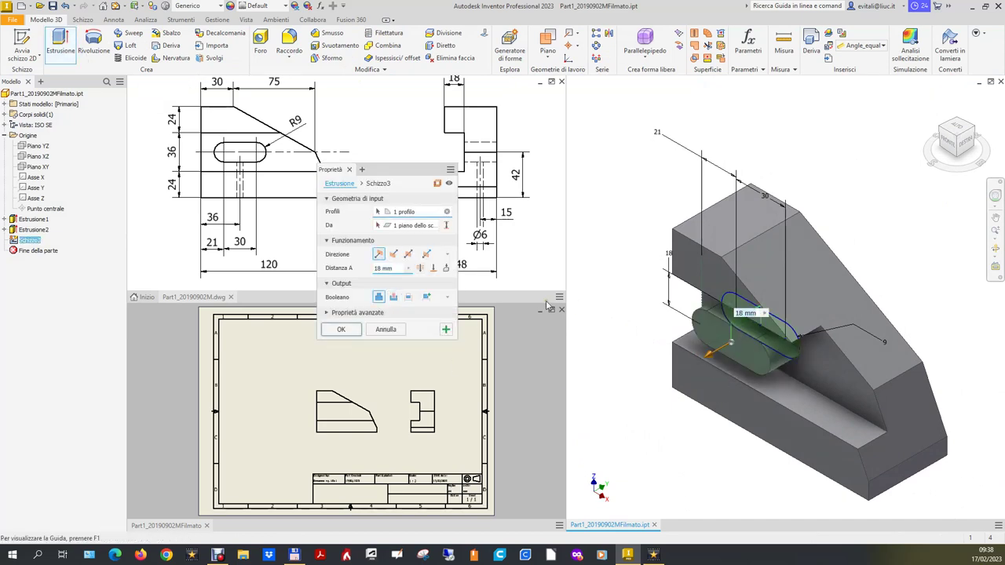
{"action": "left_click", "coordinate": [393, 297]}
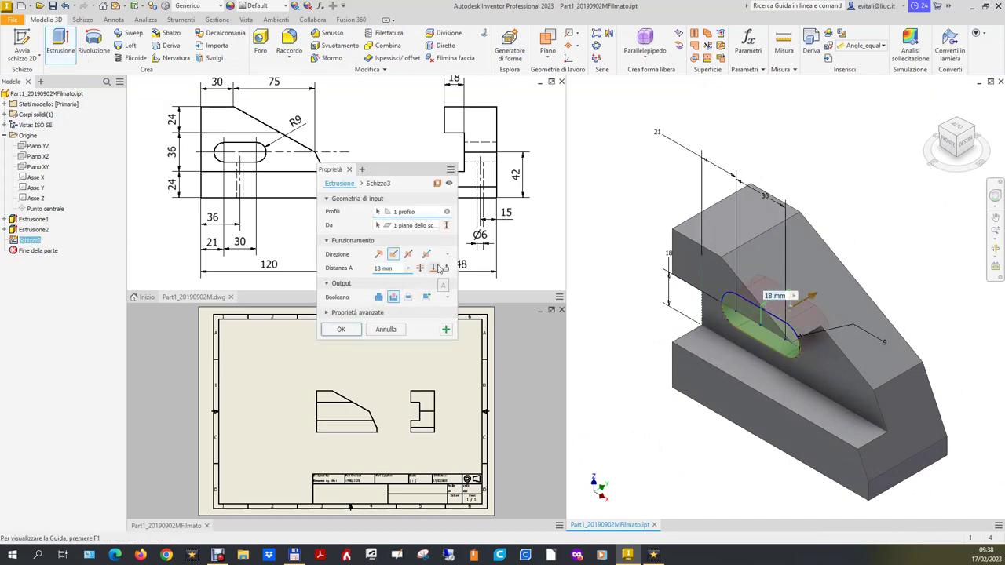
{"action": "left_click", "coordinate": [420, 270]}
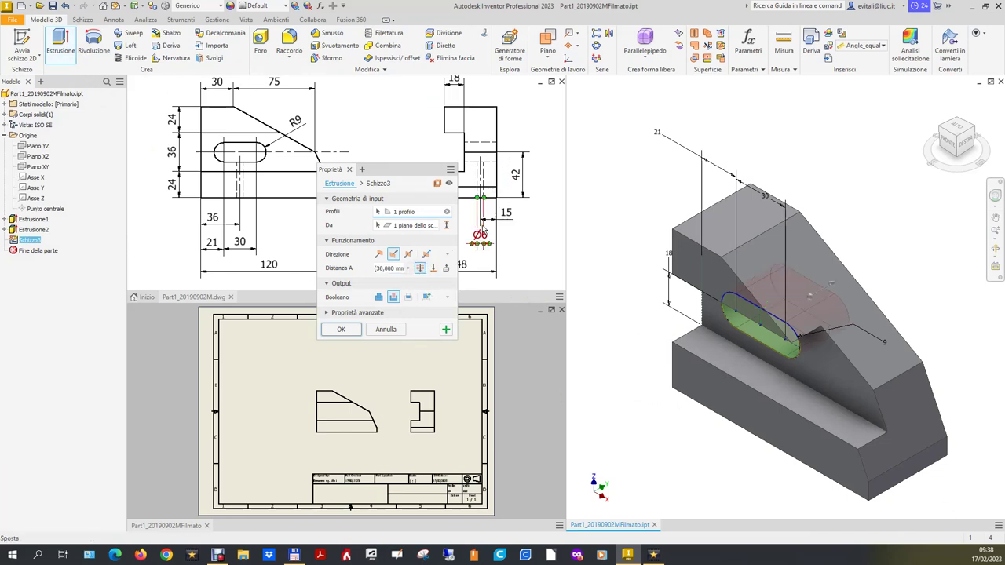
{"action": "left_click", "coordinate": [341, 331]}
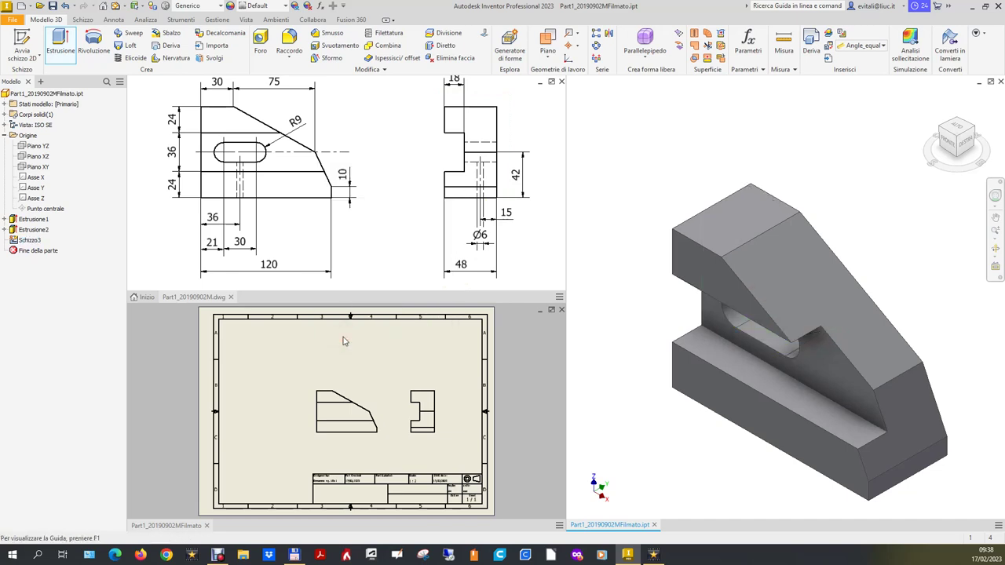
{"action": "left_click", "coordinate": [385, 362]}
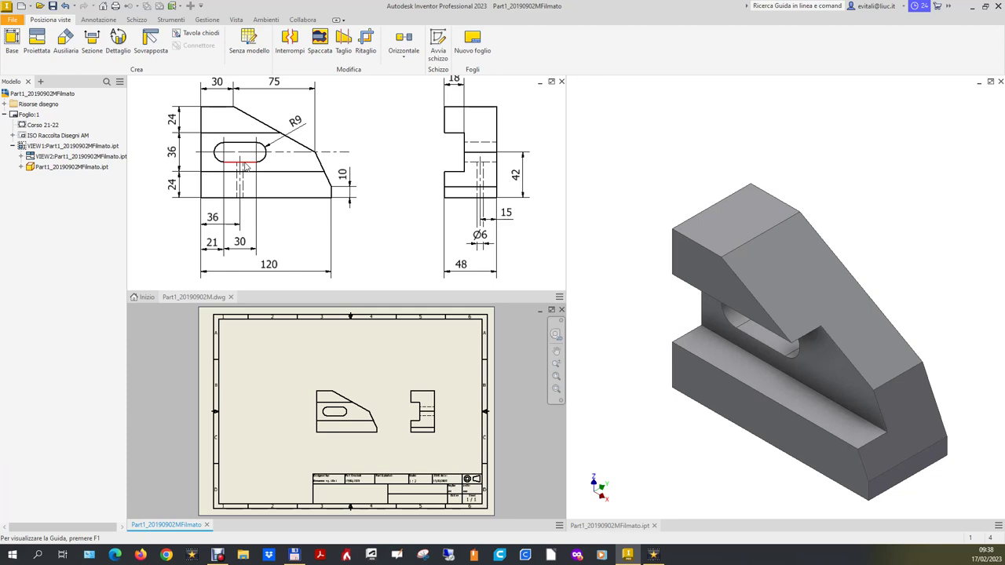
{"action": "left_click", "coordinate": [338, 424]}
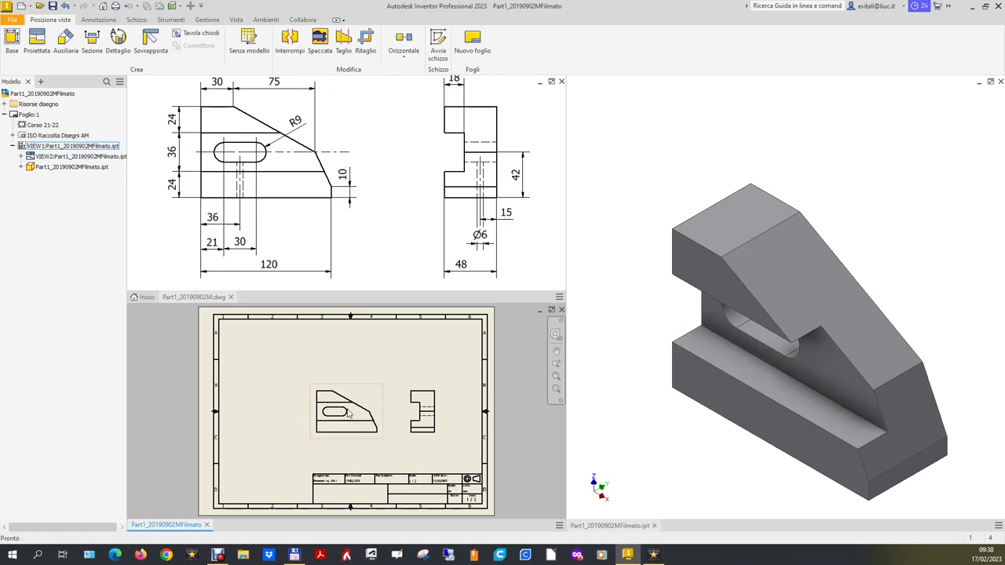
{"action": "scroll", "coordinate": [346, 427], "scroll_direction": "up", "scroll_amount": 3}
{"action": "scroll", "coordinate": [349, 432], "scroll_direction": "up", "scroll_amount": 3}
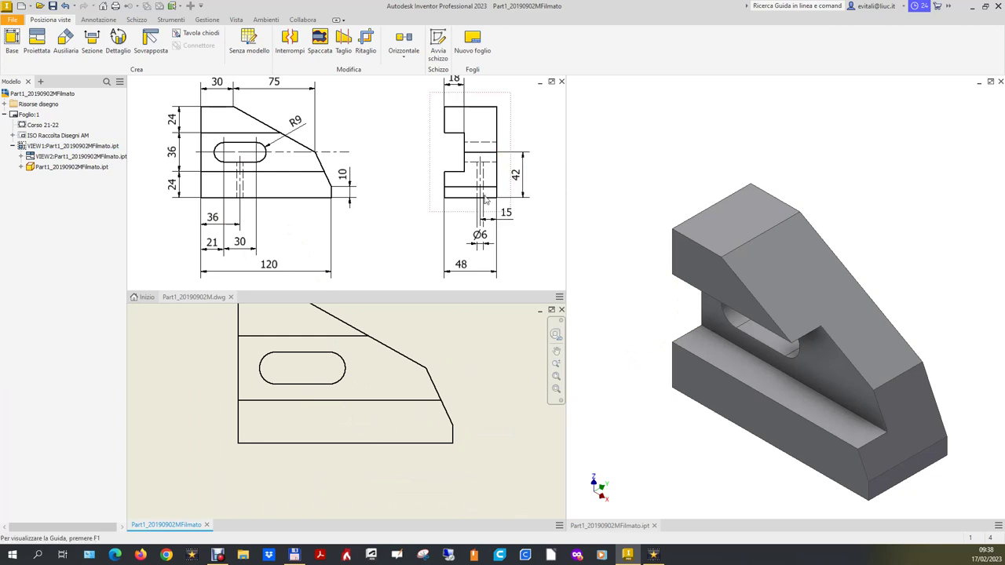
{"action": "scroll", "coordinate": [279, 483], "scroll_direction": "down", "scroll_amount": 3}
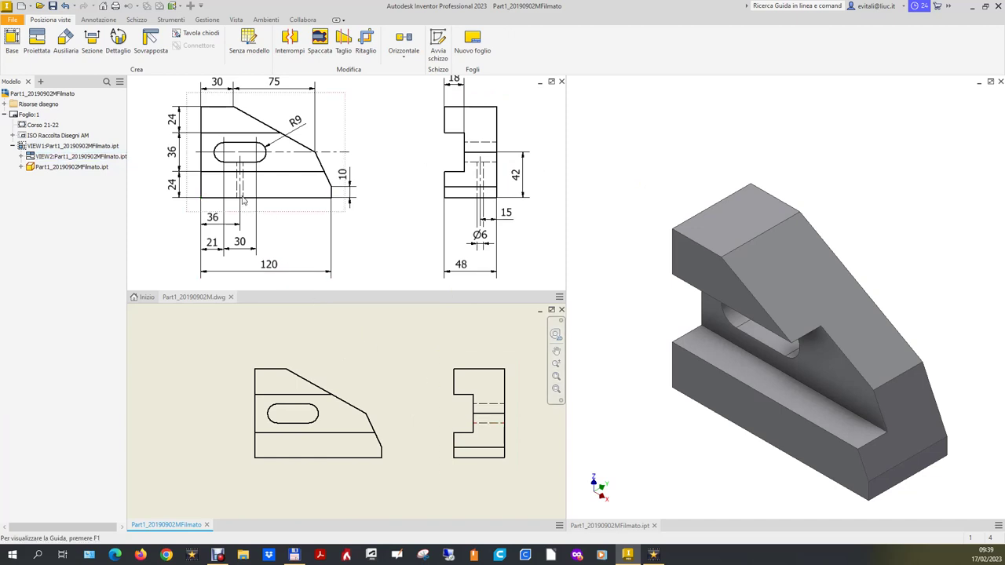
- Start a sketch on a bracket face and place one point to dimension
{"action": "left_click_drag", "start_coordinate": [885, 146], "coordinate": [958, 124]}
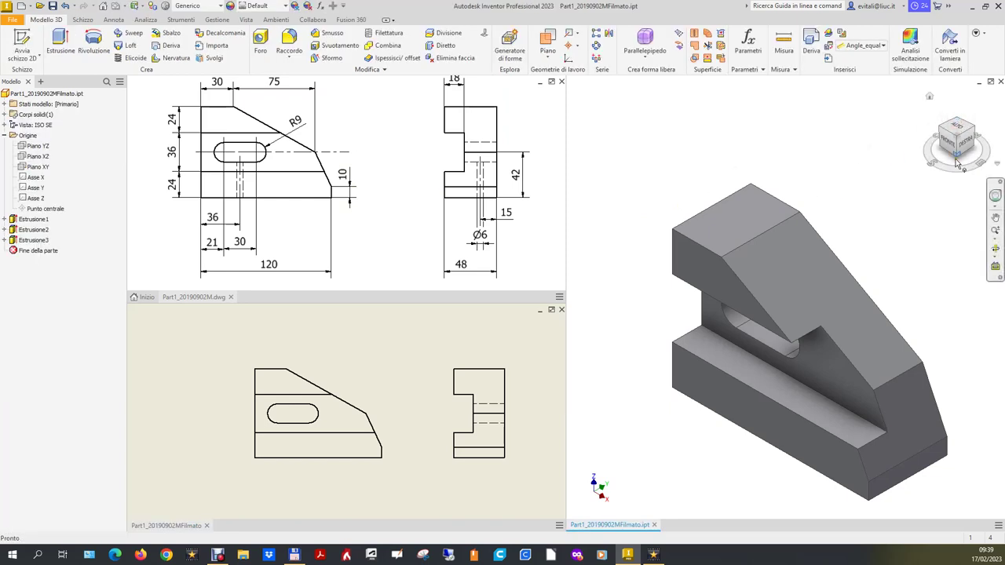
{"action": "left_click", "coordinate": [958, 157]}
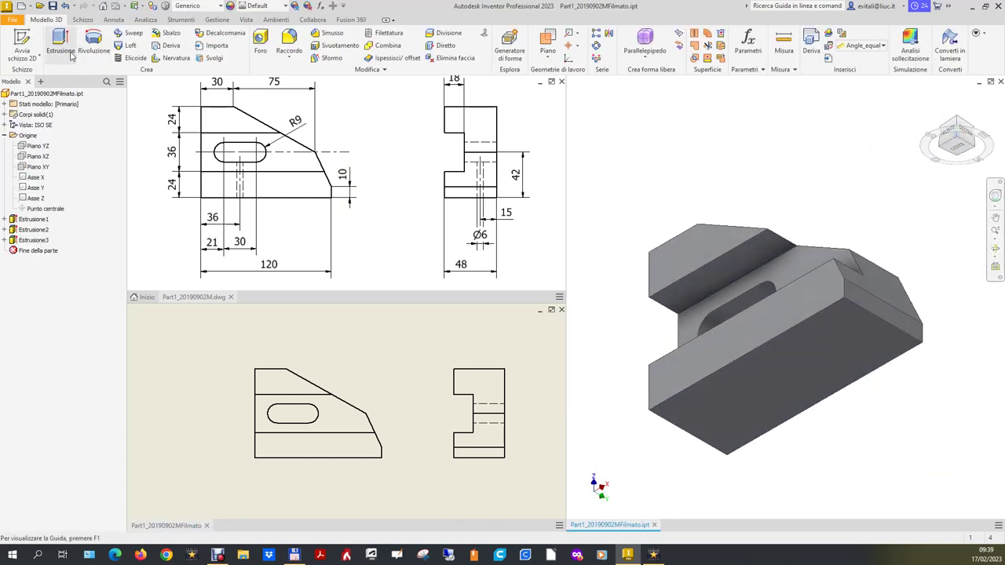
{"action": "left_click", "coordinate": [23, 39]}
{"action": "left_click", "coordinate": [816, 400]}
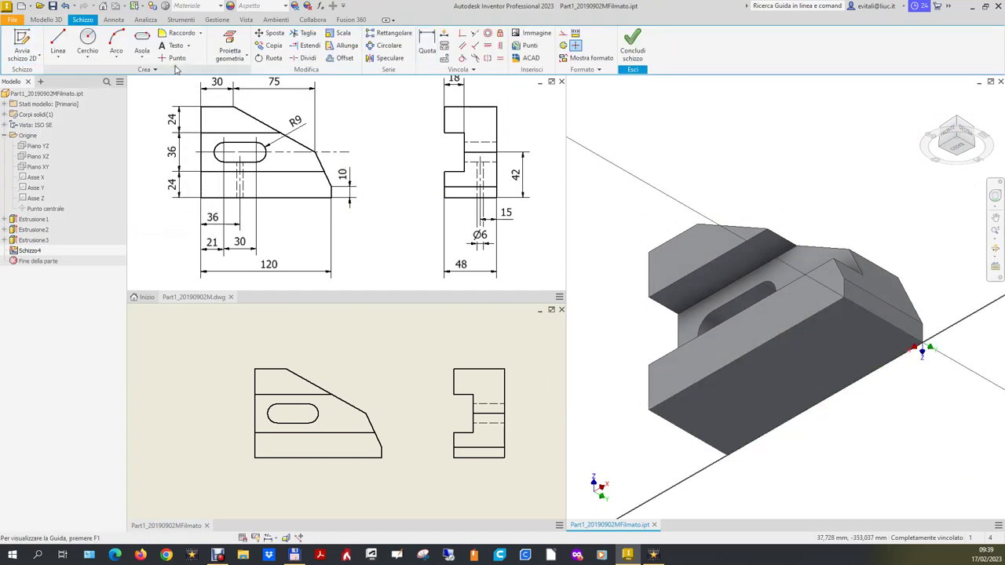
{"action": "left_click", "coordinate": [173, 57]}
{"action": "left_click", "coordinate": [772, 398]}
{"action": "right_click", "coordinate": [839, 424]}
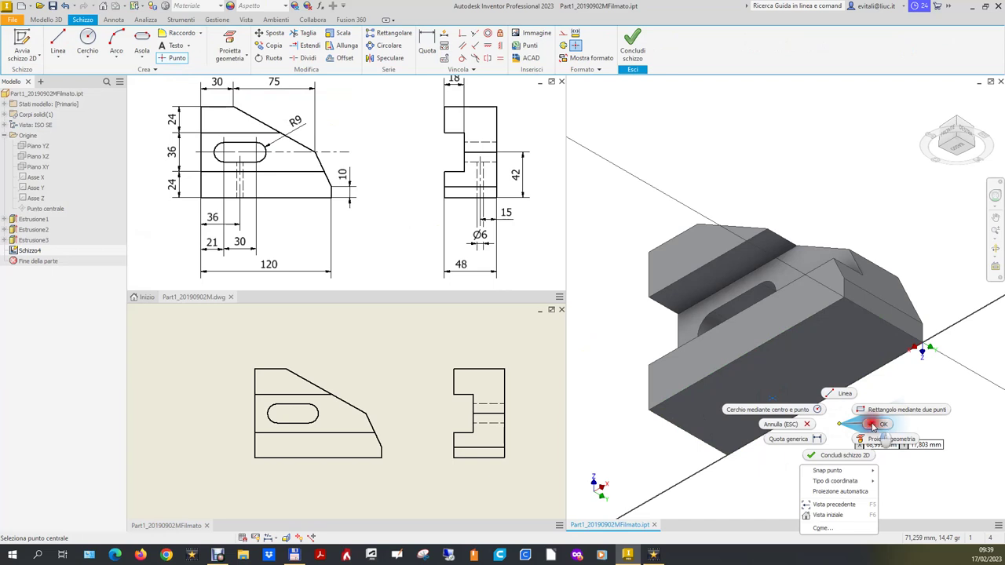
{"action": "left_click", "coordinate": [871, 424]}
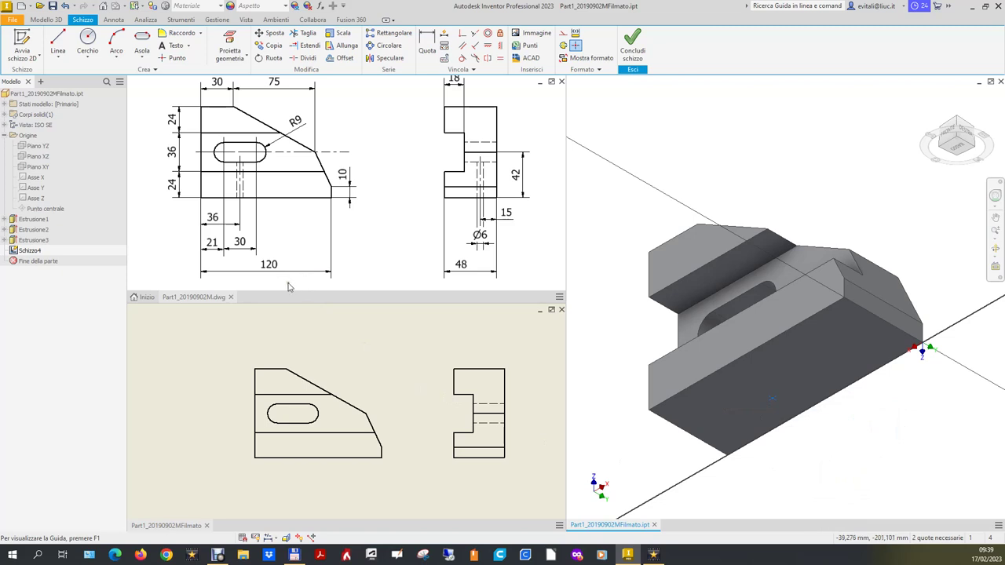
{"action": "key", "text": "d"}
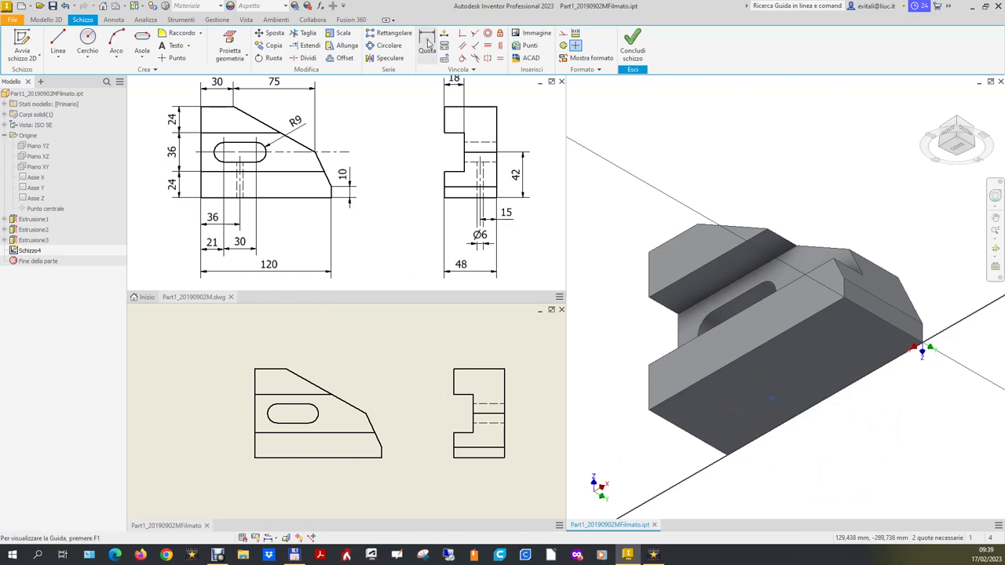
{"action": "left_click", "coordinate": [773, 402]}
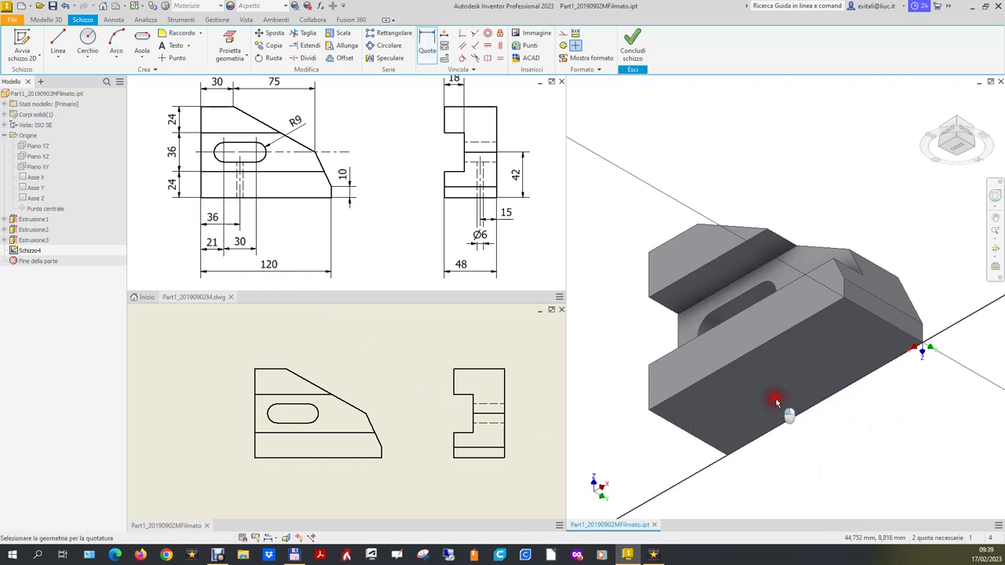
- Locate the point 36 and 15 from the bottom edges and finish the sketch
{"action": "left_click", "coordinate": [724, 456]}
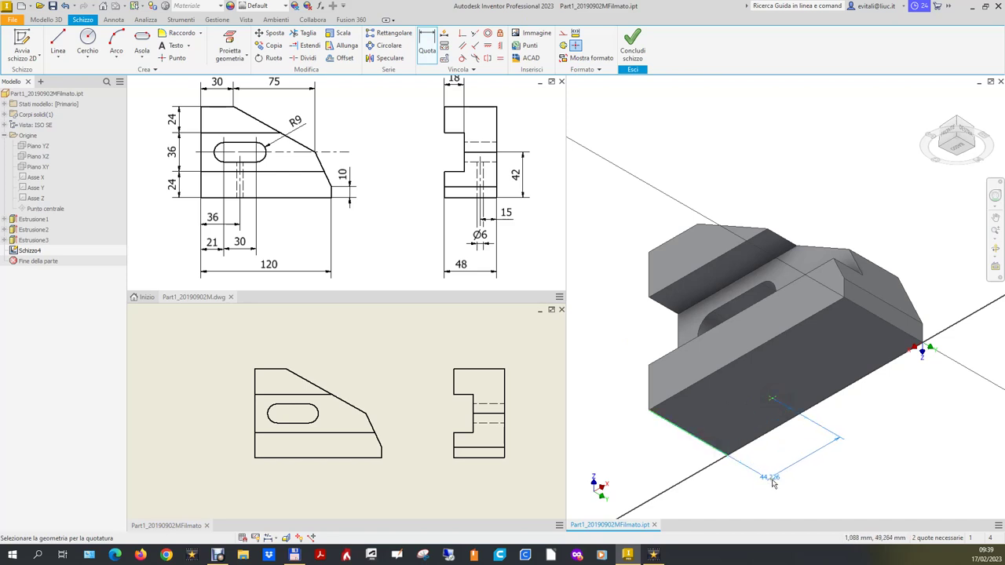
{"action": "left_click", "coordinate": [799, 464]}
{"action": "type", "text": "36"}
{"action": "key", "text": "Return"}
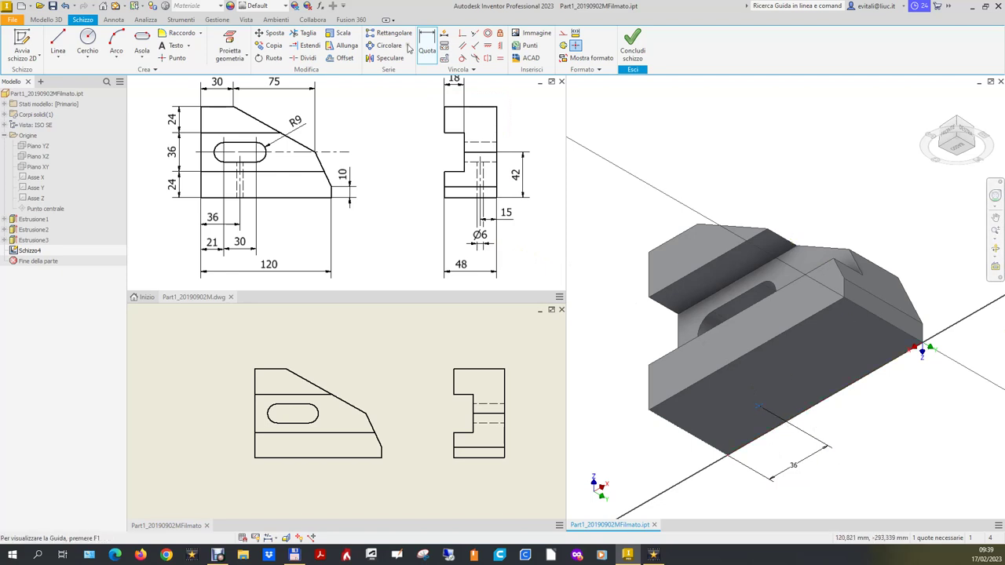
{"action": "left_click", "coordinate": [758, 406]}
{"action": "left_click", "coordinate": [773, 432]}
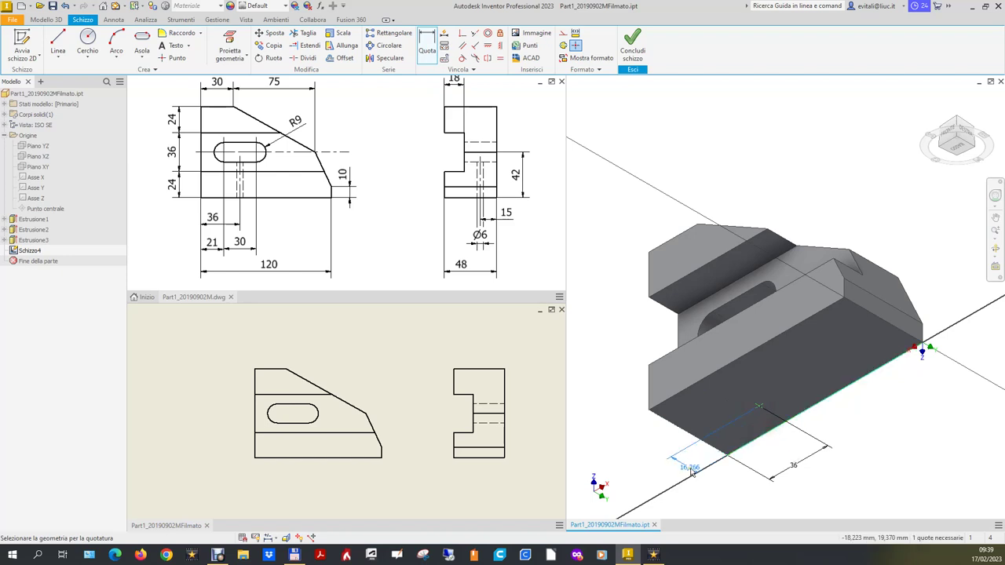
{"action": "left_click", "coordinate": [649, 452]}
{"action": "type", "text": "15"}
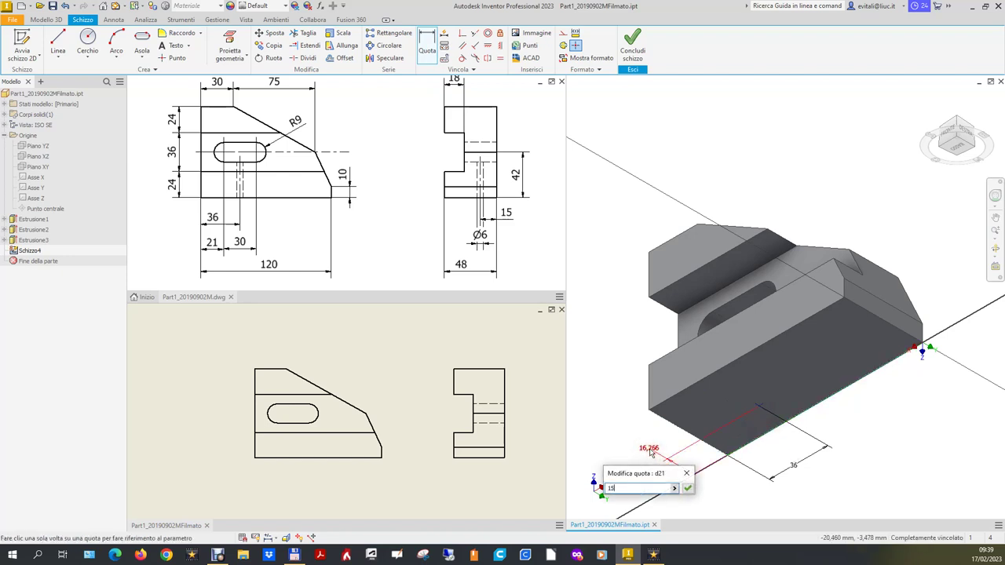
{"action": "key", "text": "Return"}
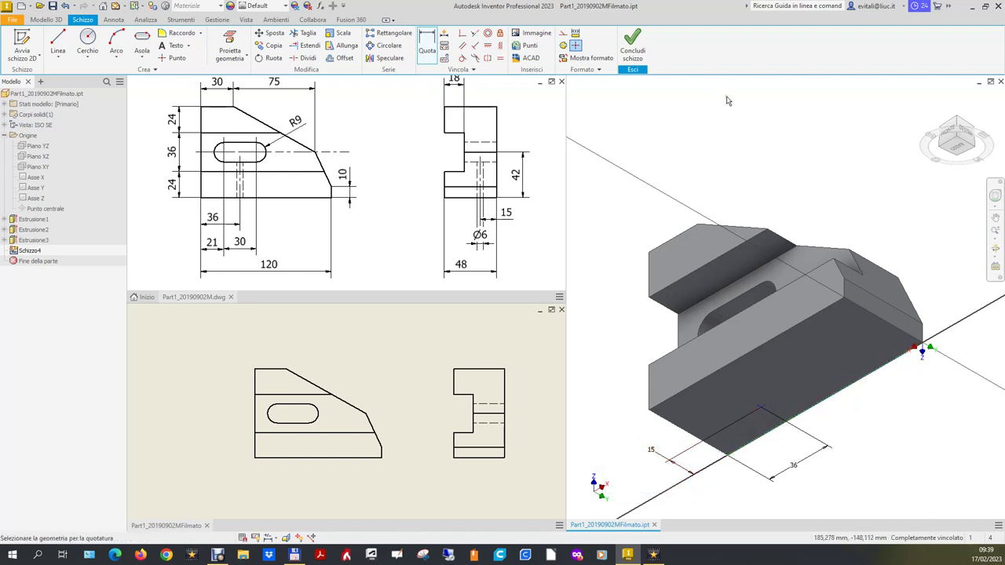
{"action": "left_click", "coordinate": [632, 47]}
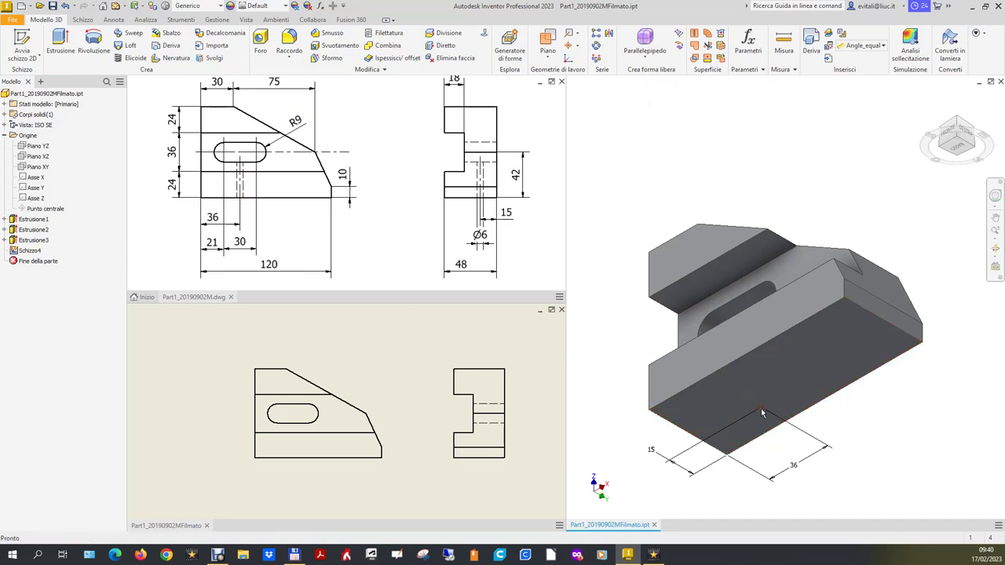
- Drill a 6 mm simple hole at the point, ending at the slot's inner face
{"action": "left_click", "coordinate": [259, 44]}
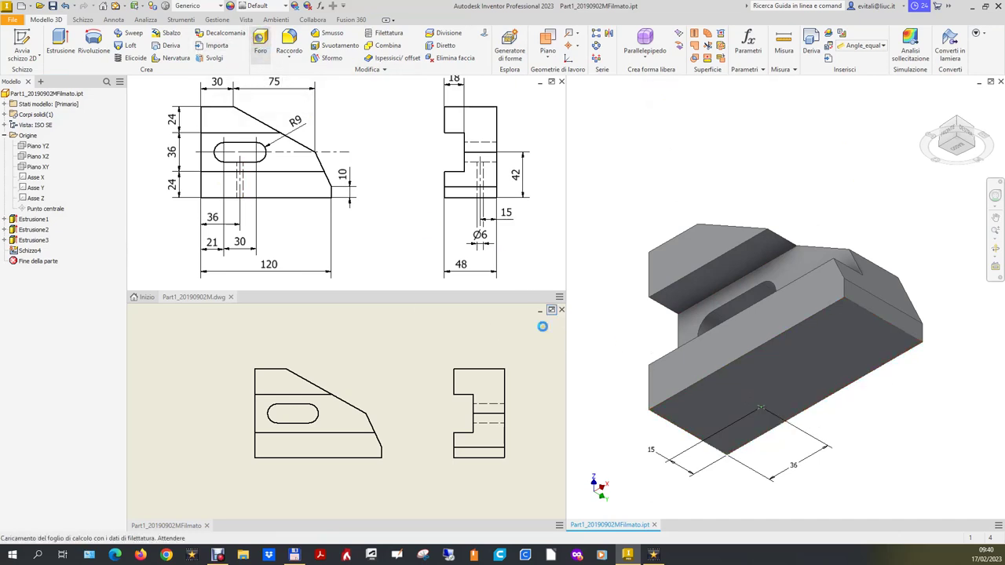
{"action": "left_click", "coordinate": [761, 409]}
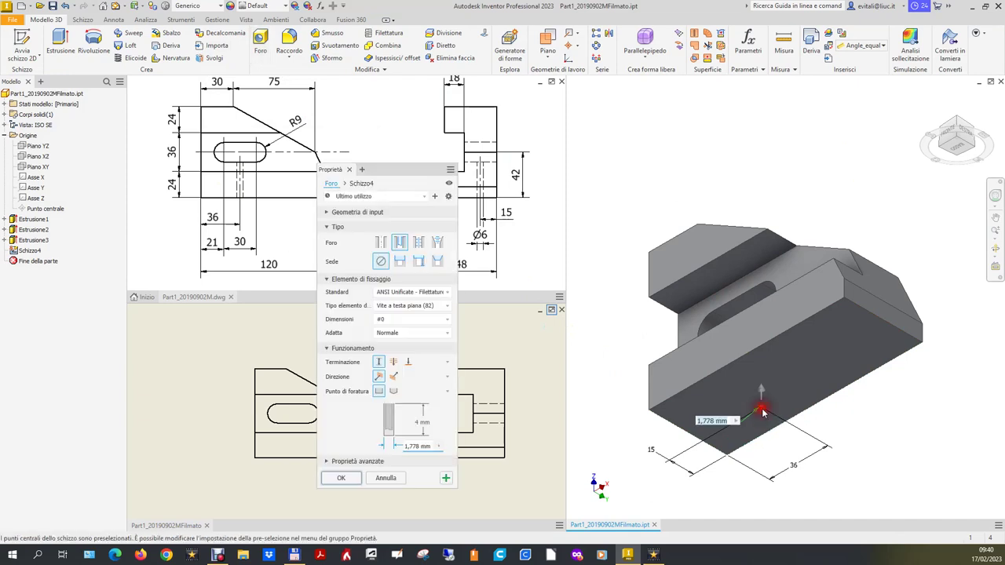
{"action": "left_click", "coordinate": [380, 244]}
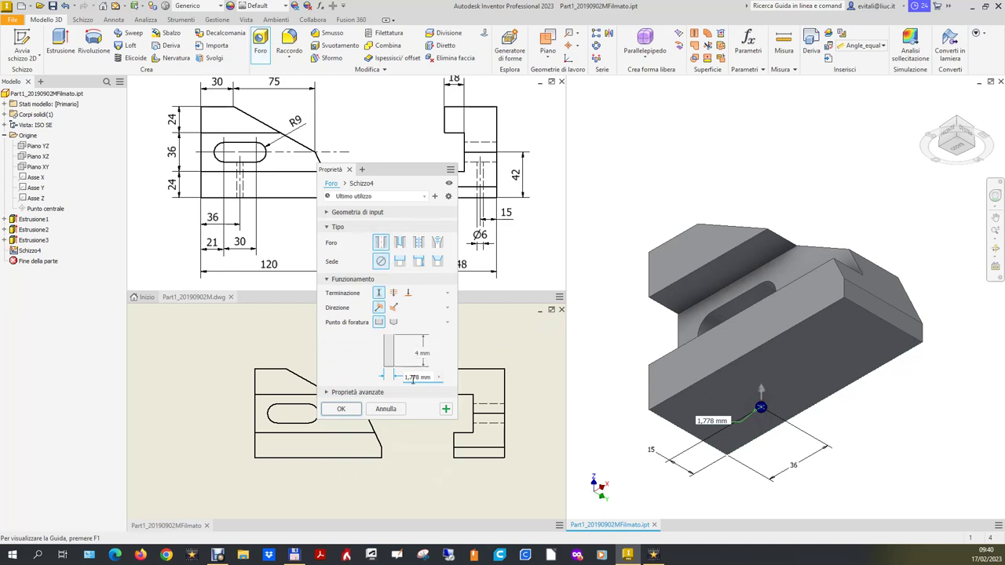
{"action": "left_click_drag", "start_coordinate": [416, 375], "coordinate": [373, 373]}
{"action": "type", "text": "6"}
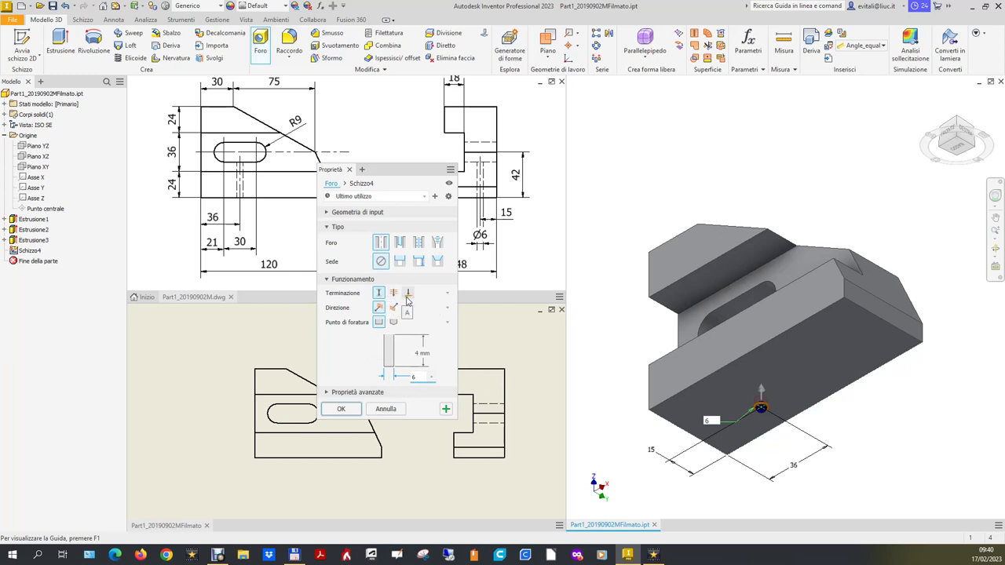
{"action": "left_click", "coordinate": [407, 294]}
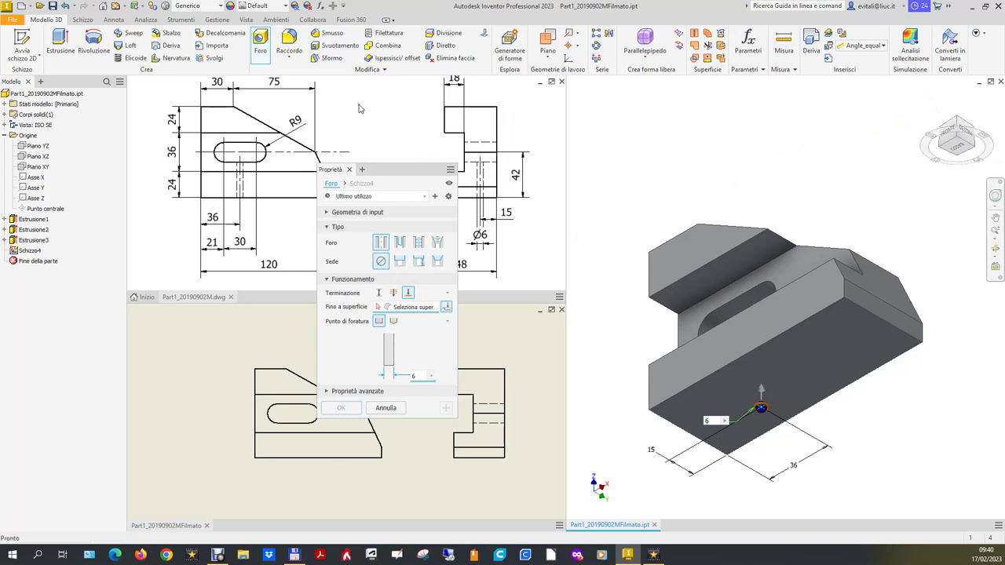
{"action": "left_click", "coordinate": [958, 119]}
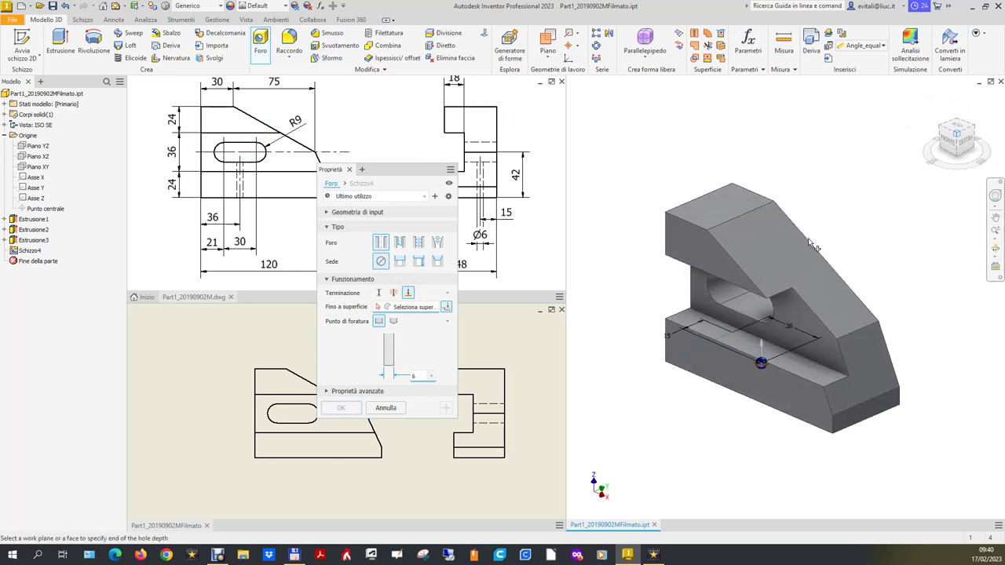
{"action": "left_click", "coordinate": [755, 323]}
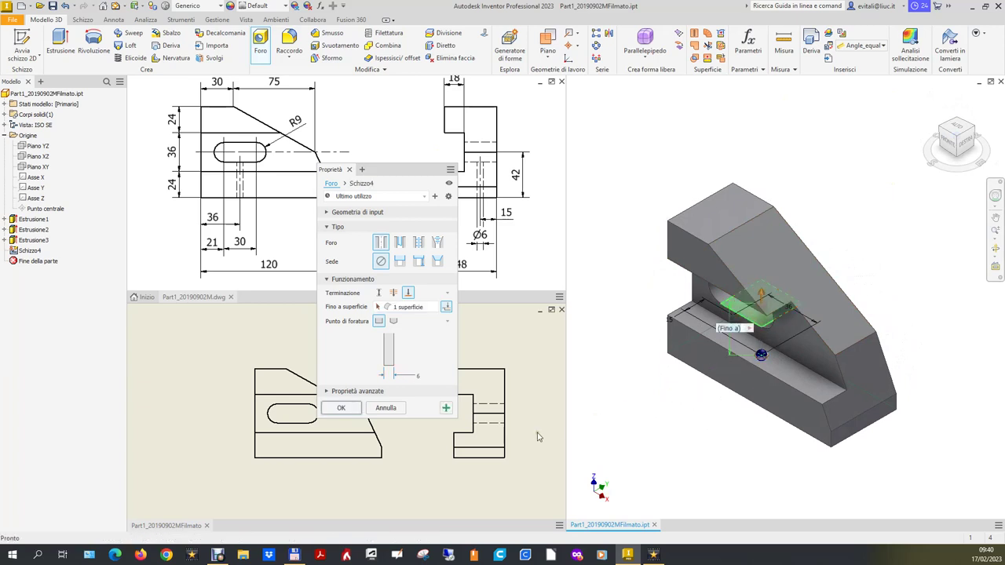
{"action": "left_click", "coordinate": [349, 410]}
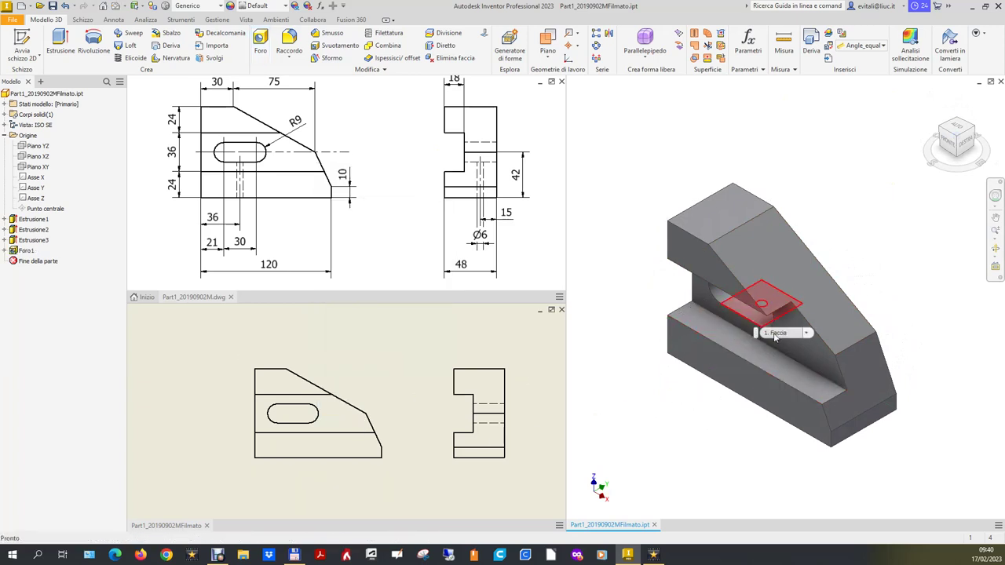
{"action": "left_click", "coordinate": [963, 157]}
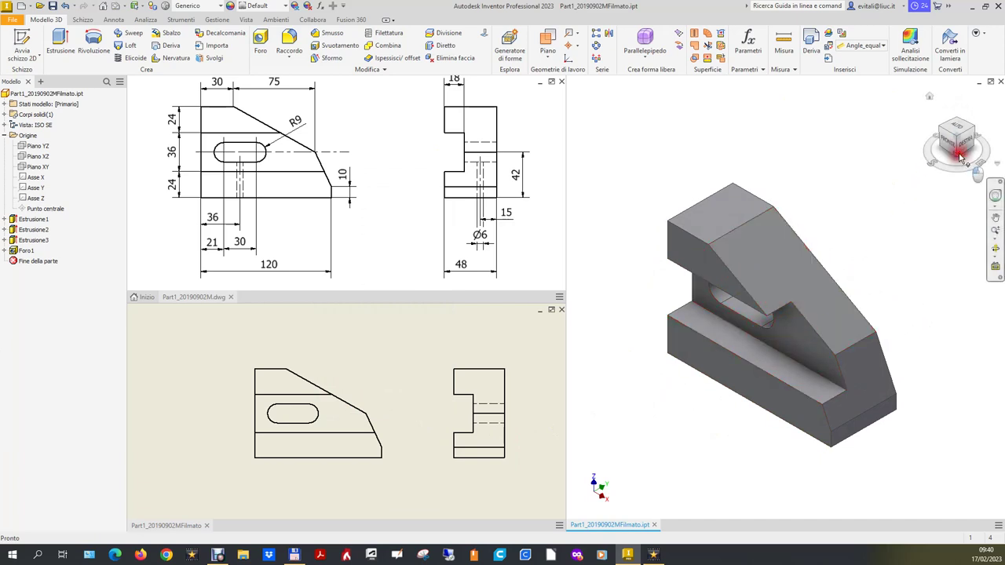
{"action": "left_click", "coordinate": [930, 96]}
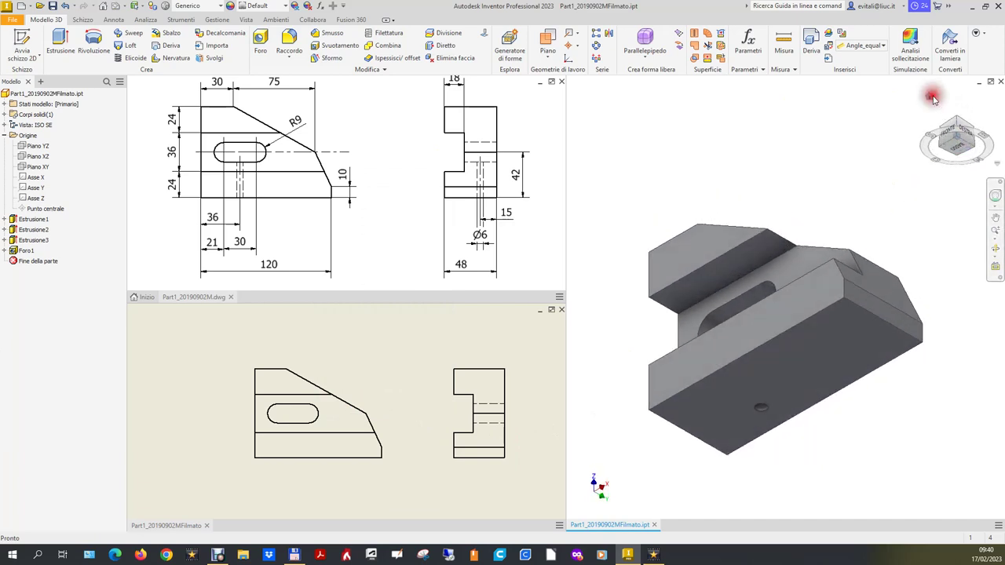
{"action": "left_click", "coordinate": [375, 495]}
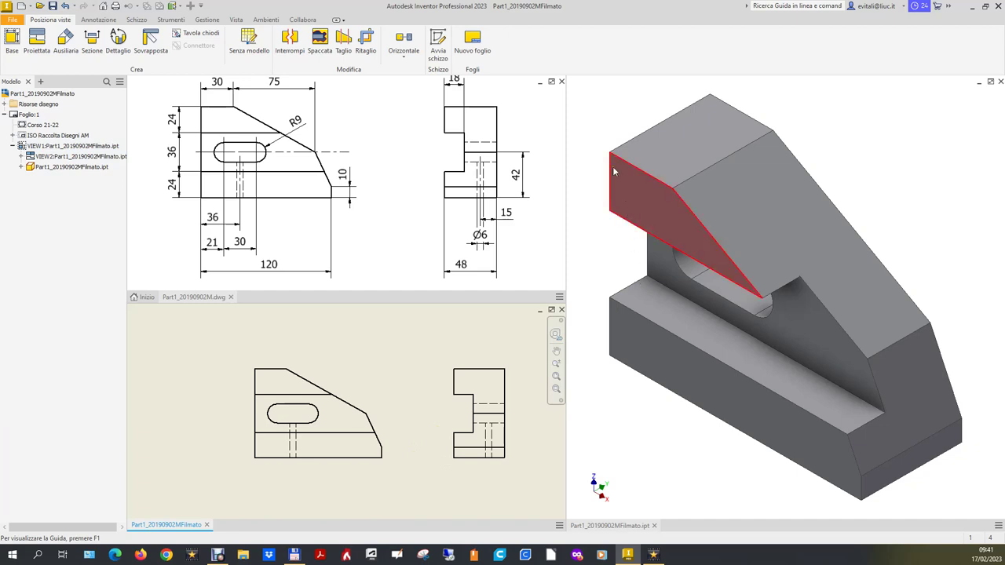
- Zoom over the reference drawing, then activate the student's Part1_20190902MFilmato drawing
{"action": "left_click", "coordinate": [398, 223]}
{"action": "scroll", "coordinate": [398, 223], "scroll_direction": "up", "scroll_amount": 3}
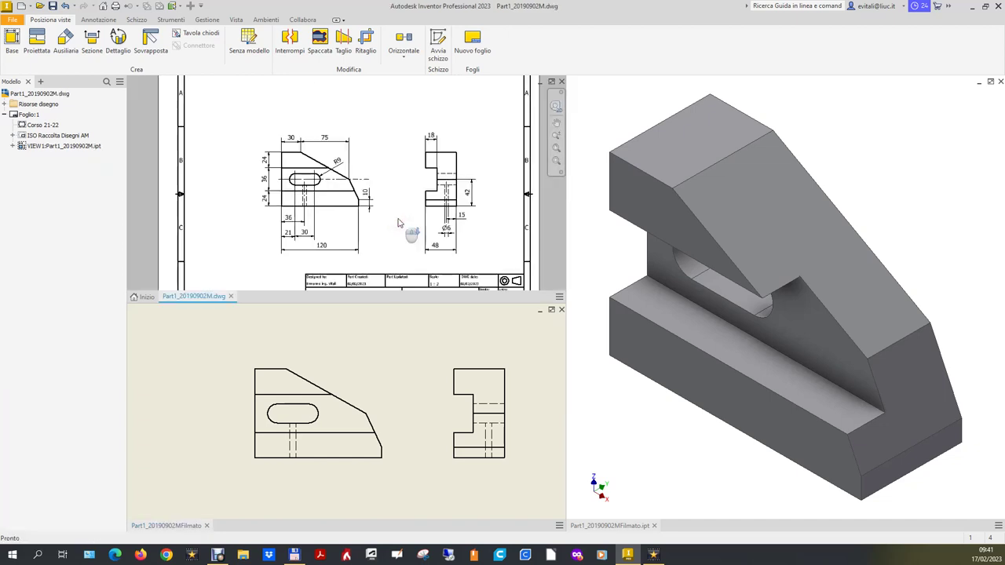
{"action": "scroll", "coordinate": [398, 223], "scroll_direction": "down", "scroll_amount": 3}
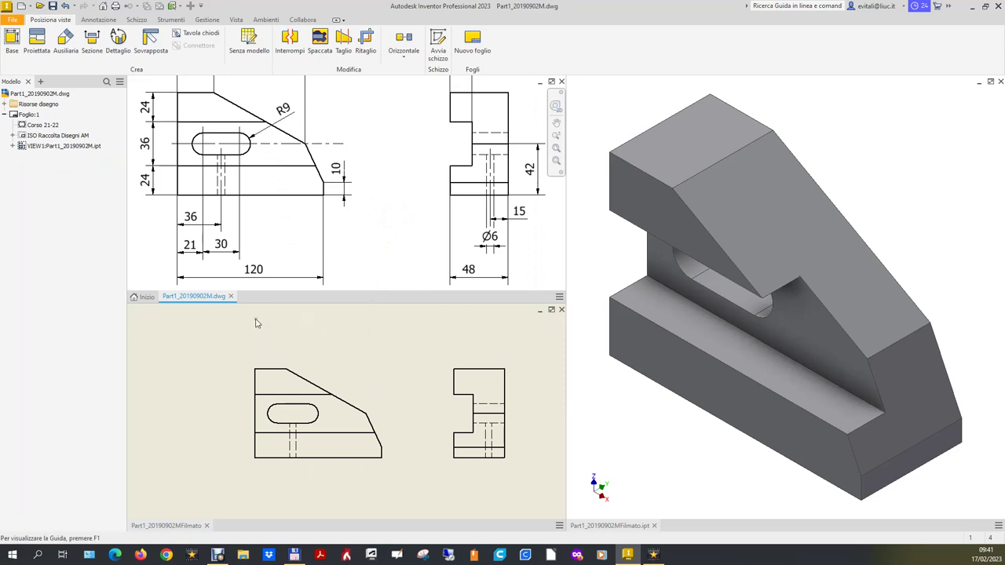
{"action": "left_click", "coordinate": [306, 333]}
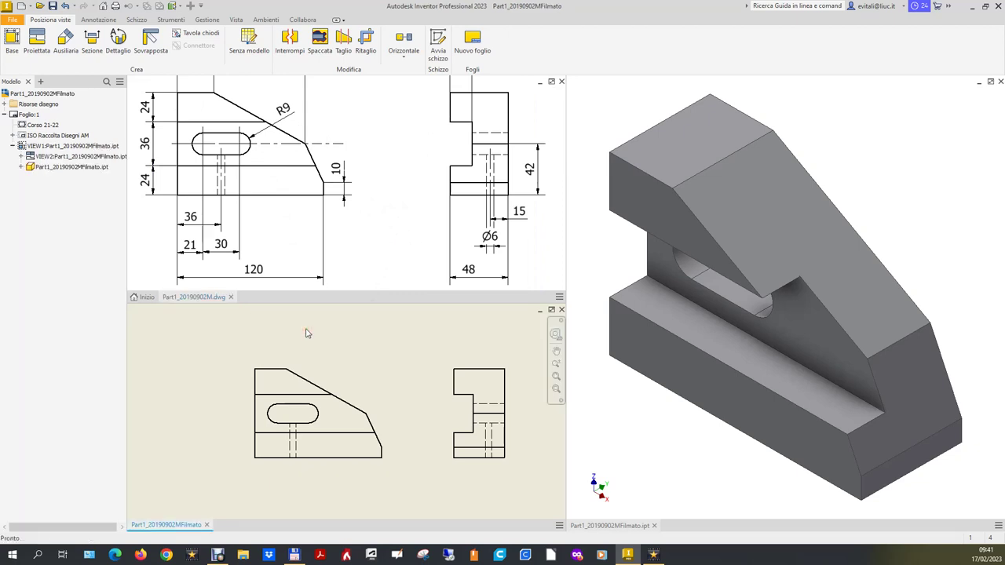
{"action": "left_click", "coordinate": [222, 483]}
- Add centre marks at the centres of the slot's left and right arcs
{"action": "left_click", "coordinate": [100, 18]}
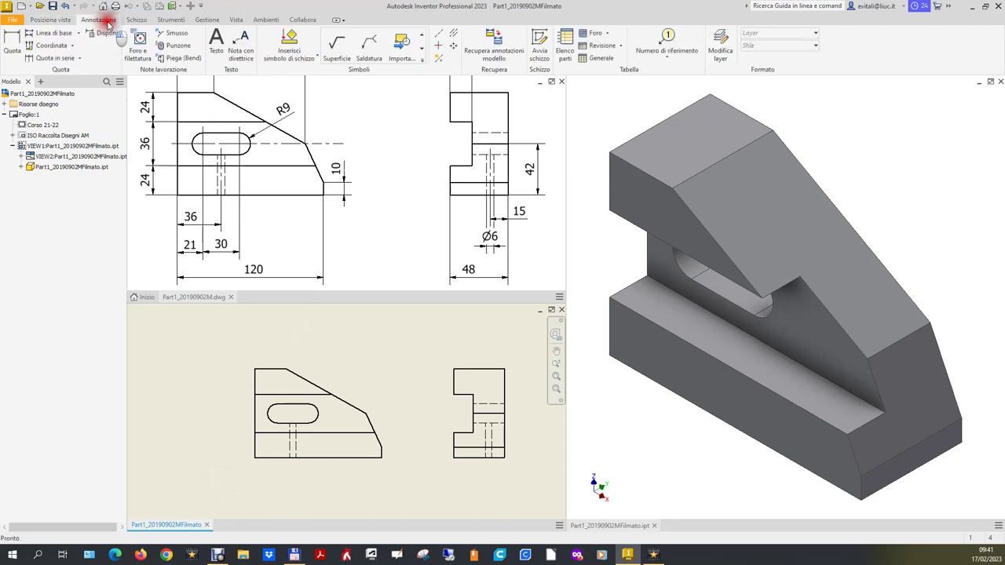
{"action": "left_click", "coordinate": [438, 45]}
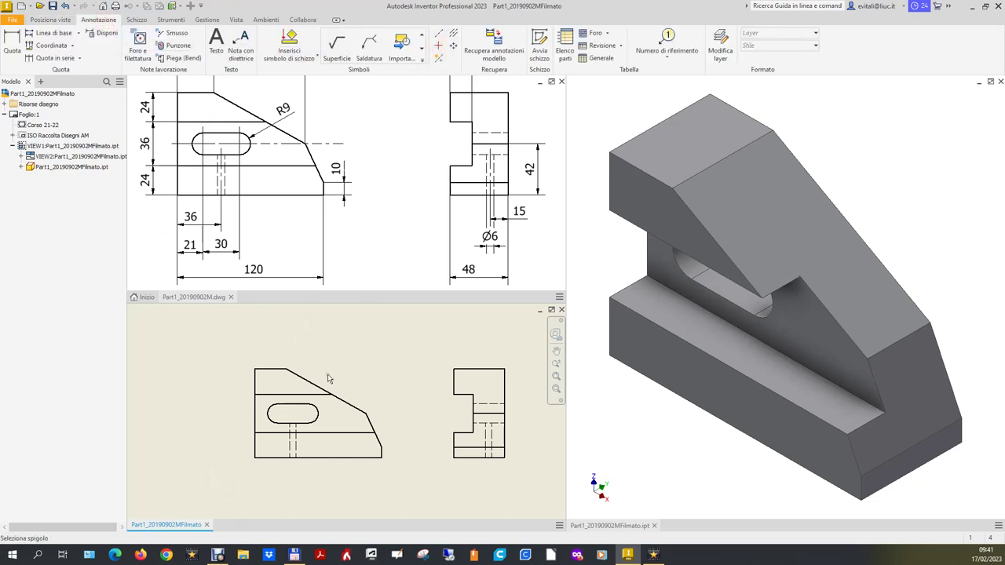
{"action": "left_click", "coordinate": [438, 46]}
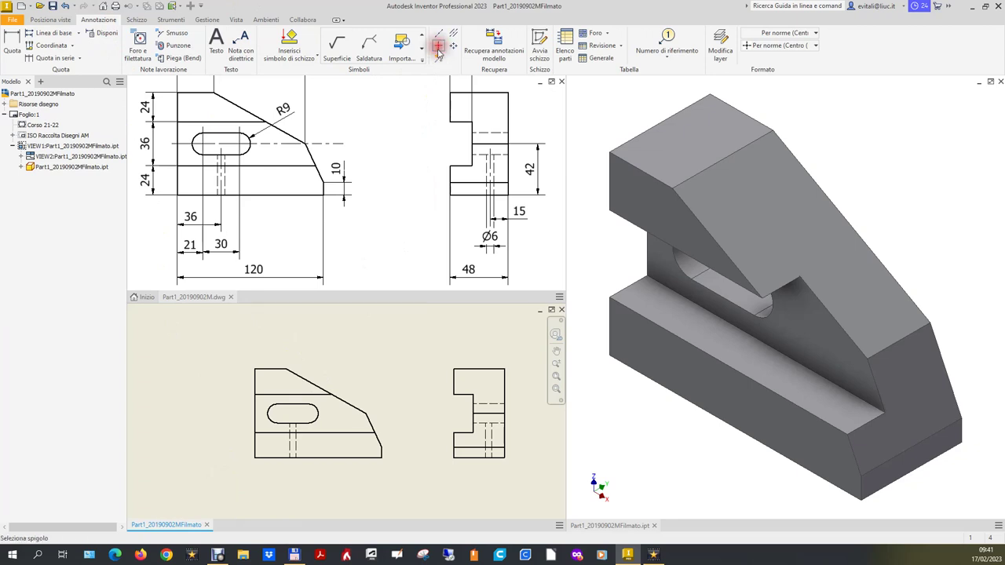
{"action": "left_click", "coordinate": [273, 413]}
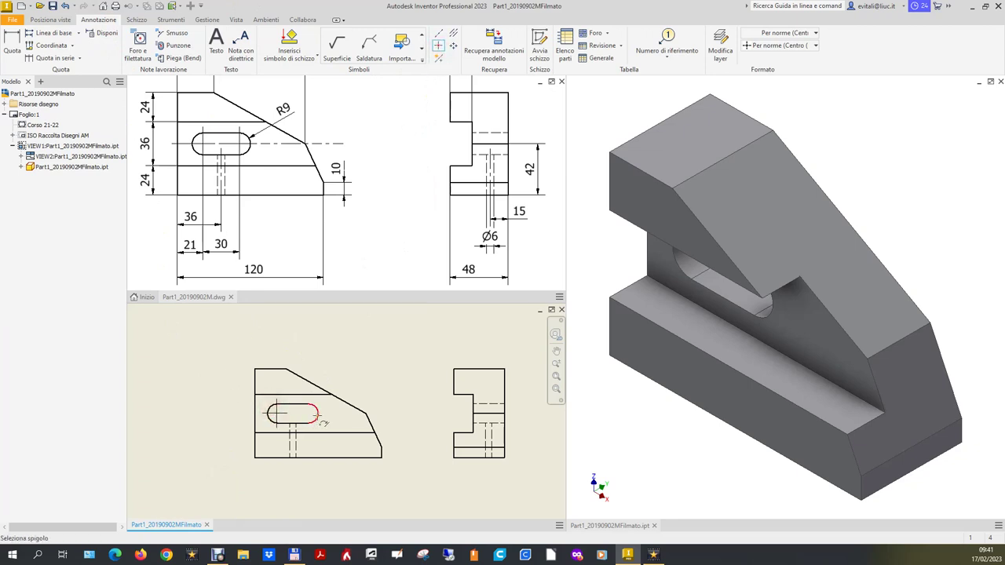
{"action": "left_click", "coordinate": [312, 412]}
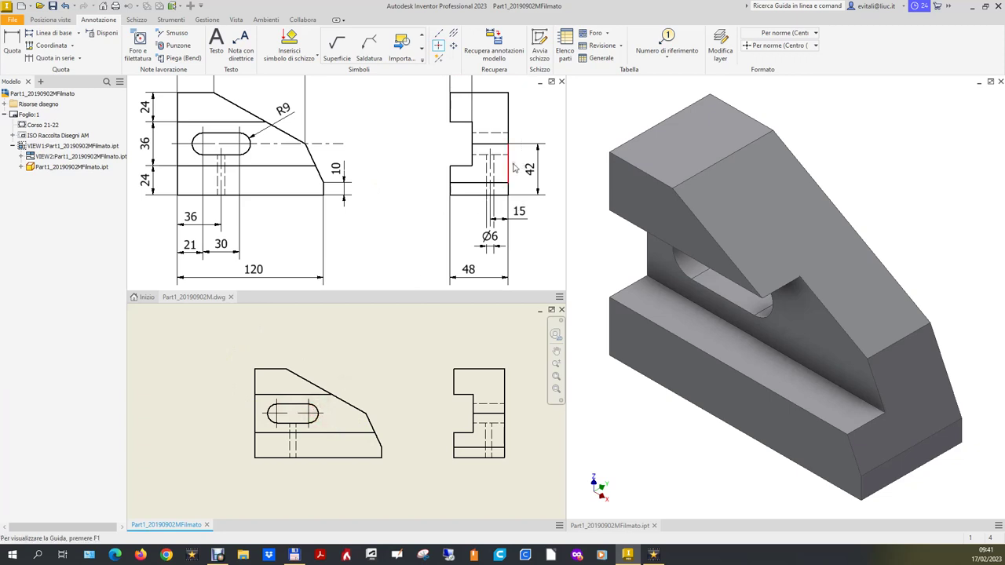
- Draw a centreline through the slot centres and extend it further left
{"action": "left_click", "coordinate": [453, 33]}
{"action": "left_click", "coordinate": [295, 411]}
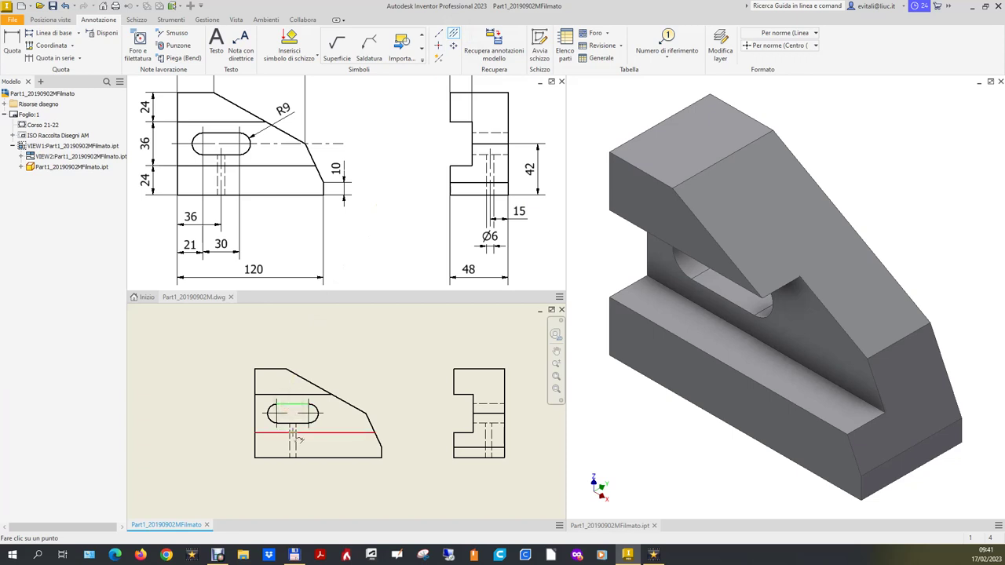
{"action": "left_click", "coordinate": [294, 430]}
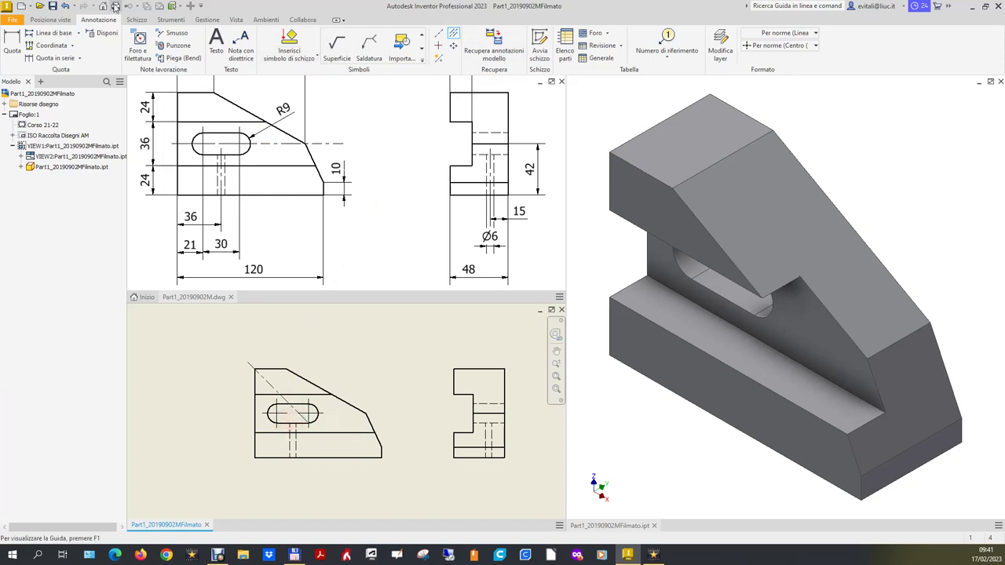
{"action": "left_click", "coordinate": [65, 6]}
{"action": "left_click", "coordinate": [438, 33]}
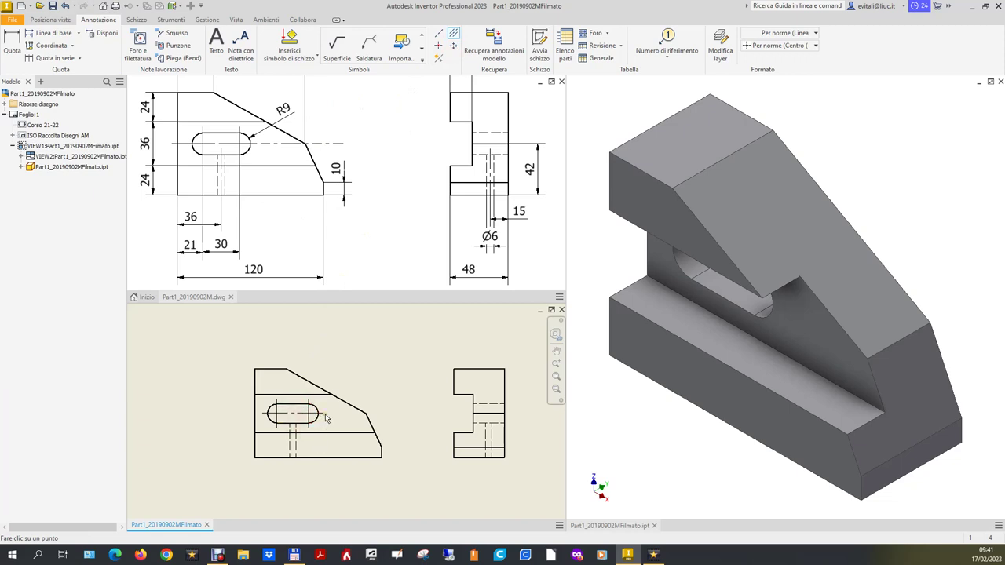
{"action": "left_click", "coordinate": [297, 413]}
{"action": "left_click", "coordinate": [383, 407]}
{"action": "left_click_drag", "start_coordinate": [266, 413], "coordinate": [237, 413]}
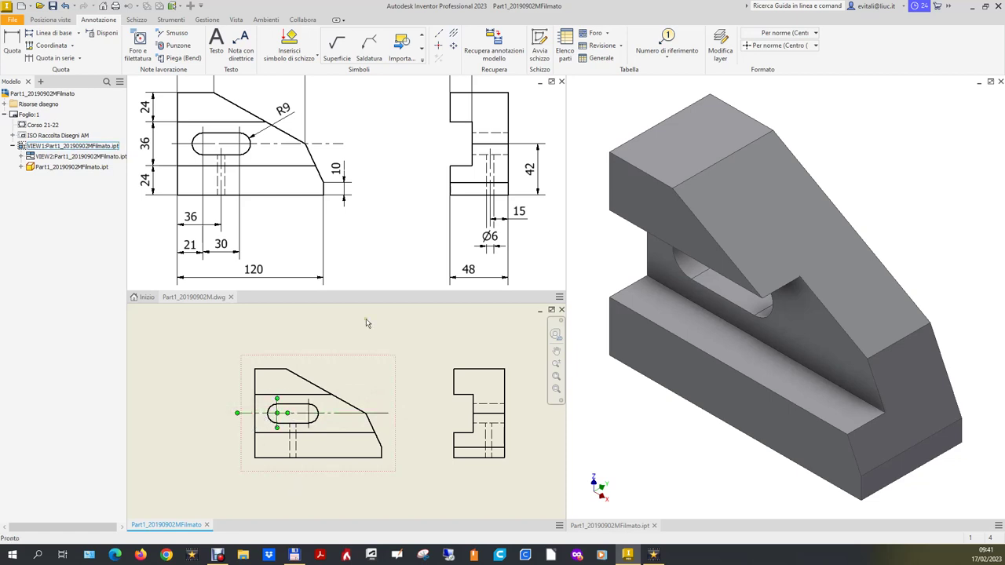
- Add a centreline between the hole's two hidden lines
{"action": "left_click", "coordinate": [451, 36]}
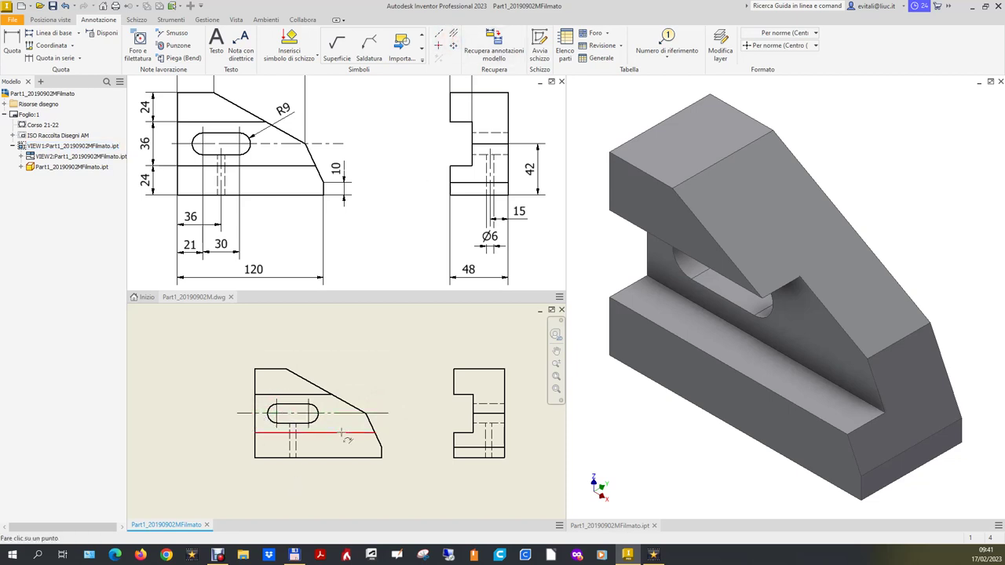
{"action": "left_click", "coordinate": [289, 446]}
{"action": "left_click", "coordinate": [296, 446]}
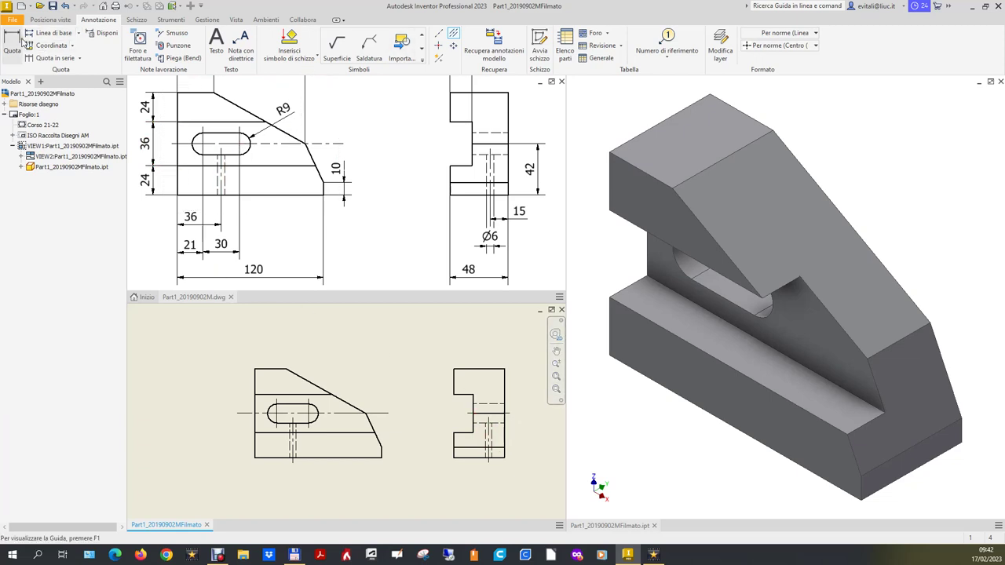
- Dimension the front view's bottom edge, placing the 120,00 overall length below it
{"action": "key", "text": "d"}
{"action": "left_click", "coordinate": [359, 457]}
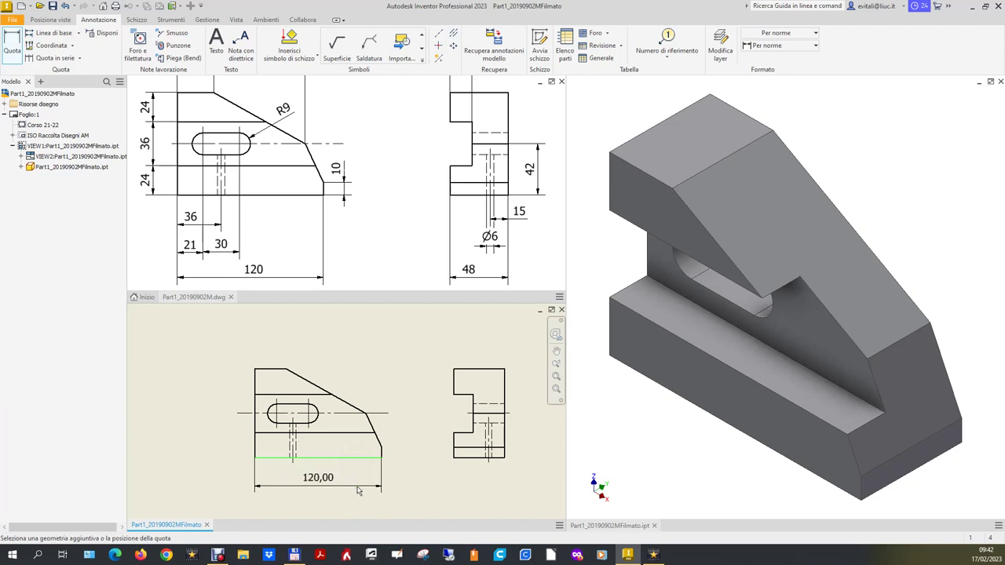
{"action": "scroll", "coordinate": [353, 485], "scroll_direction": "up", "scroll_amount": 2}
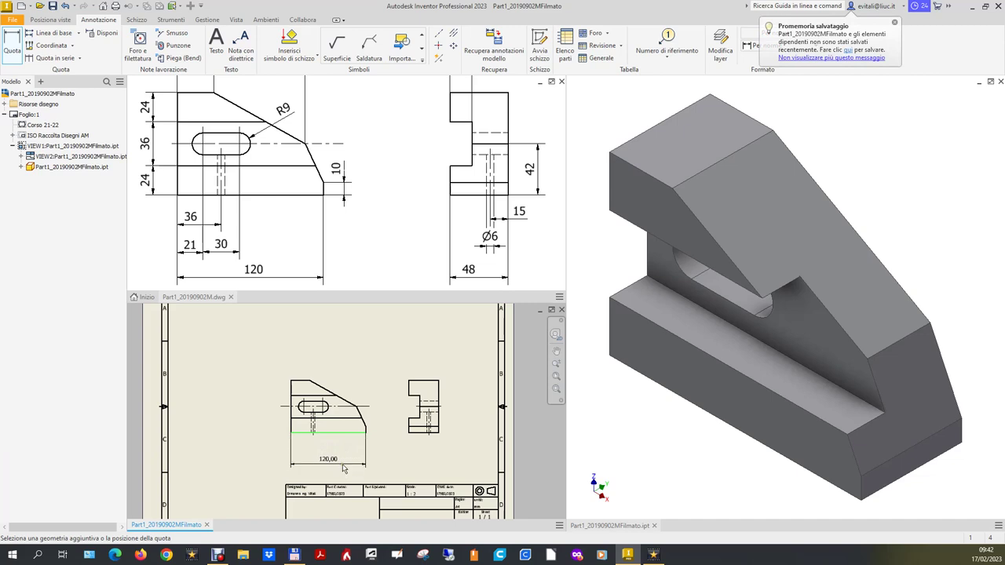
{"action": "left_click", "coordinate": [341, 463]}
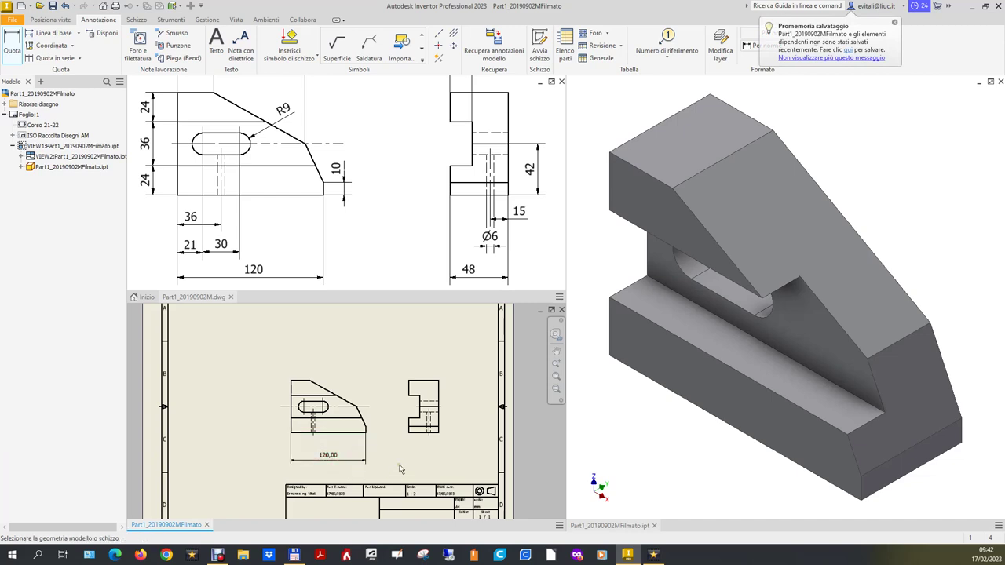
{"action": "scroll", "coordinate": [382, 469], "scroll_direction": "up", "scroll_amount": 3}
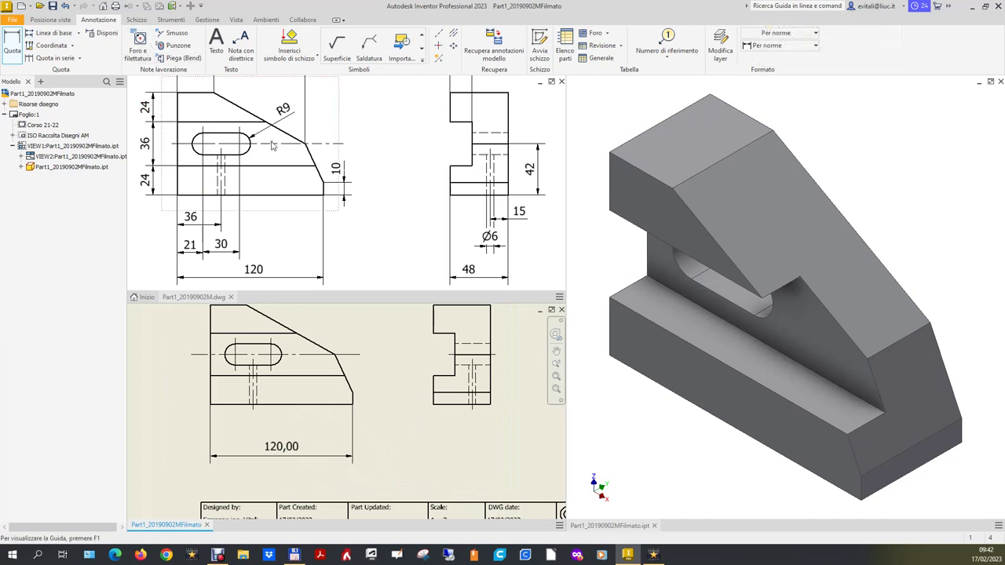
- Untick trailing zeros for linear and angular dimensions in Default (ISO), then save the style
{"action": "left_click", "coordinate": [205, 19]}
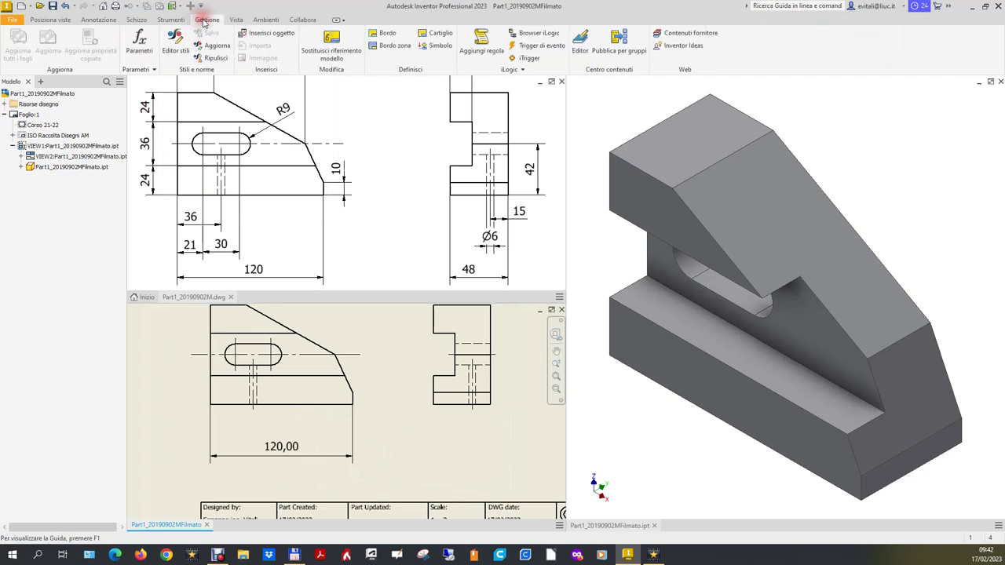
{"action": "left_click", "coordinate": [172, 49]}
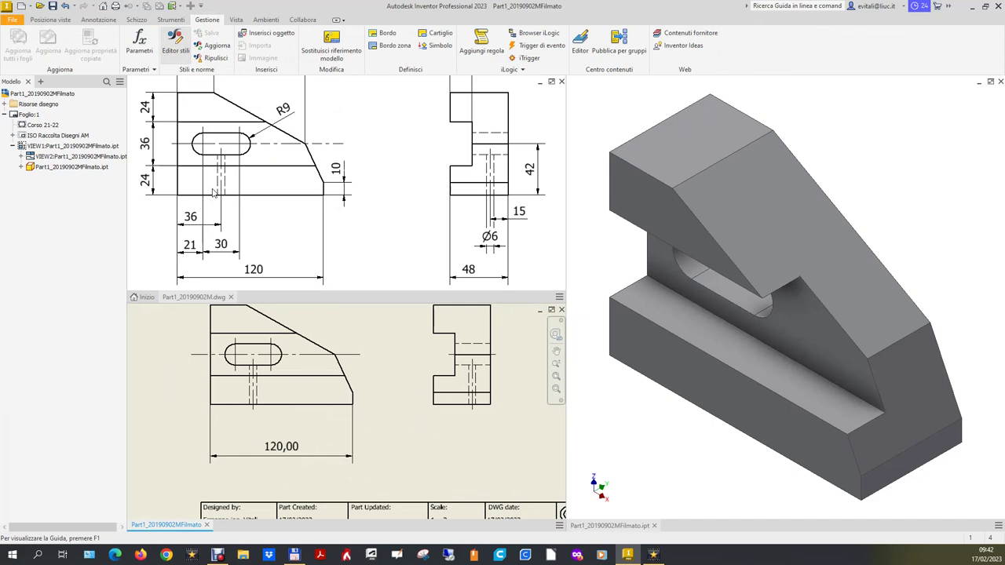
{"action": "left_click", "coordinate": [379, 196]}
{"action": "left_click", "coordinate": [486, 199]}
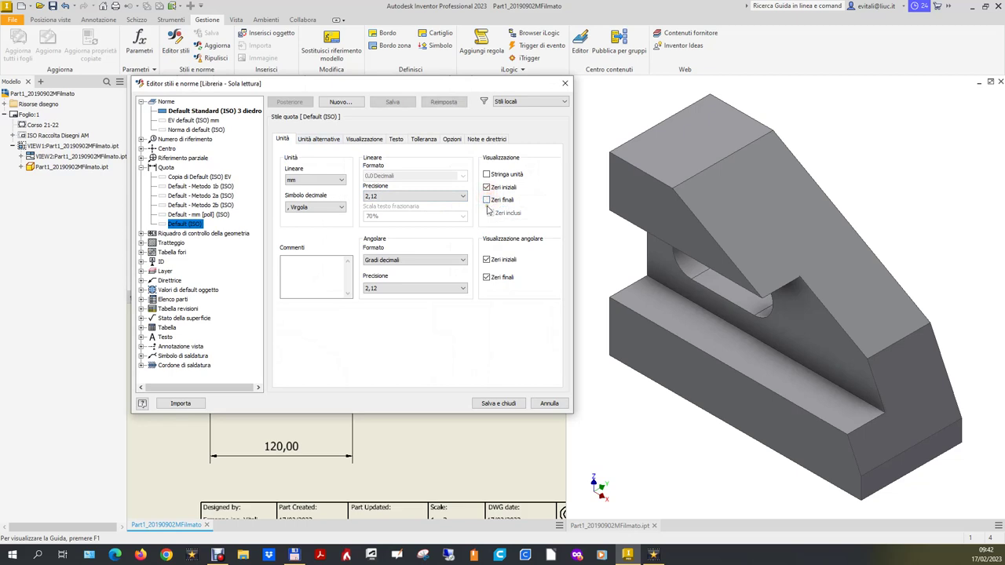
{"action": "left_click", "coordinate": [486, 278]}
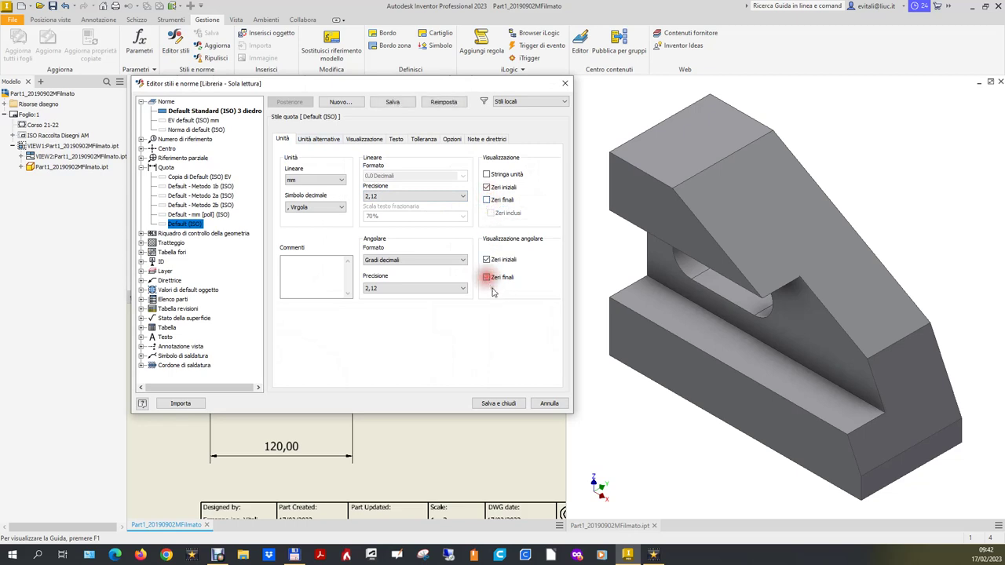
{"action": "left_click", "coordinate": [507, 404]}
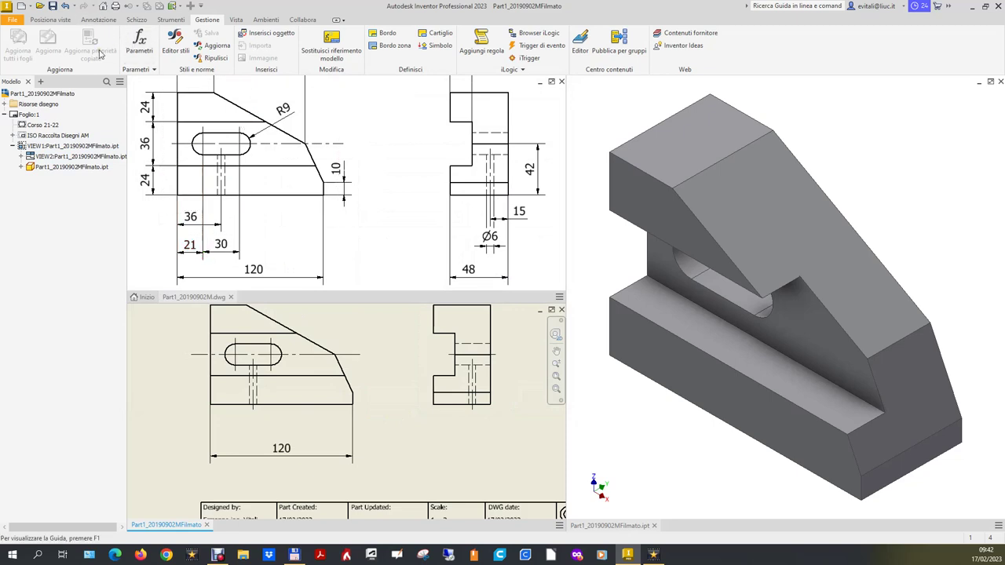
- Dimension the left edge to the hole axis as 36 below the front view
{"action": "left_click", "coordinate": [100, 19]}
{"action": "left_click", "coordinate": [12, 43]}
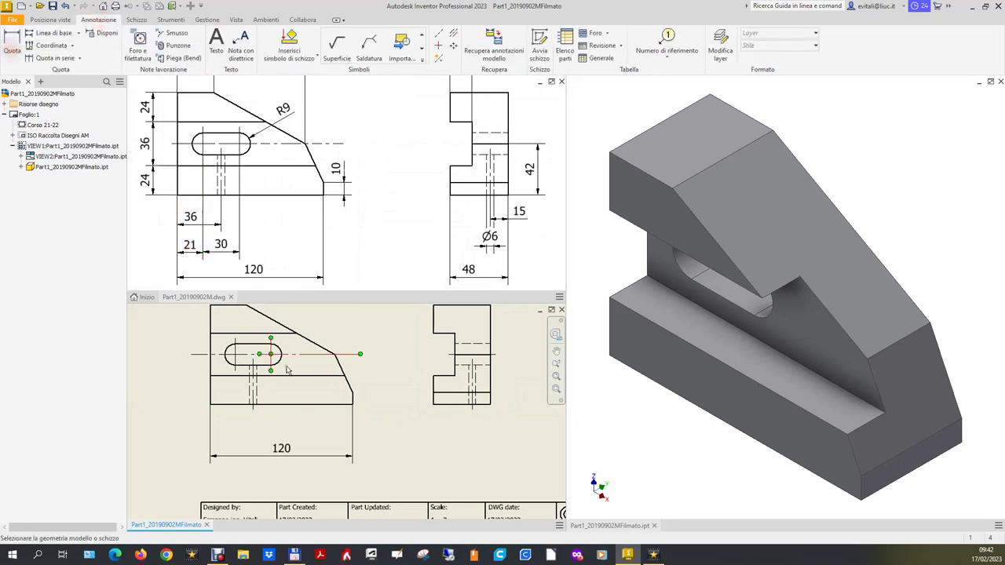
{"action": "left_click", "coordinate": [253, 396]}
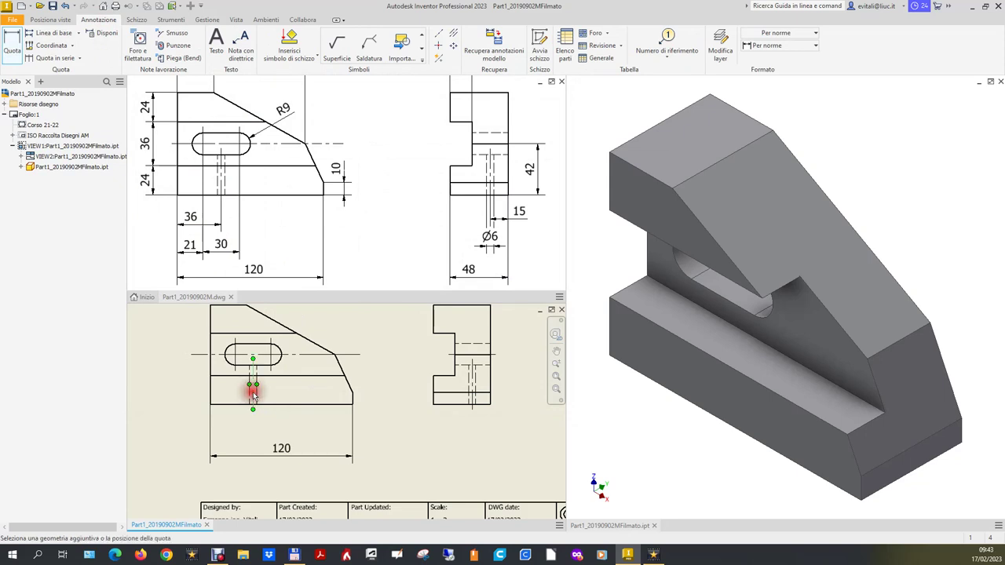
{"action": "left_click", "coordinate": [211, 394]}
{"action": "left_click", "coordinate": [225, 444]}
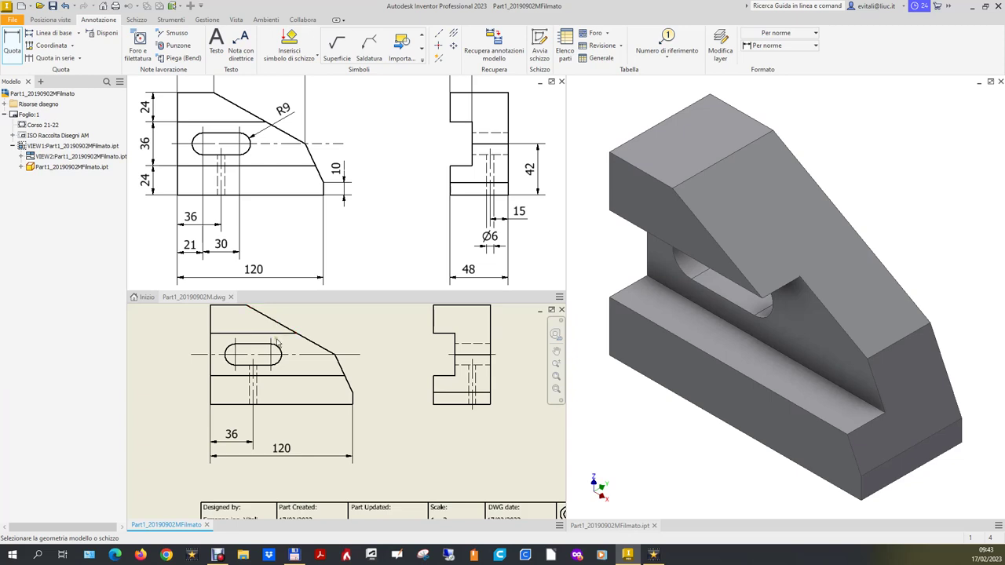
- Dimension the left edge to the slot's left arc centre as 21
{"action": "left_click", "coordinate": [10, 43]}
{"action": "left_click", "coordinate": [235, 355]}
{"action": "left_click", "coordinate": [211, 390]}
{"action": "key", "text": "Escape"}
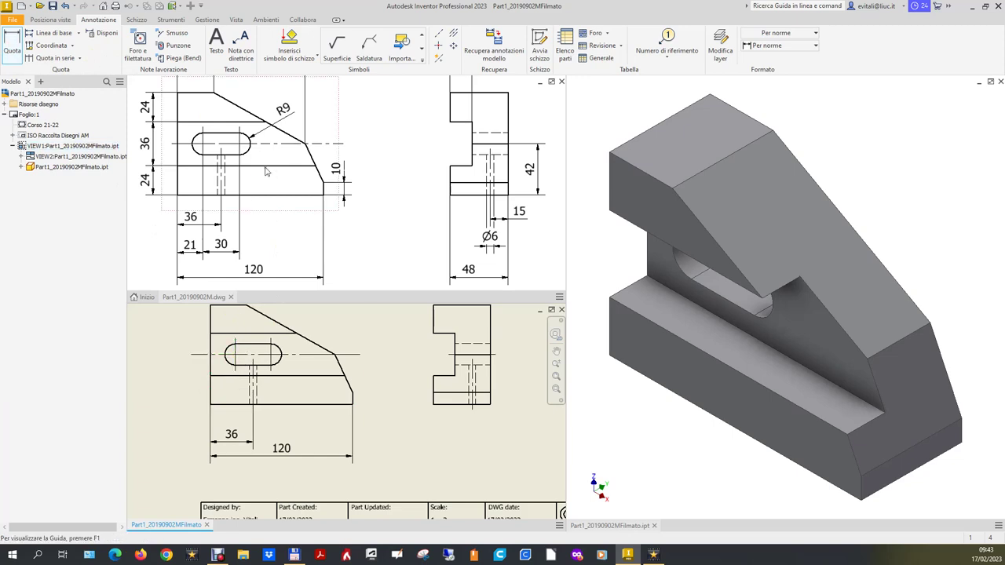
{"action": "left_click", "coordinate": [11, 43]}
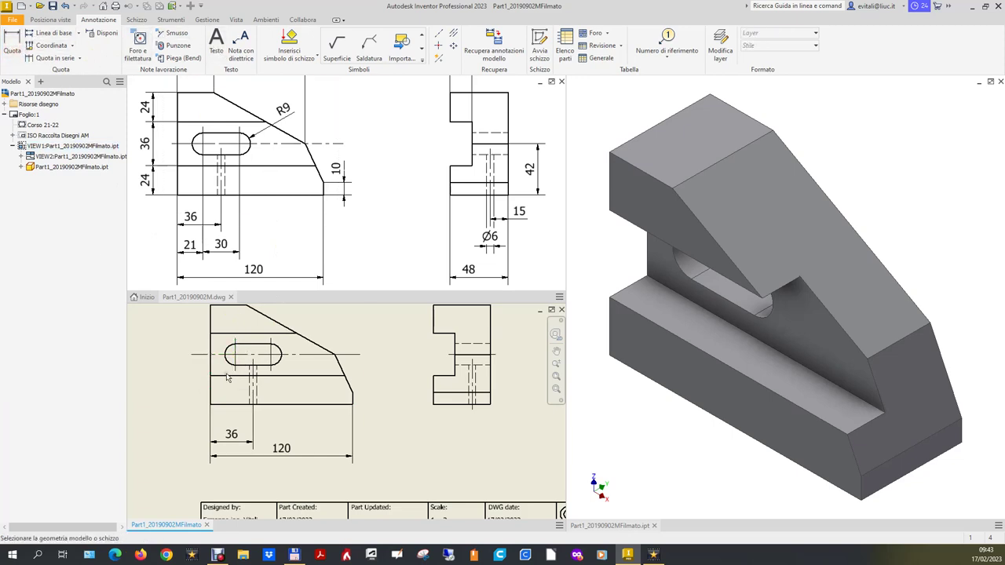
{"action": "left_click", "coordinate": [237, 363]}
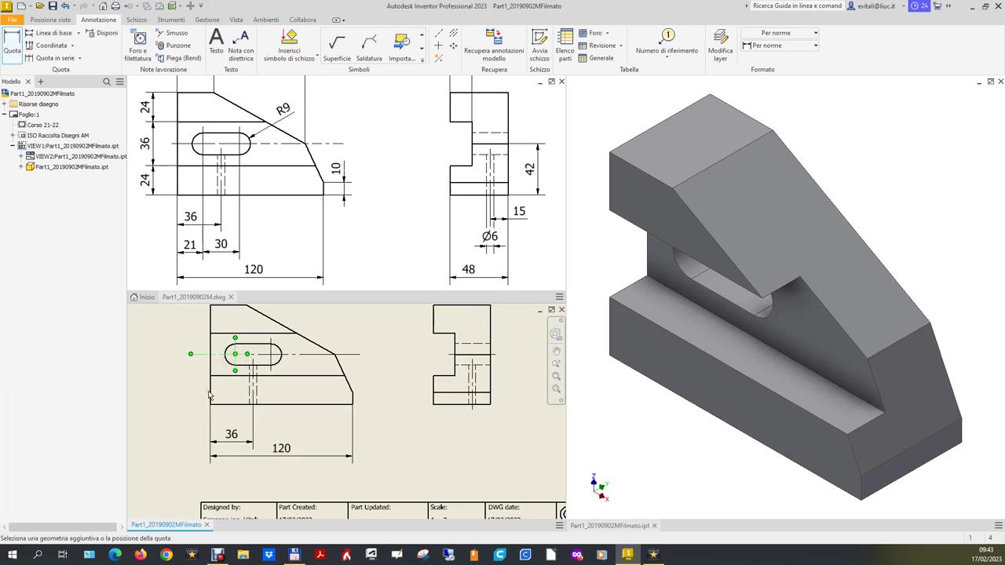
{"action": "left_click", "coordinate": [211, 391]}
{"action": "left_click", "coordinate": [218, 425]}
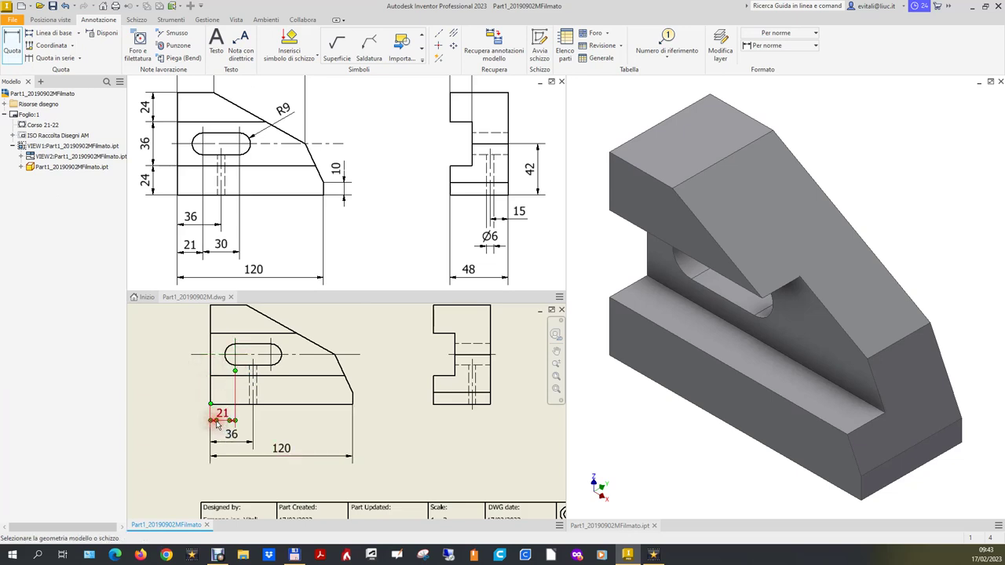
- Add the 30 centre-to-centre dimension between the slot's arc centres
{"action": "left_click", "coordinate": [235, 354]}
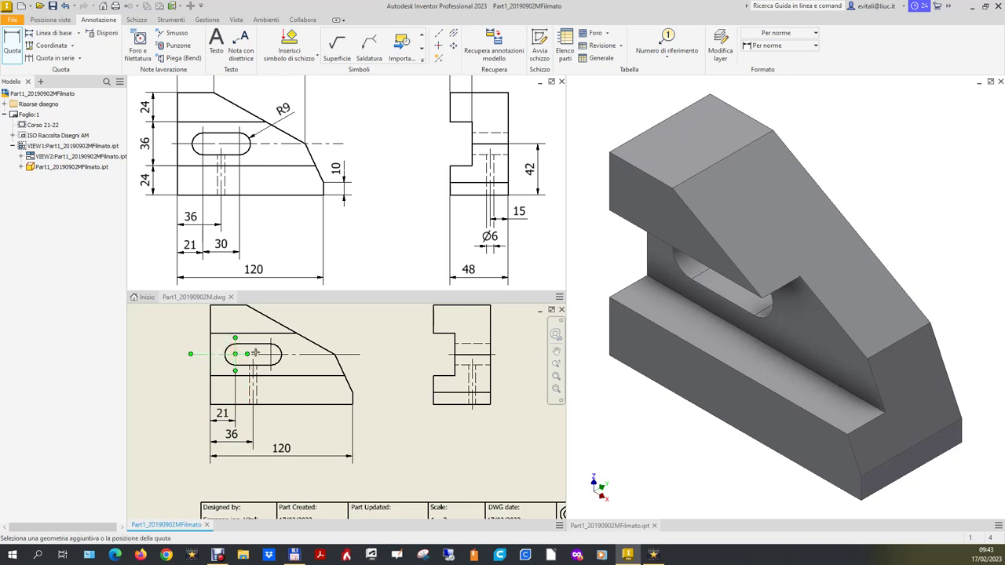
{"action": "left_click", "coordinate": [267, 354]}
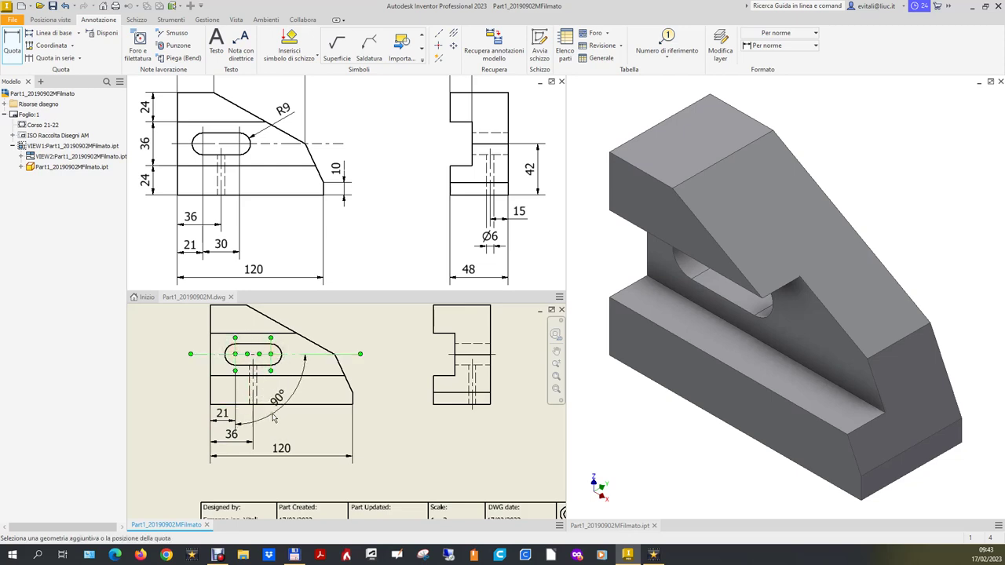
{"action": "key", "text": "Escape"}
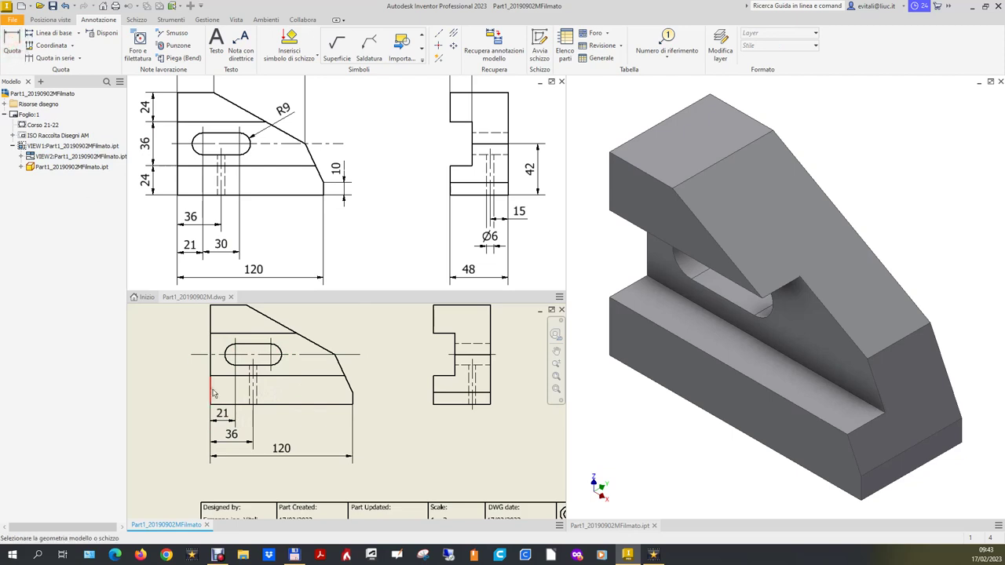
{"action": "scroll", "coordinate": [239, 372], "scroll_direction": "up", "scroll_amount": 3}
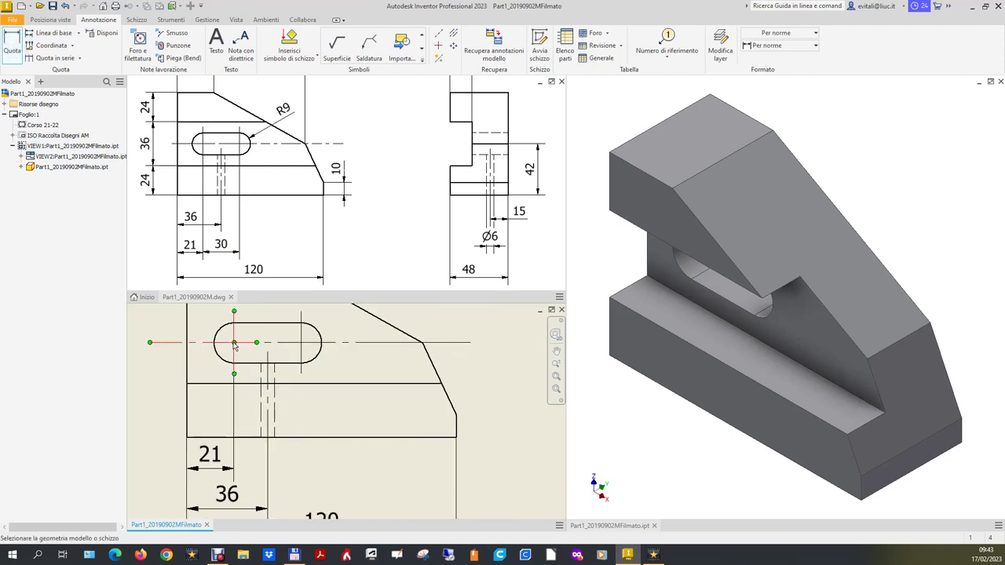
{"action": "left_click", "coordinate": [234, 343]}
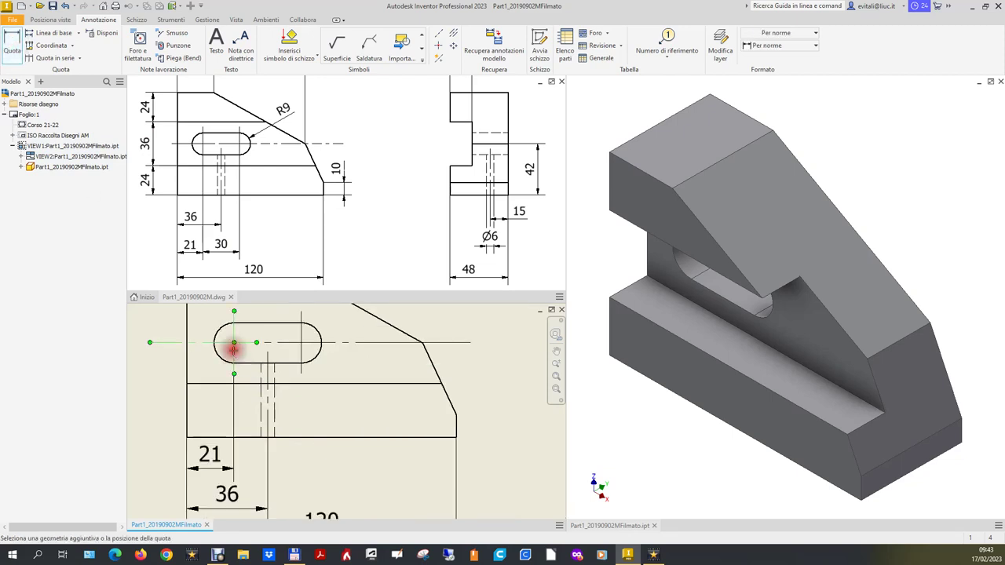
{"action": "left_click", "coordinate": [300, 342]}
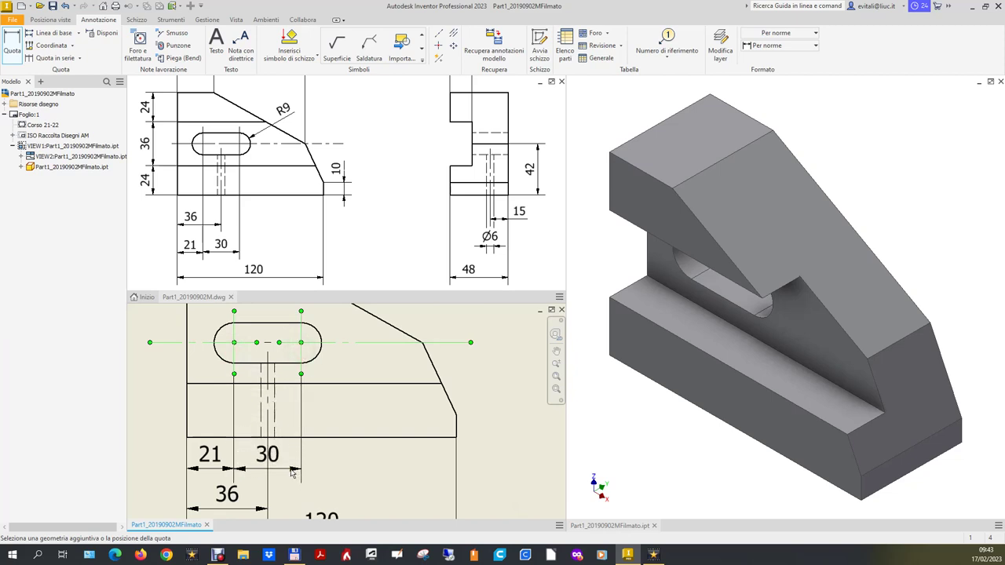
{"action": "left_click", "coordinate": [290, 471]}
{"action": "scroll", "coordinate": [369, 424], "scroll_direction": "down", "scroll_amount": 2}
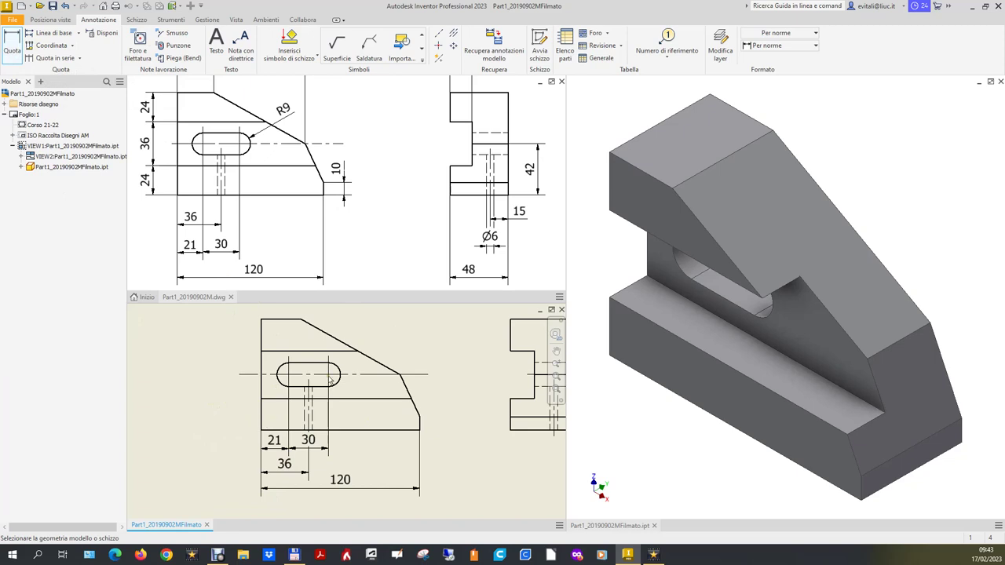
- Dimension the three left-edge segments as 24, 36 and 24 heights
{"action": "left_click", "coordinate": [262, 416]}
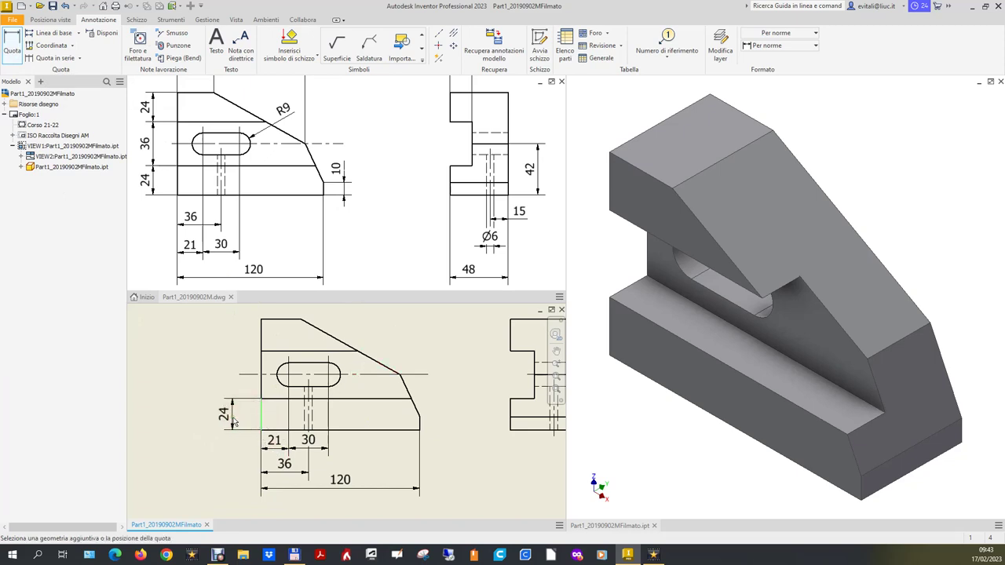
{"action": "left_click", "coordinate": [233, 414]}
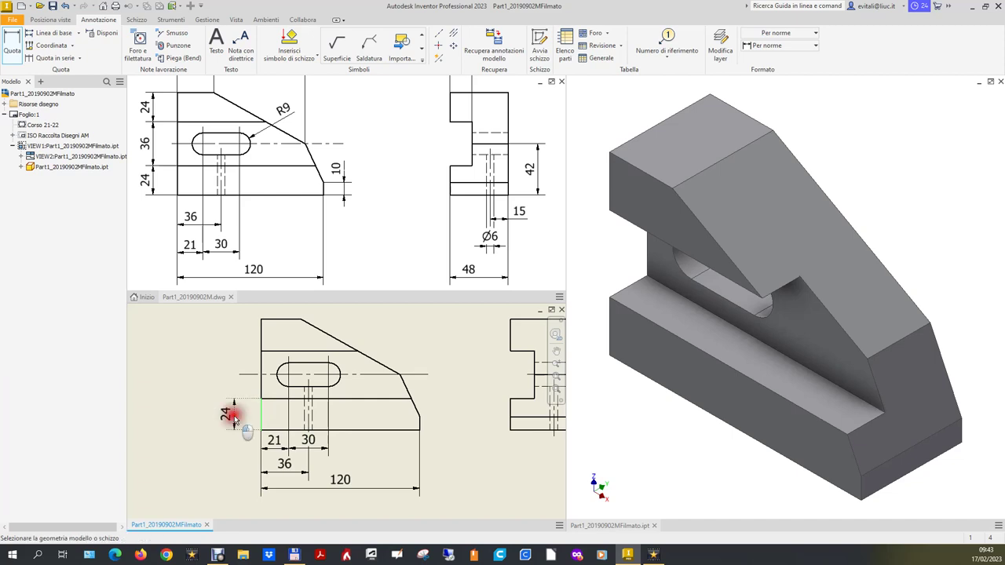
{"action": "left_click", "coordinate": [261, 380]}
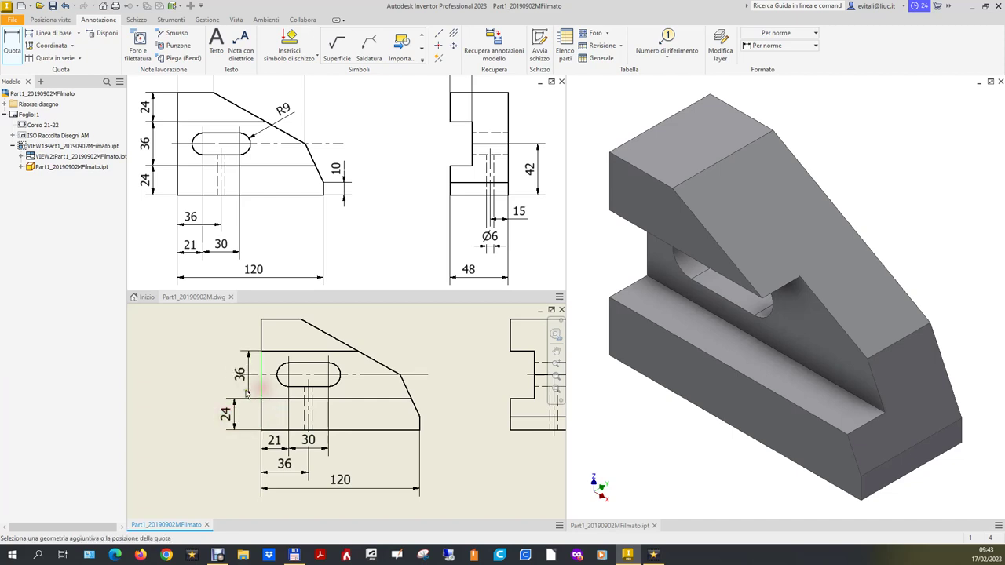
{"action": "left_click", "coordinate": [232, 375]}
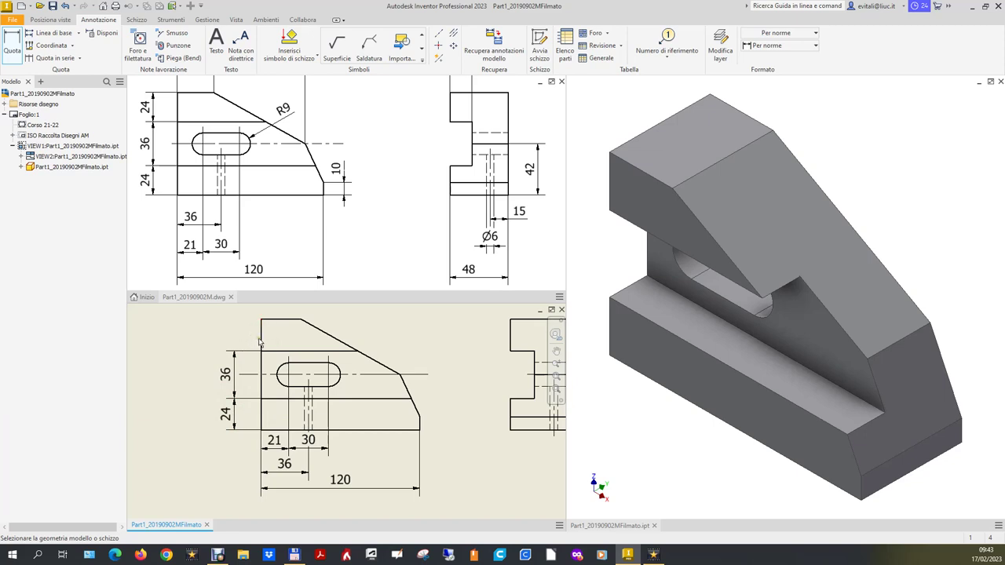
{"action": "left_click", "coordinate": [263, 345]}
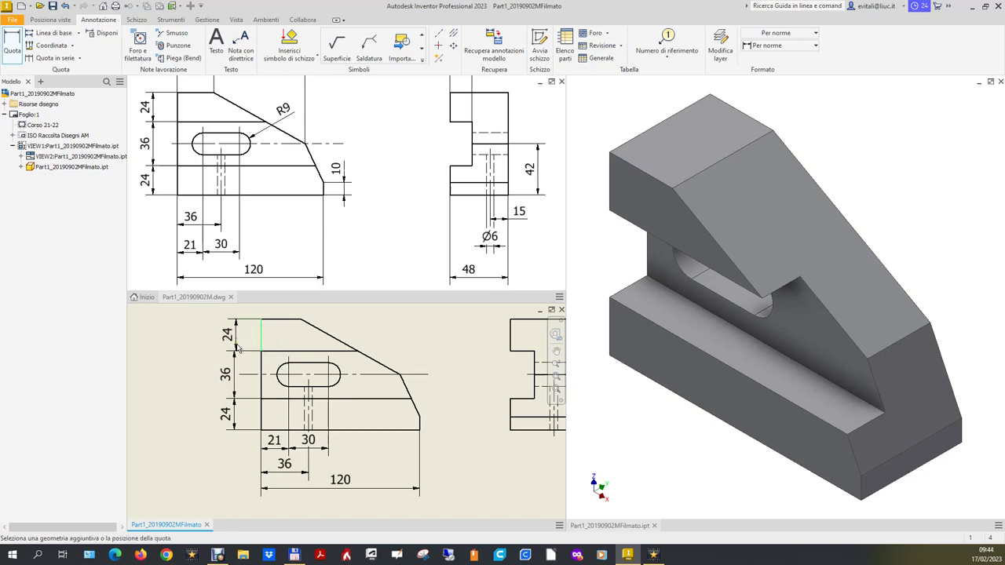
{"action": "left_click", "coordinate": [233, 348]}
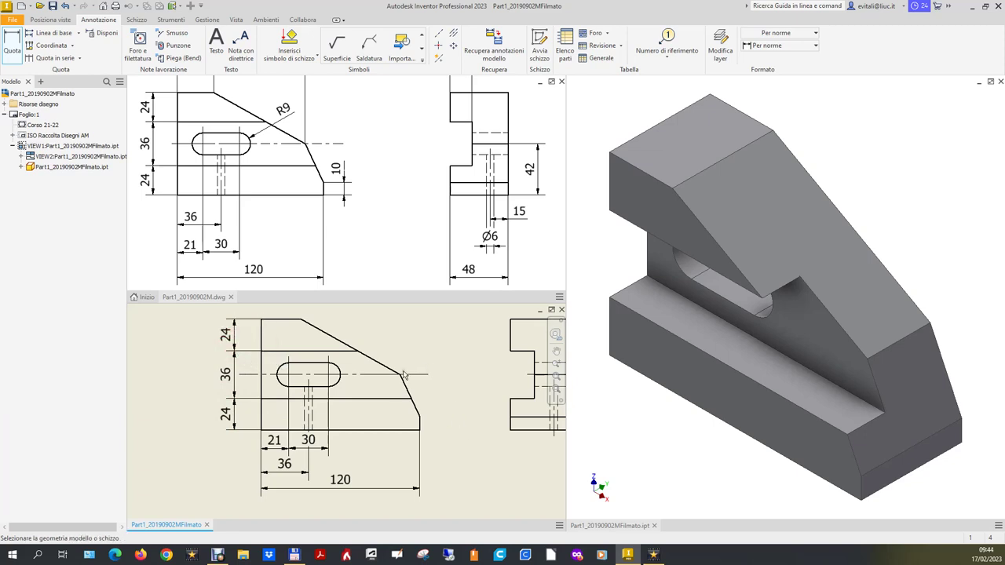
- Add the R9 radius on the slot's right end and 10 on the lower-right edge
{"action": "left_click", "coordinate": [337, 372]}
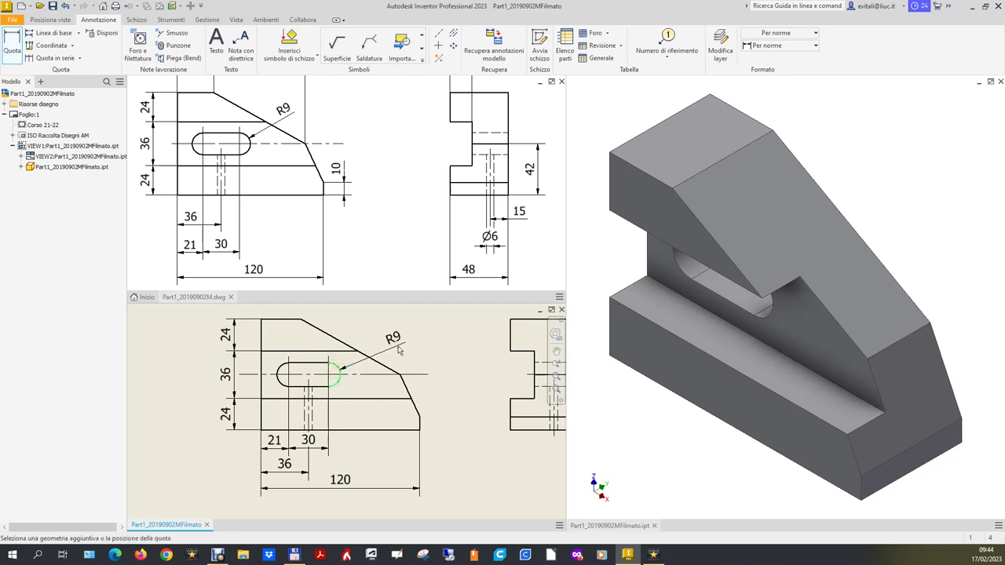
{"action": "left_click", "coordinate": [409, 360]}
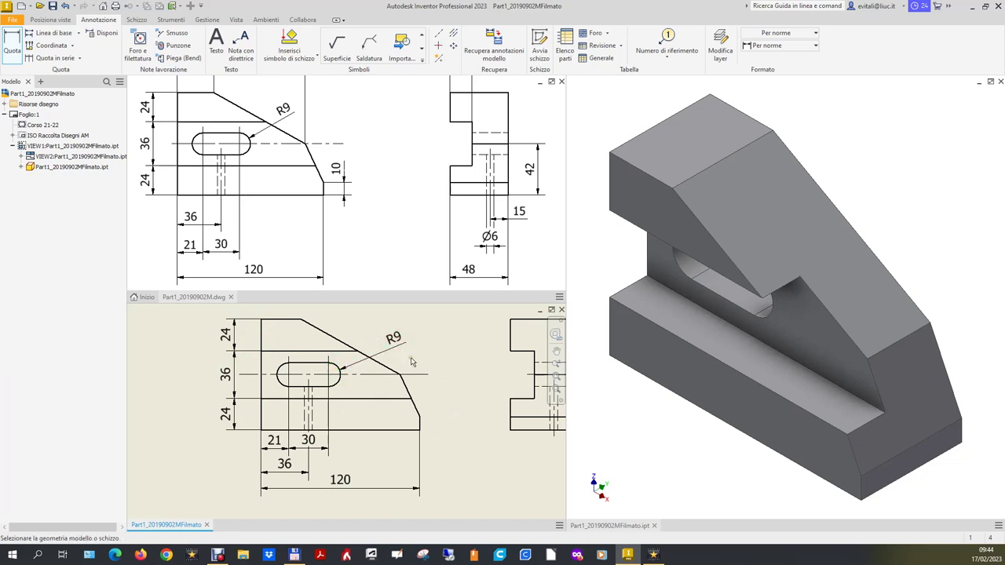
{"action": "scroll", "coordinate": [421, 428], "scroll_direction": "down", "scroll_amount": 3}
{"action": "left_click", "coordinate": [420, 430]}
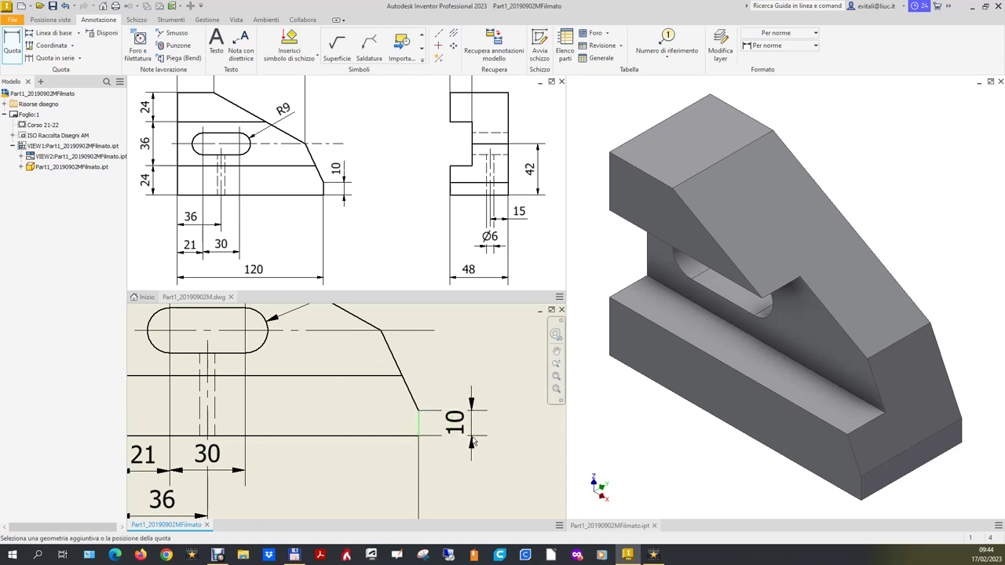
{"action": "left_click", "coordinate": [473, 442]}
{"action": "scroll", "coordinate": [484, 460], "scroll_direction": "up", "scroll_amount": 2}
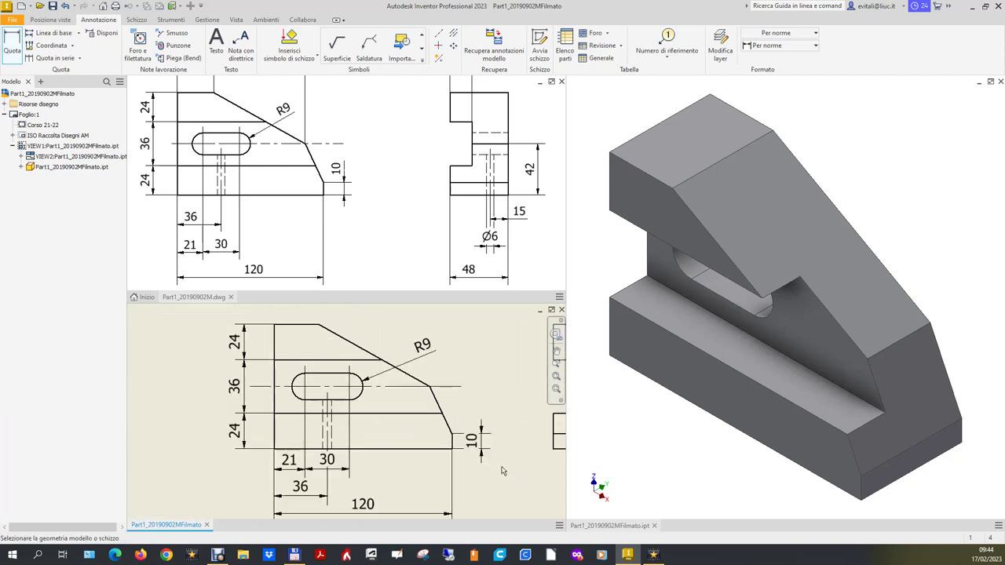
{"action": "scroll", "coordinate": [161, 203], "scroll_direction": "up", "scroll_amount": 2}
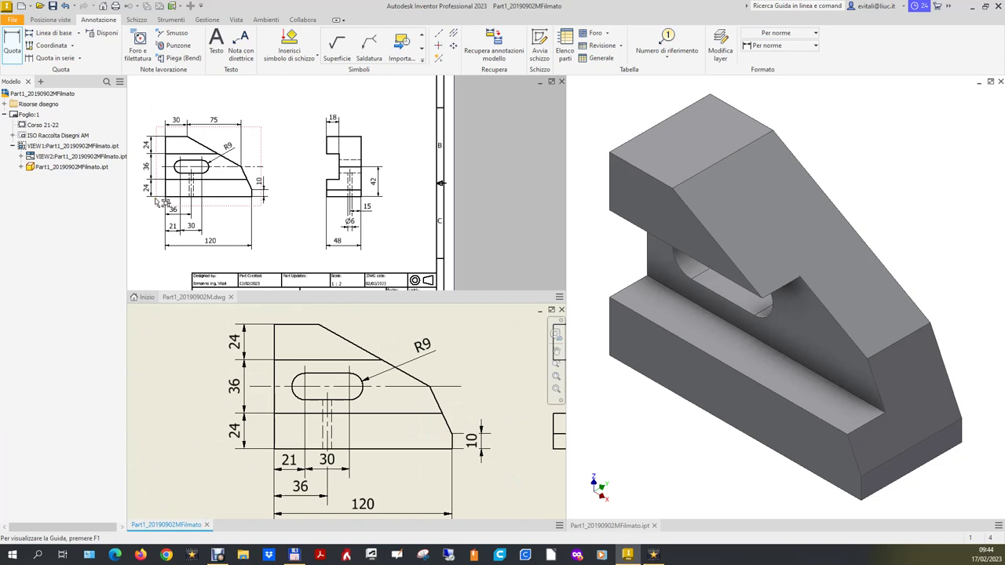
- Dimension the front view's top as 30 for the flat edge and 75 for the sloped span
{"action": "left_click", "coordinate": [309, 328]}
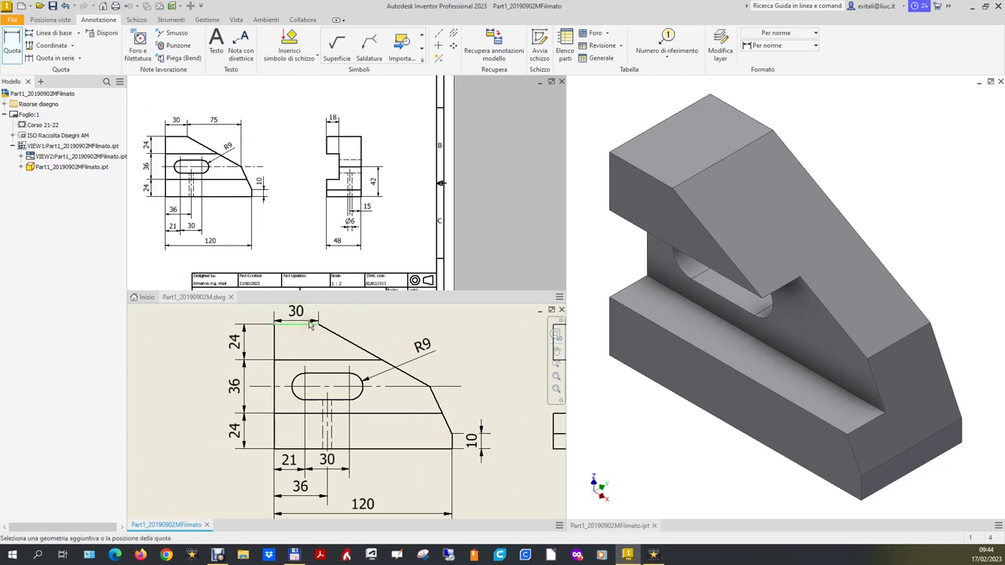
{"action": "scroll", "coordinate": [298, 323], "scroll_direction": "up", "scroll_amount": 2}
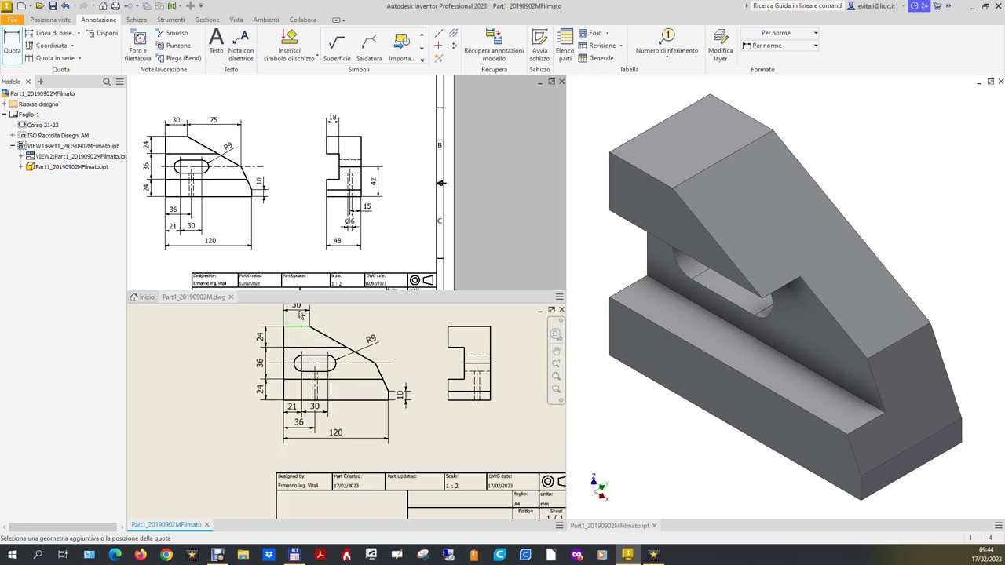
{"action": "left_click", "coordinate": [299, 314]}
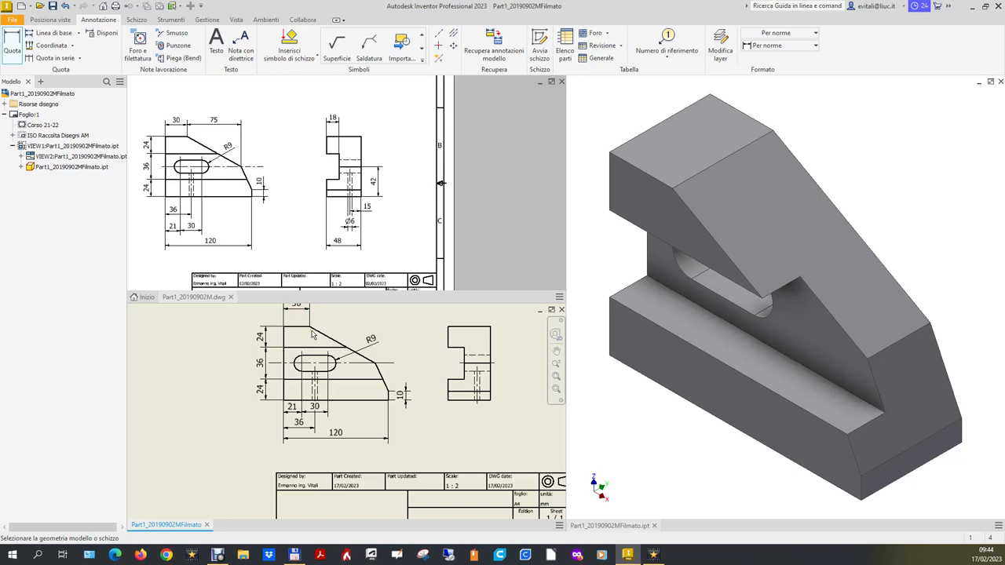
{"action": "scroll", "coordinate": [362, 318], "scroll_direction": "up", "scroll_amount": 3}
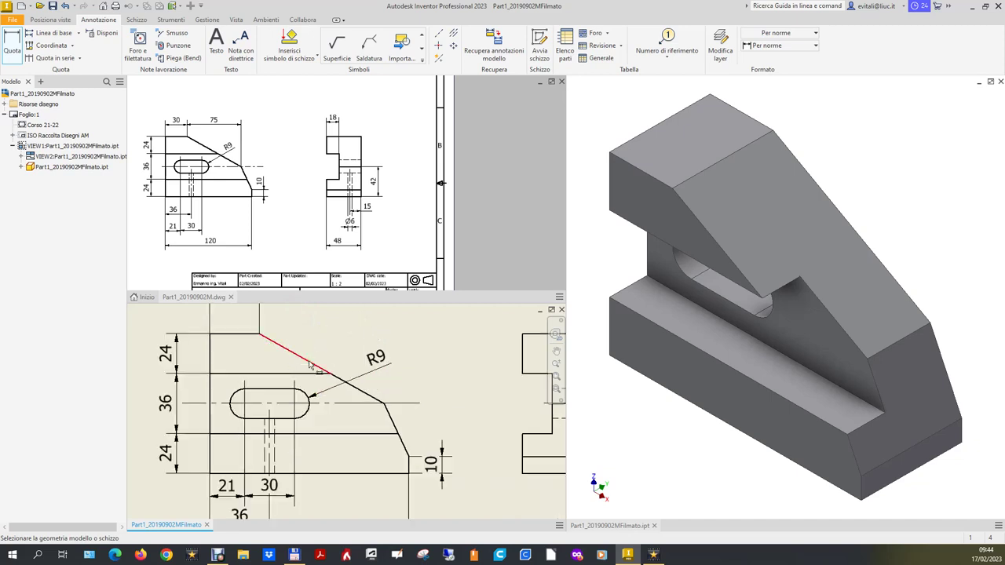
{"action": "left_click", "coordinate": [258, 334]}
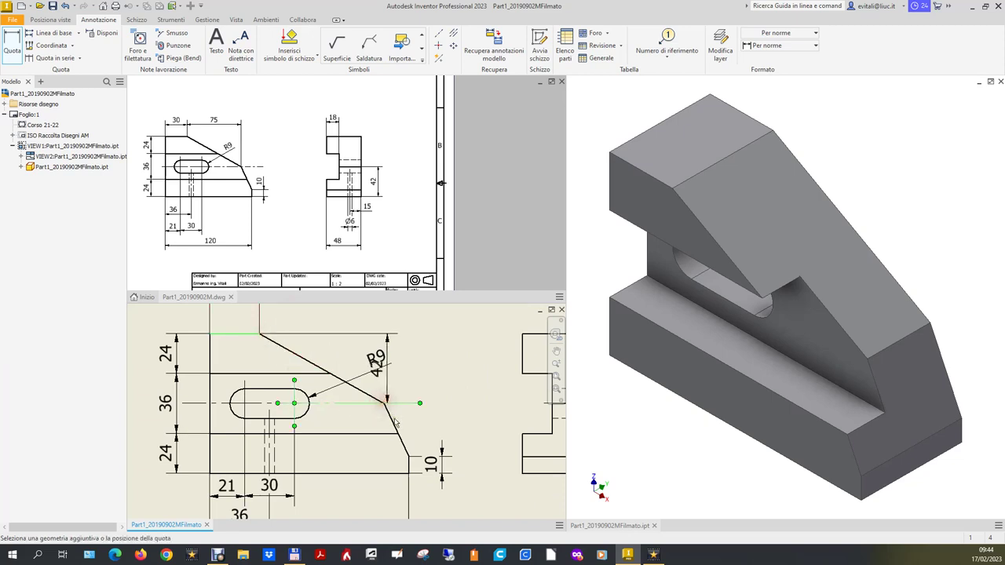
{"action": "scroll", "coordinate": [377, 400], "scroll_direction": "down", "scroll_amount": 2}
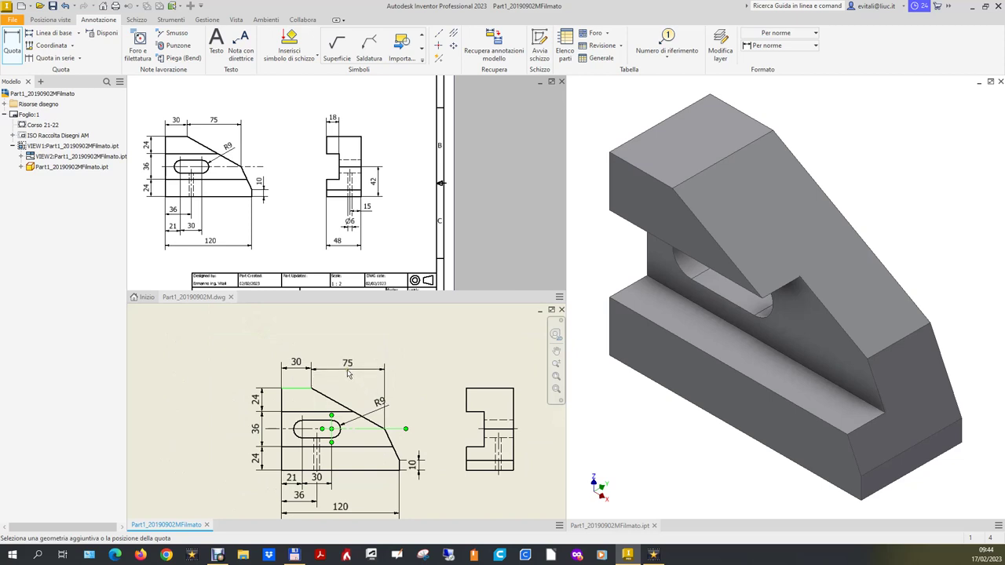
{"action": "left_click", "coordinate": [353, 378]}
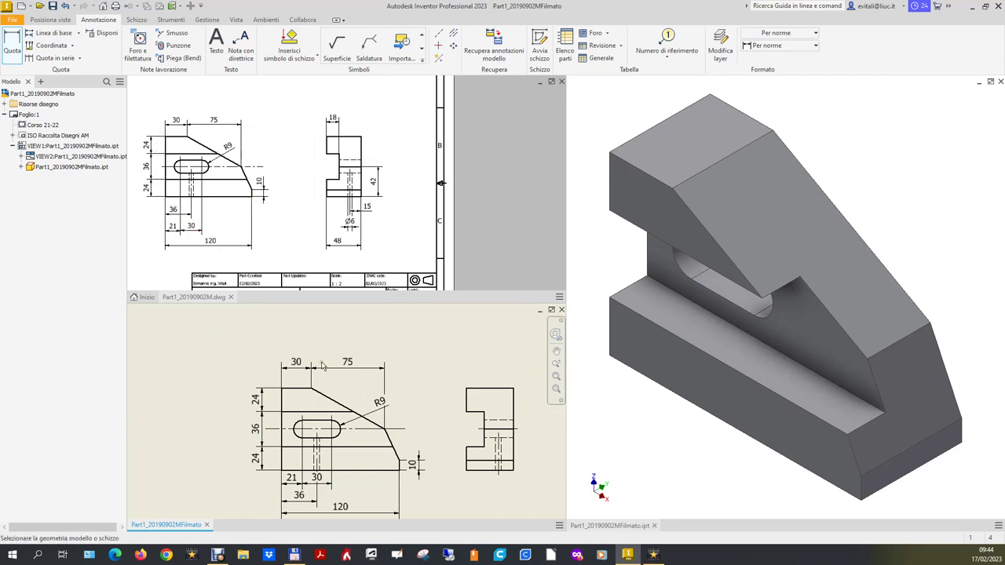
{"action": "scroll", "coordinate": [242, 363], "scroll_direction": "down", "scroll_amount": 2}
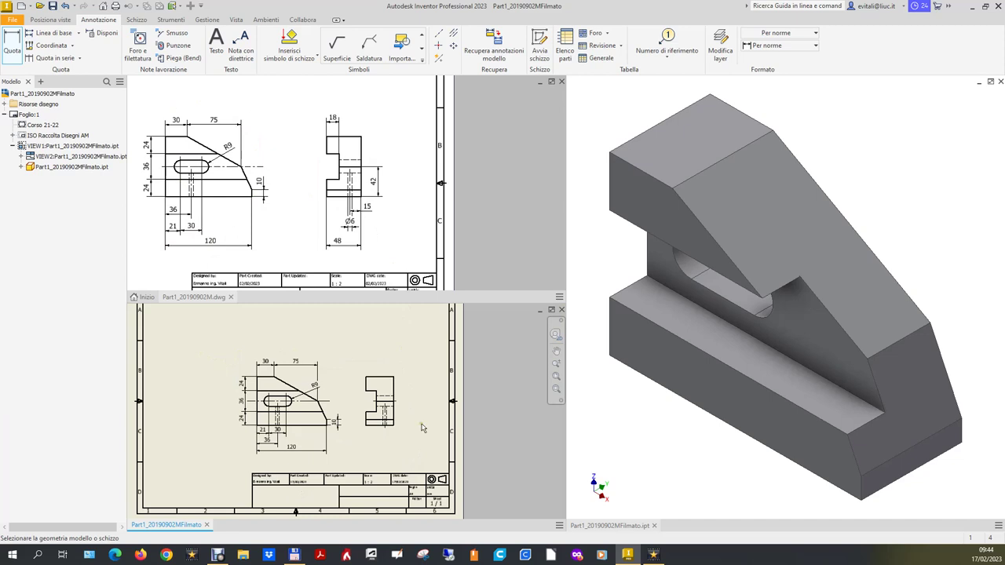
- Add the 48 width and Ø6 hole diameter to the side view, moving both lower
{"action": "scroll", "coordinate": [422, 427], "scroll_direction": "up", "scroll_amount": 2}
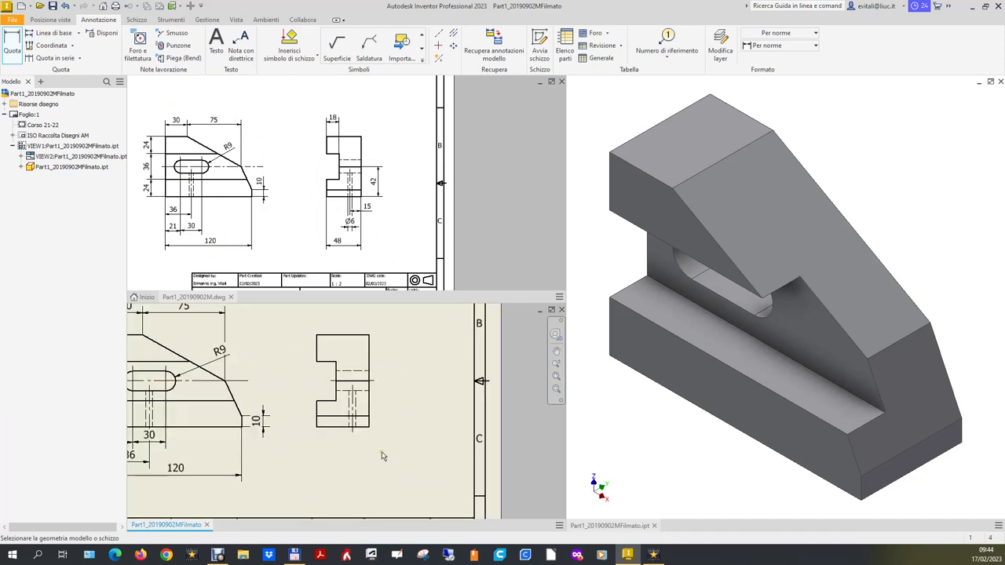
{"action": "left_click", "coordinate": [357, 428]}
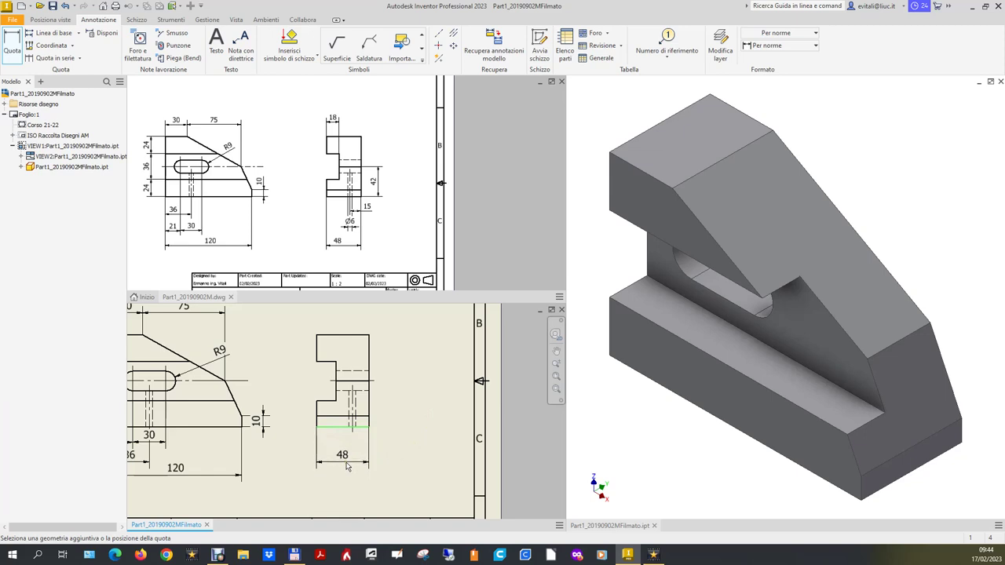
{"action": "left_click", "coordinate": [347, 463]}
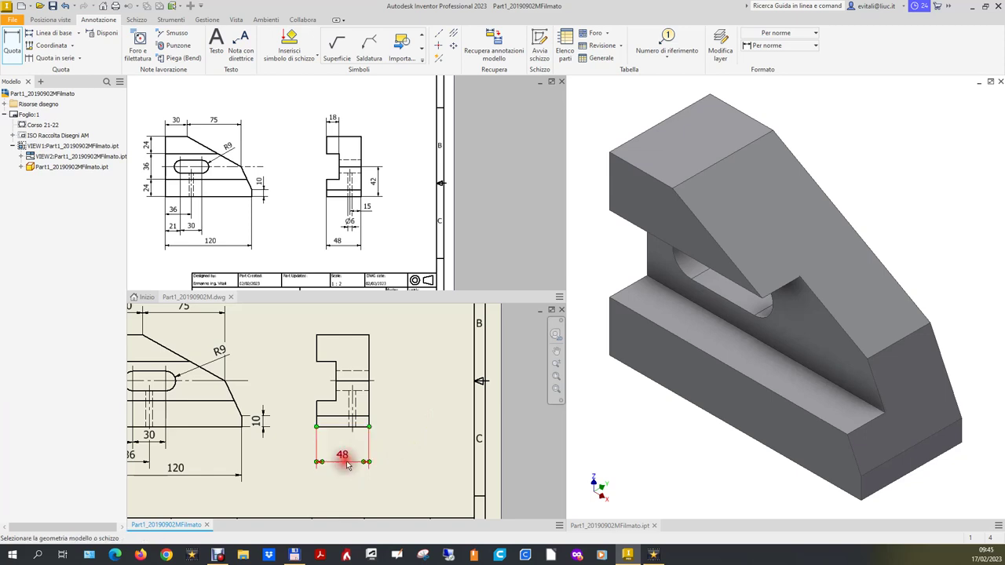
{"action": "left_click", "coordinate": [354, 405]}
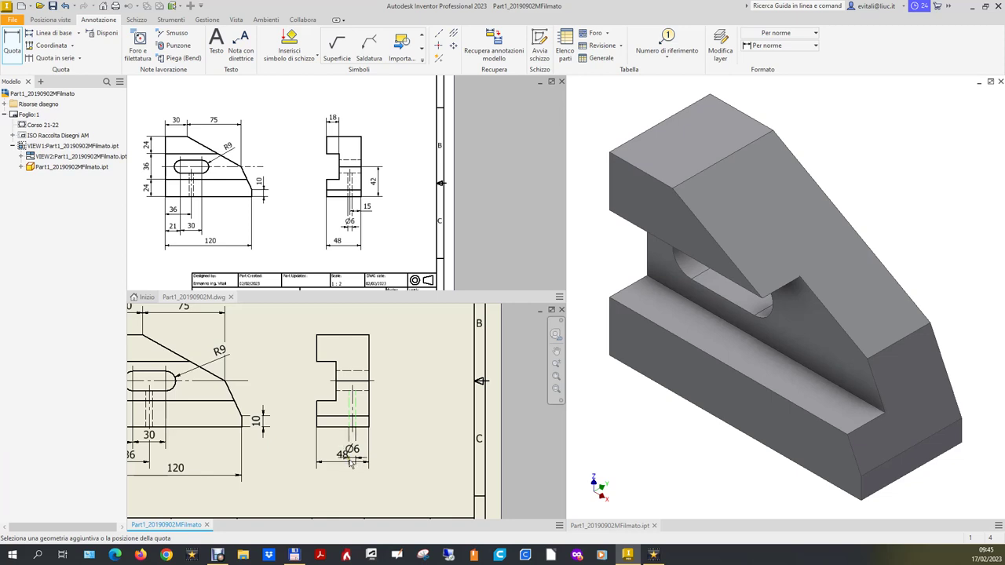
{"action": "left_click", "coordinate": [351, 463]}
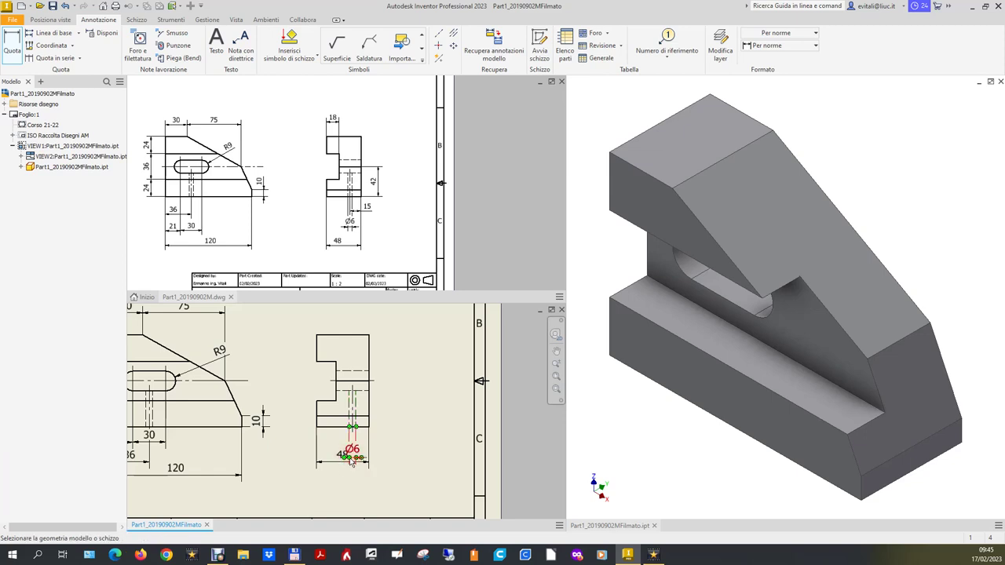
{"action": "key", "text": "Escape"}
{"action": "left_click_drag", "start_coordinate": [343, 462], "coordinate": [324, 477]}
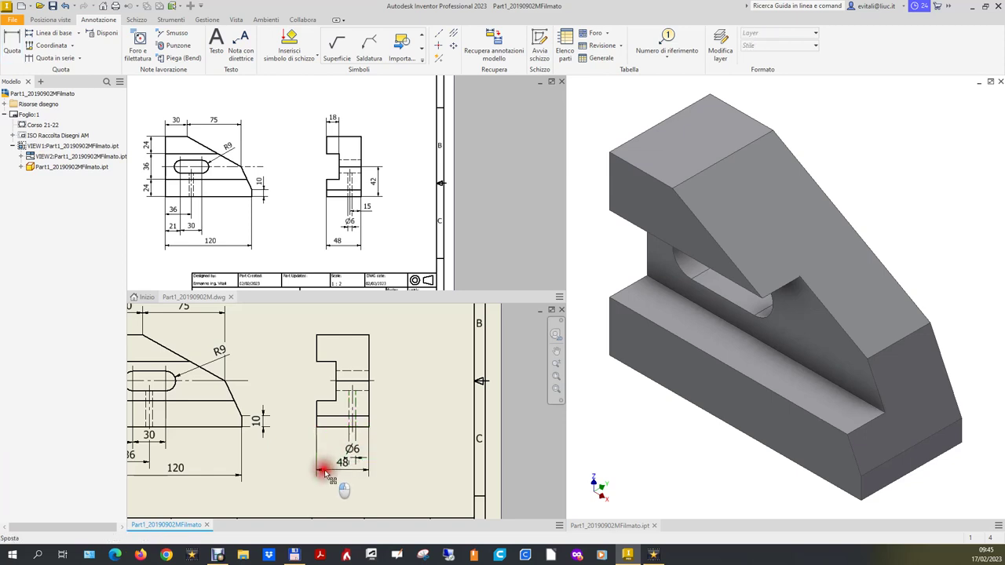
{"action": "left_click_drag", "start_coordinate": [324, 477], "coordinate": [327, 490]}
{"action": "mouse_move", "coordinate": [358, 459]}
{"action": "left_mouse_down"}
{"action": "mouse_move", "coordinate": [355, 477]}
{"action": "mouse_move", "coordinate": [377, 475]}
{"action": "left_mouse_up"}
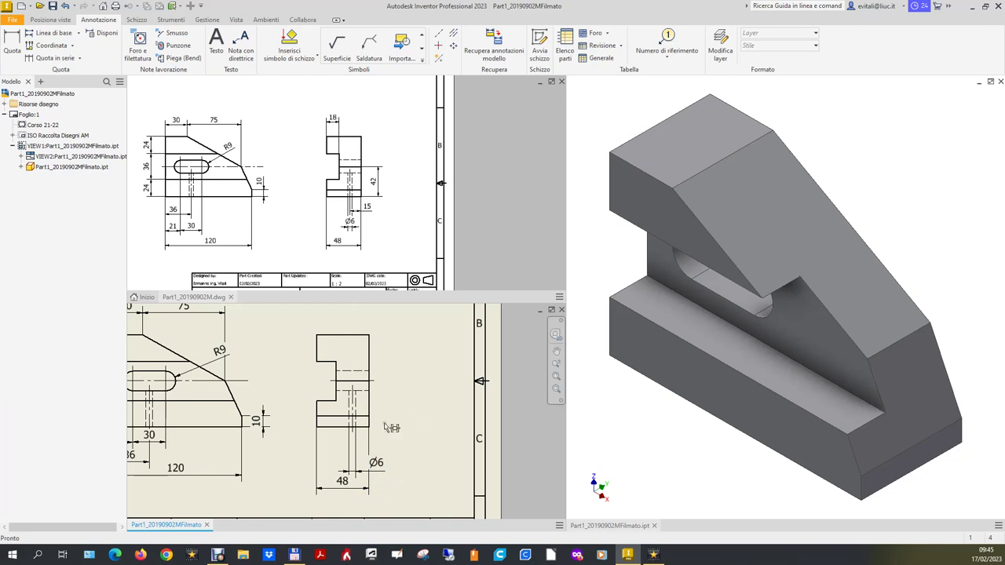
- Add the 15 hole-to-edge dimension and reposition it to the right
{"action": "left_click", "coordinate": [12, 47]}
{"action": "left_click", "coordinate": [354, 406]}
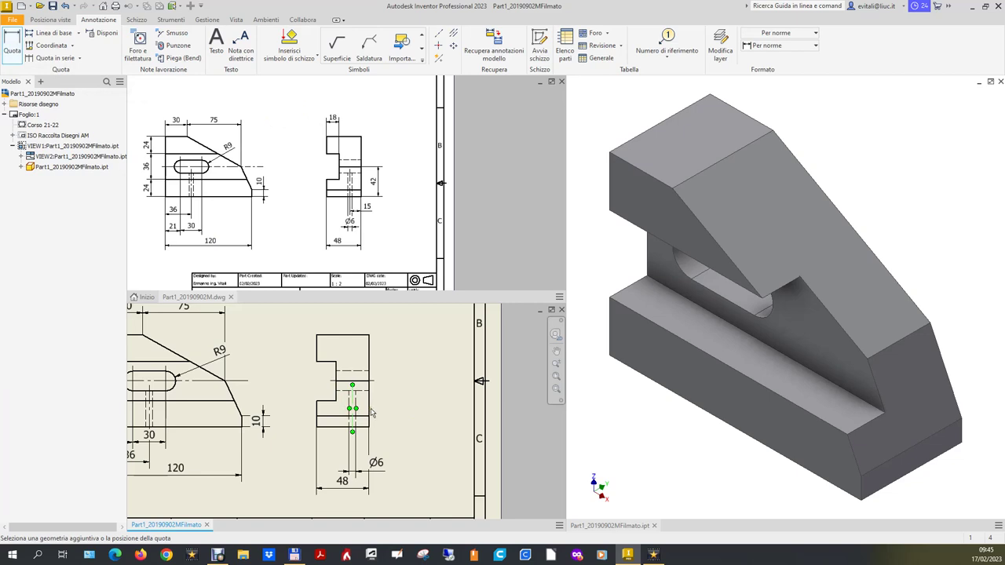
{"action": "left_click", "coordinate": [369, 414]}
{"action": "left_click", "coordinate": [385, 459]}
{"action": "key", "text": "Escape"}
{"action": "left_click_drag", "start_coordinate": [365, 447], "coordinate": [379, 461]}
{"action": "left_click", "coordinate": [429, 400]}
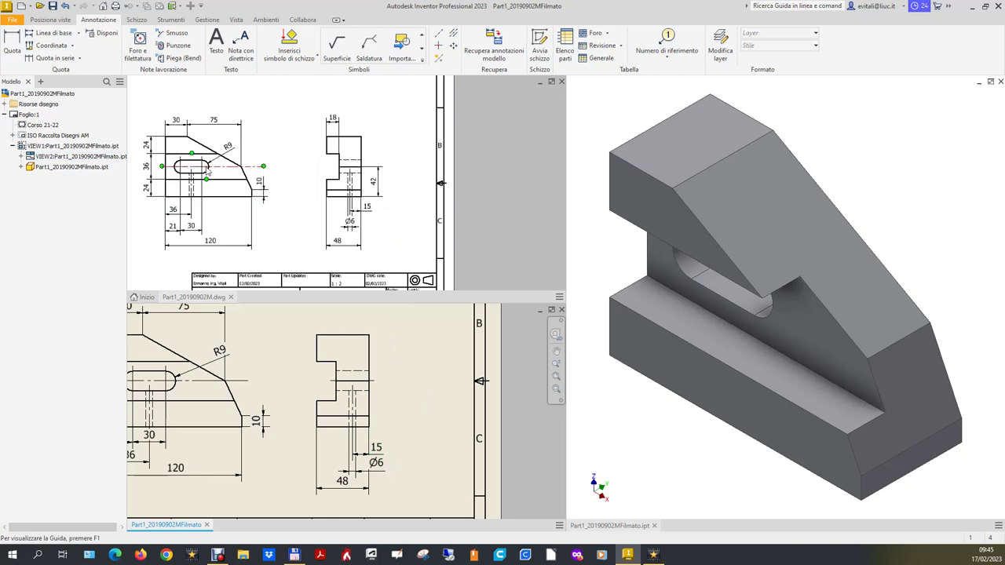
- Add the 42 height dimension beside the side view
{"action": "left_click", "coordinate": [12, 43]}
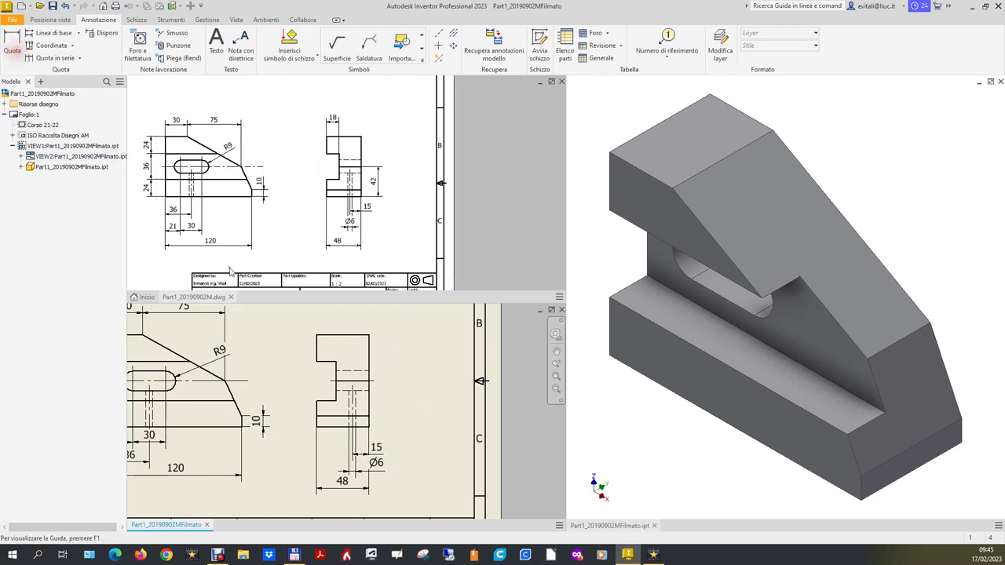
{"action": "left_click", "coordinate": [345, 427]}
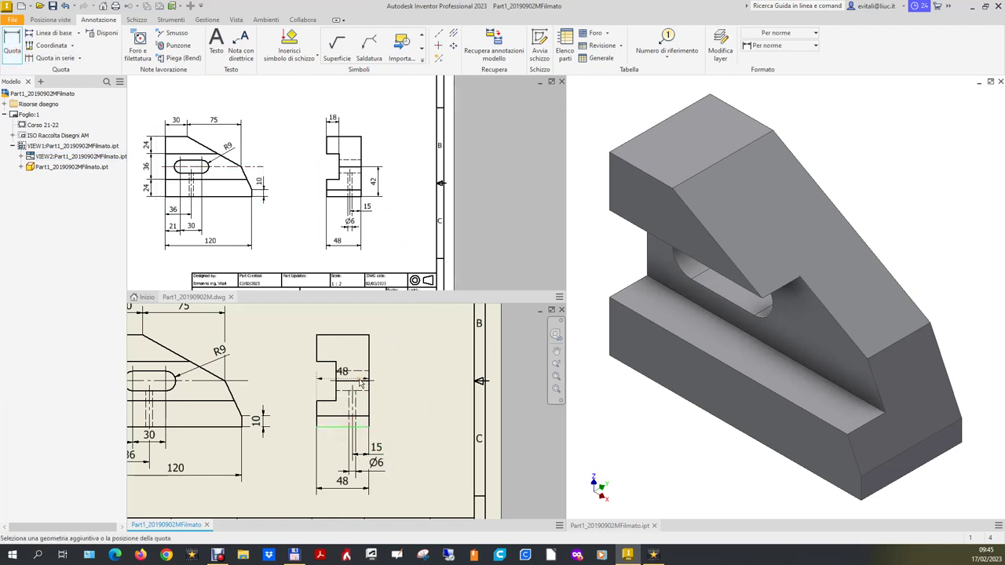
{"action": "left_click", "coordinate": [358, 380]}
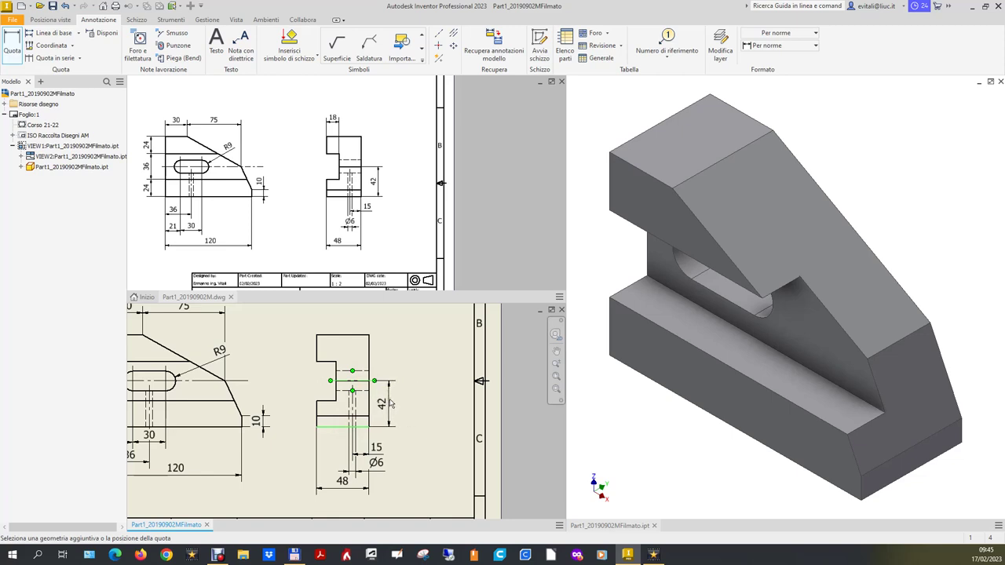
{"action": "left_click", "coordinate": [391, 403]}
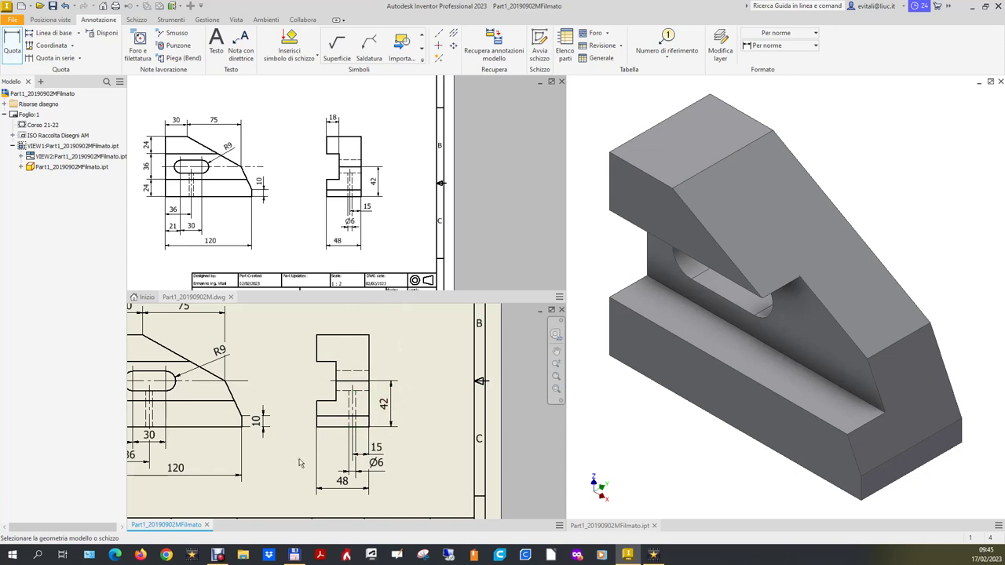
{"action": "scroll", "coordinate": [301, 461], "scroll_direction": "down", "scroll_amount": 2}
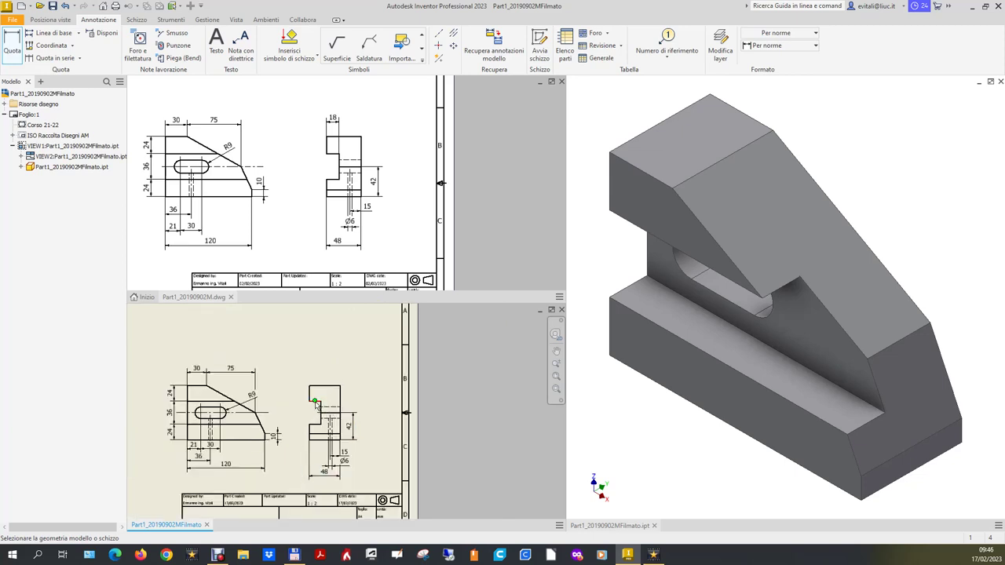
- Dimension the side view's short top edge as 18, then zoom out to the full sheet
{"action": "left_click", "coordinate": [315, 402]}
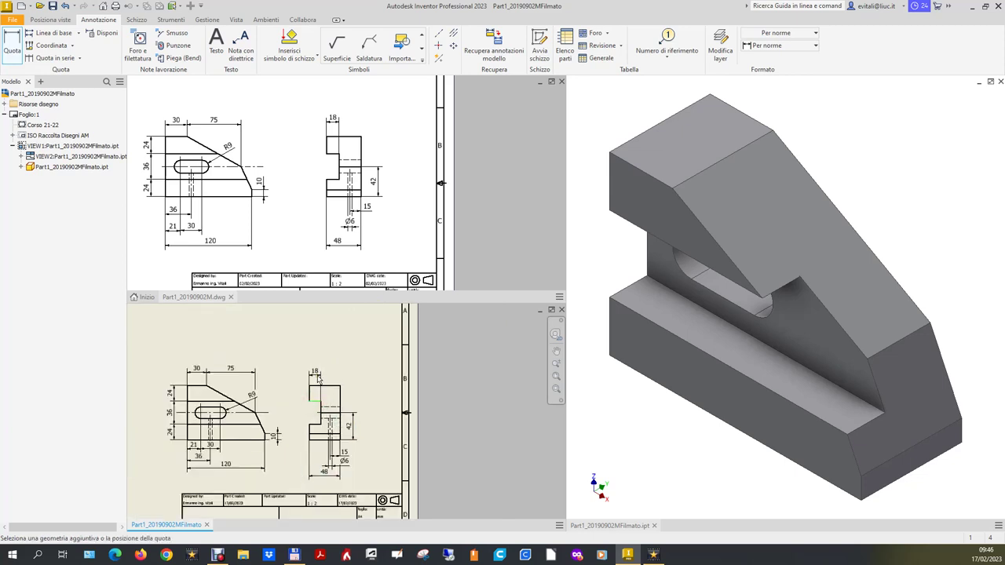
{"action": "left_click", "coordinate": [318, 377]}
{"action": "left_click", "coordinate": [375, 363]}
{"action": "scroll", "coordinate": [385, 400], "scroll_direction": "down", "scroll_amount": 2}
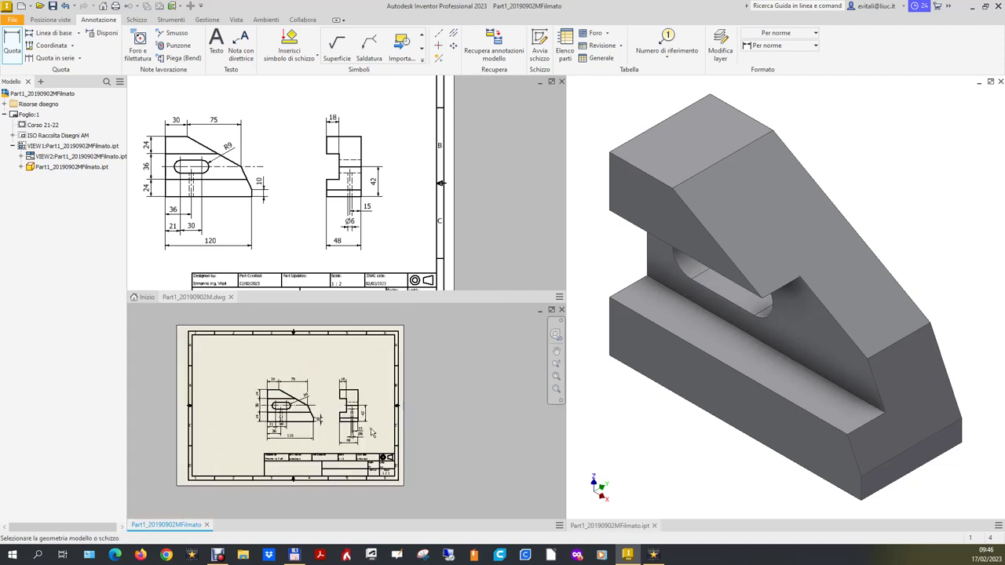
{"action": "scroll", "coordinate": [366, 444], "scroll_direction": "up", "scroll_amount": 2}
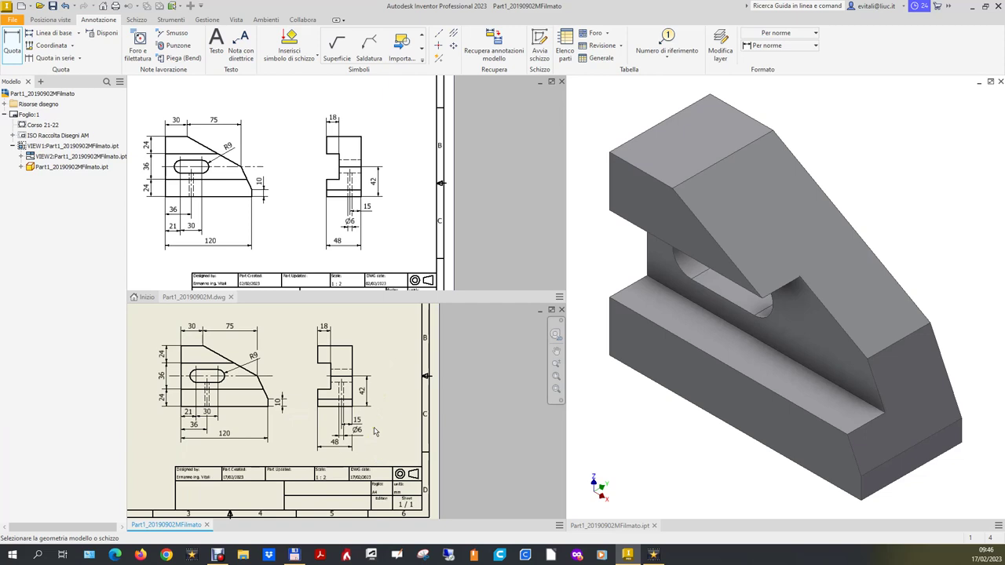